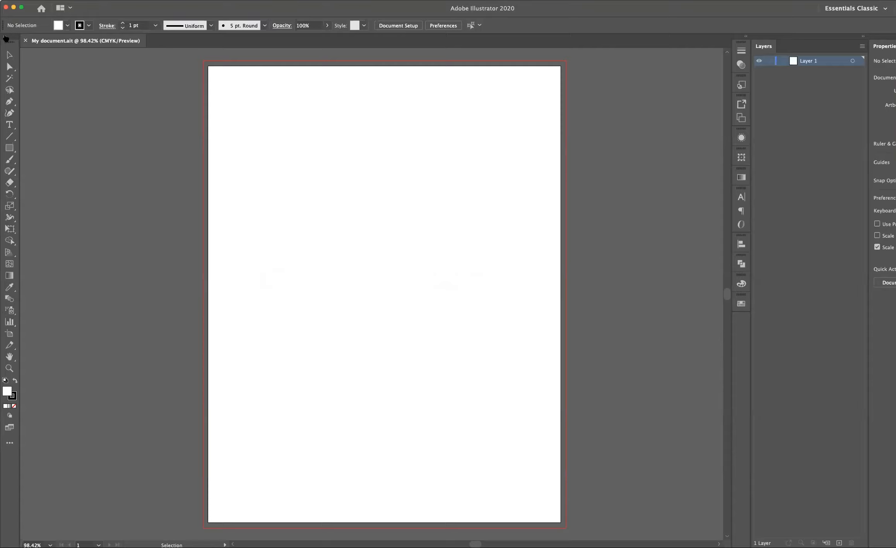
# Expand the toolbox to two columns and return it to a single column.
pyautogui.click(6, 39)
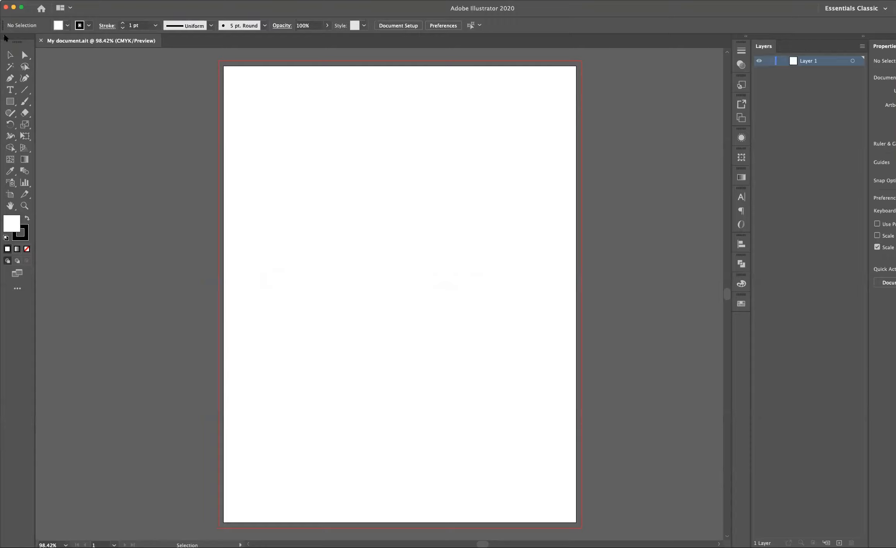
pyautogui.click(5, 39)
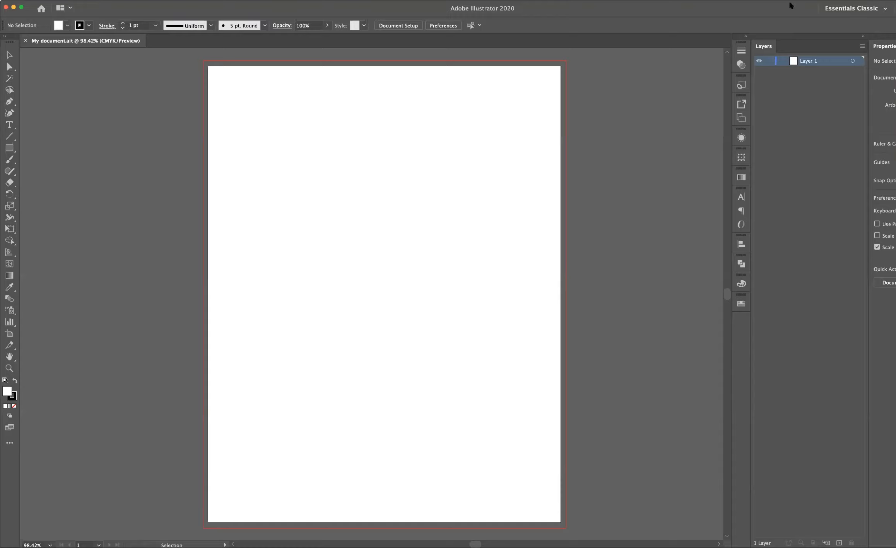
# Compare the Essentials and Essentials Classic workspaces by switching between them, ending on Essentials Classic.
pyautogui.click(870, 9)
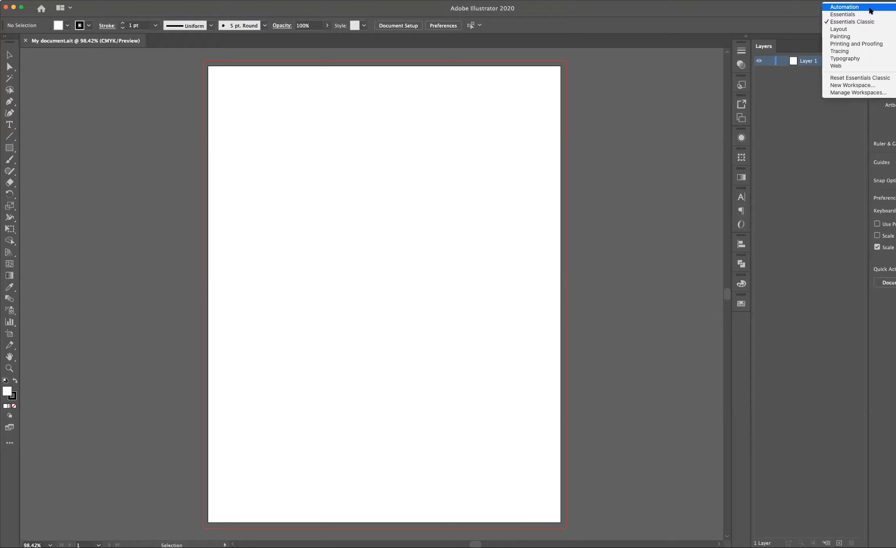
pyautogui.click(866, 14)
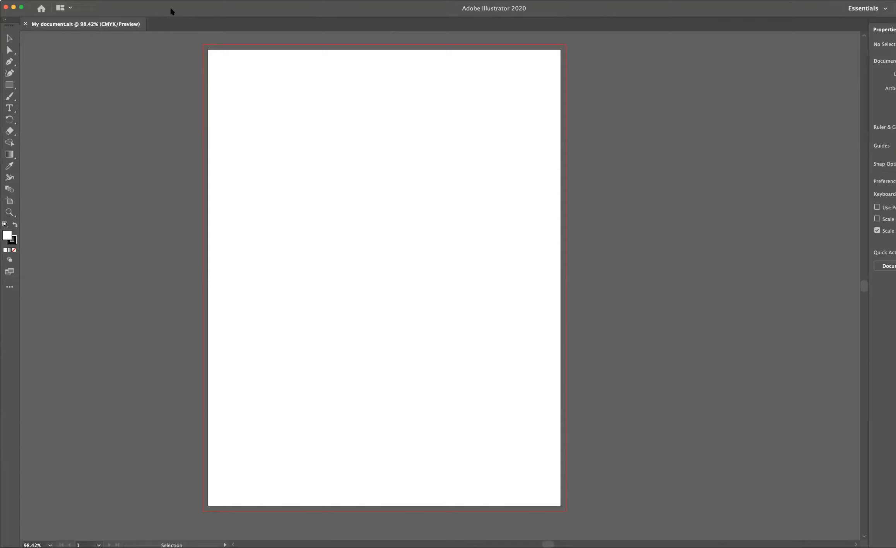
pyautogui.click(885, 9)
pyautogui.click(885, 23)
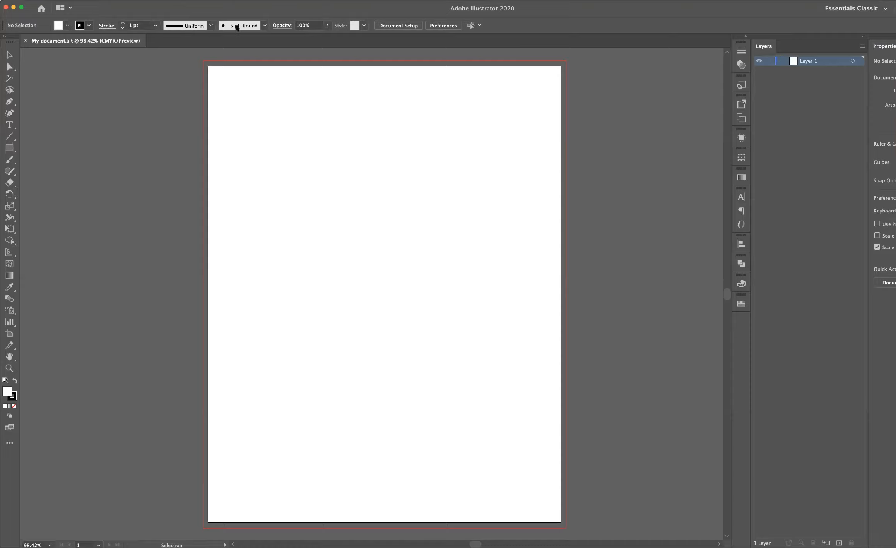
pyautogui.click(842, 8)
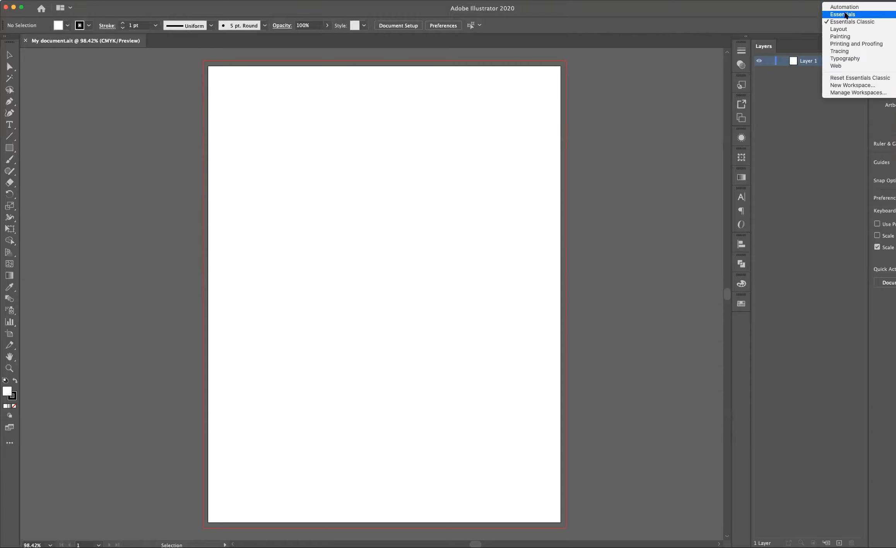
pyautogui.click(843, 15)
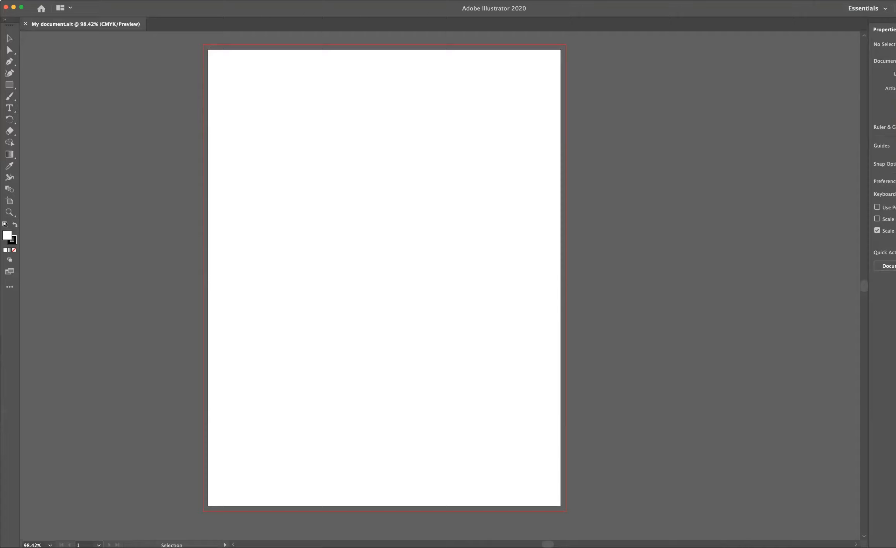
pyautogui.click(866, 8)
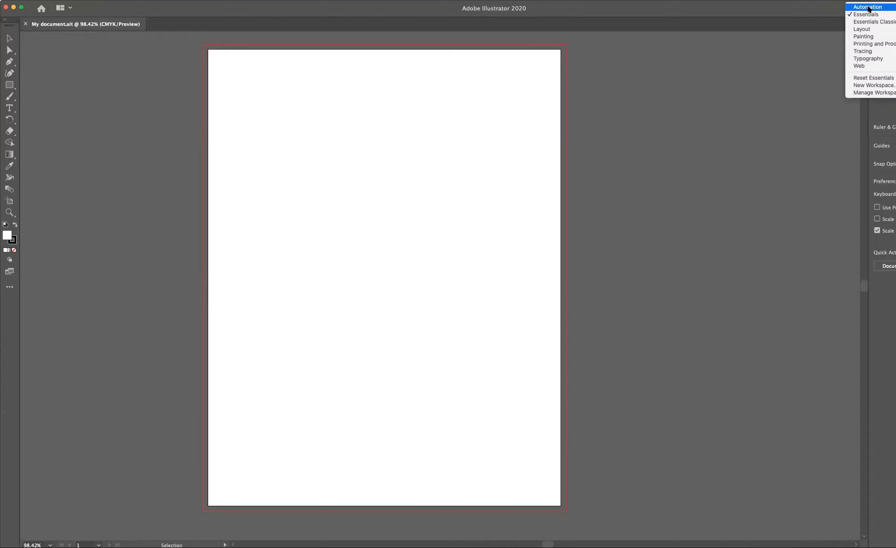
pyautogui.click(881, 22)
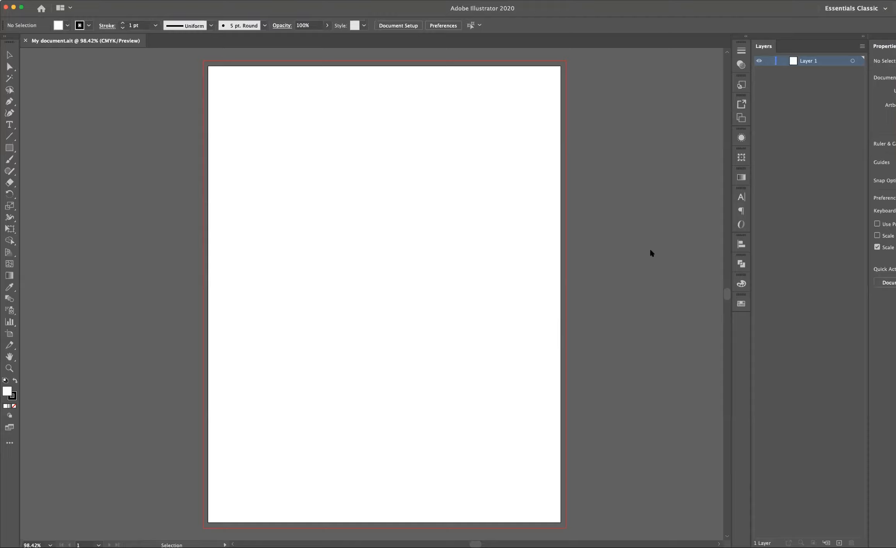
# Show the Printing and Proofing workspace and return to Essentials Classic.
pyautogui.click(847, 8)
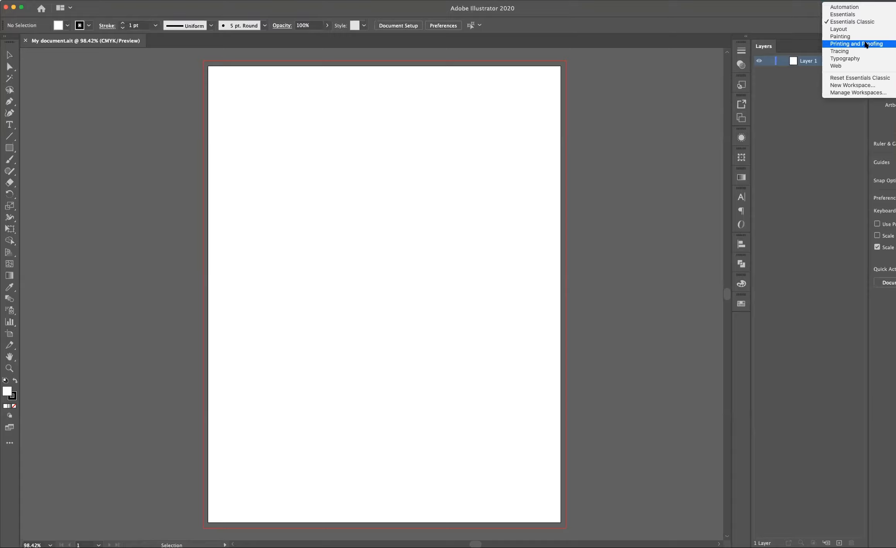
pyautogui.press('Escape')
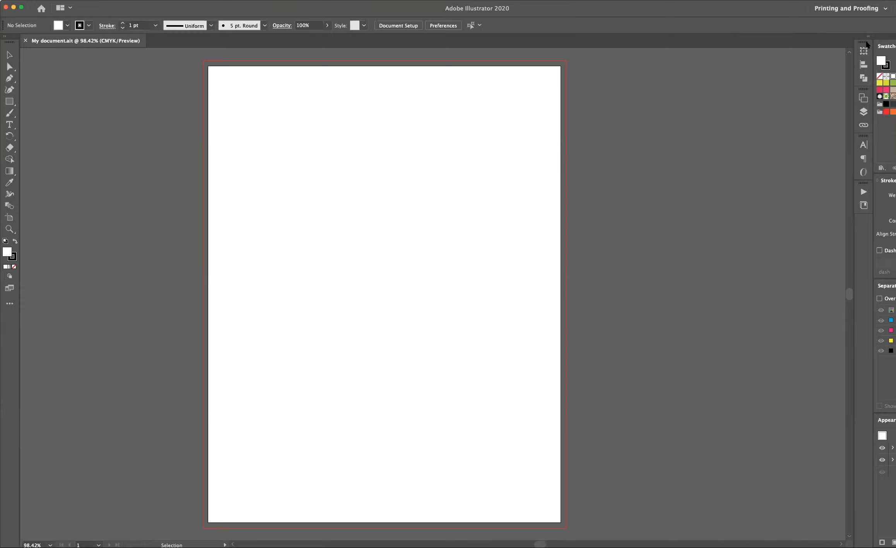
pyautogui.click(873, 9)
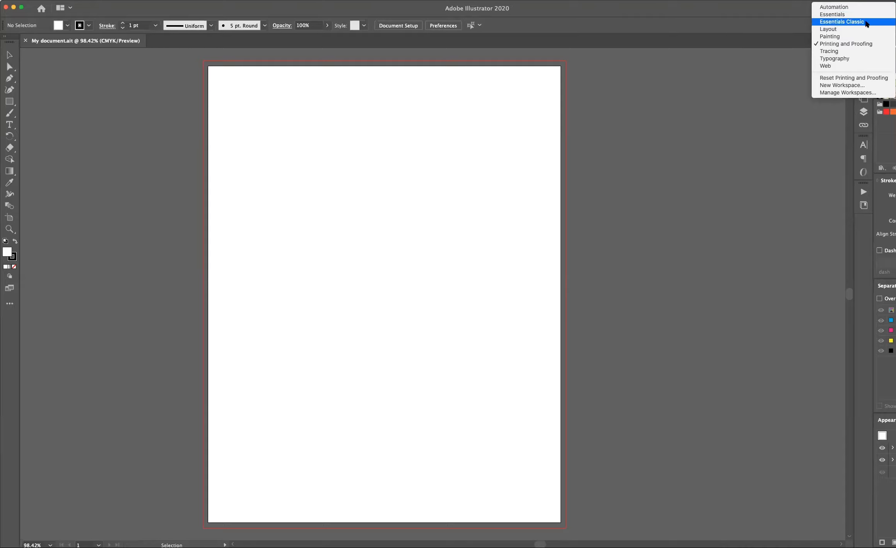
pyautogui.click(866, 23)
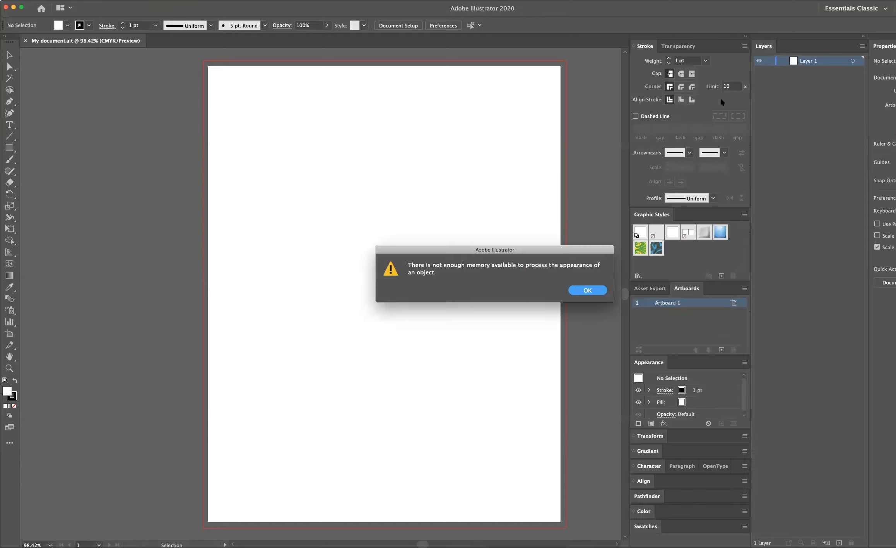
# Dismiss the memory warning and detach the Stroke panel from the dock, floating it over the artboard's upper-left edge.
pyautogui.moveTo(543, 249); pyautogui.dragTo(413, 256)
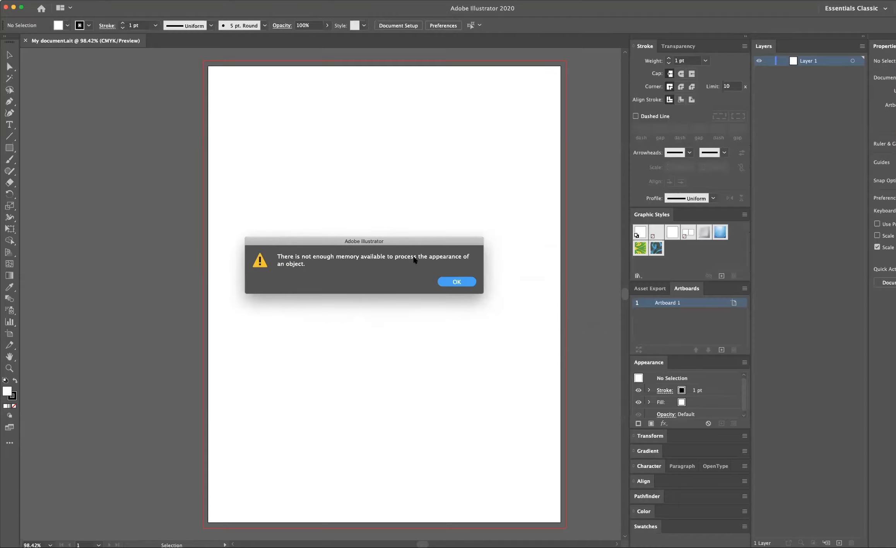
pyautogui.click(457, 281)
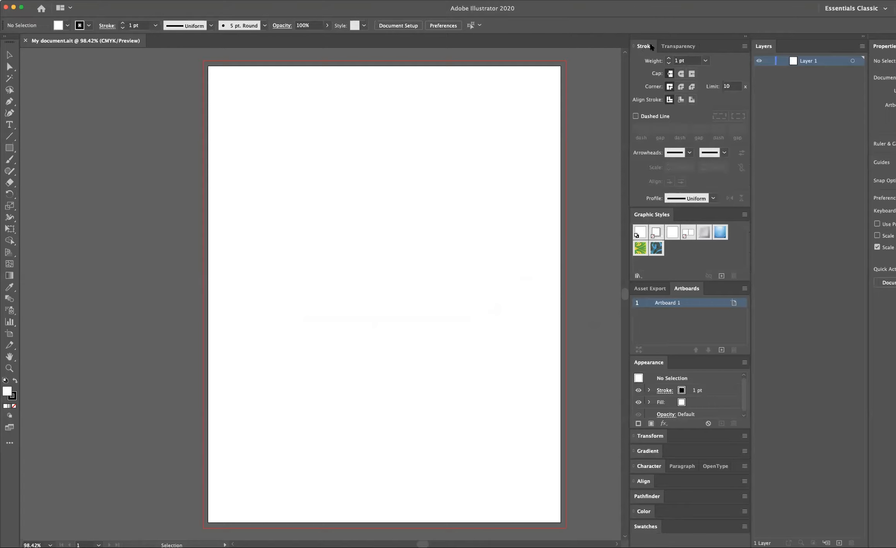
pyautogui.moveTo(646, 48)
pyautogui.mouseDown()
pyautogui.moveTo(410, 65)
pyautogui.moveTo(269, 102)
pyautogui.mouseUp()
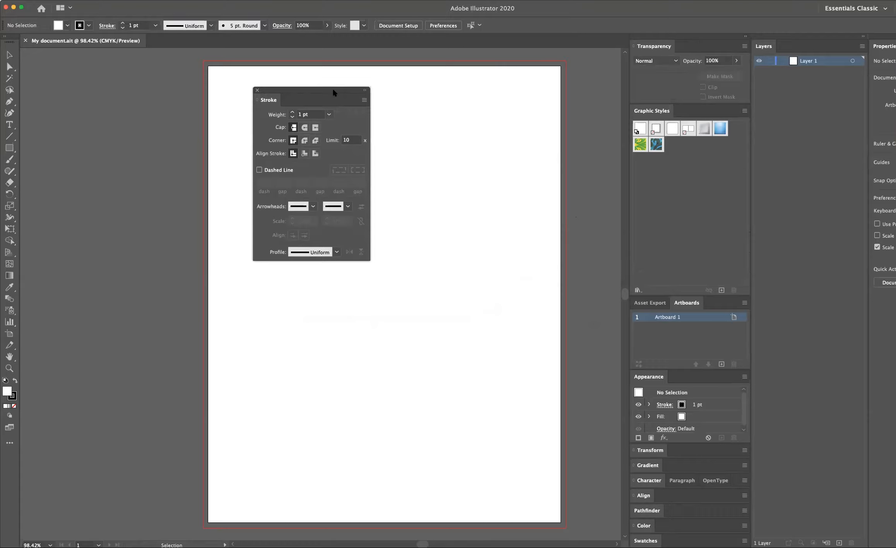
pyautogui.moveTo(331, 92)
pyautogui.mouseDown()
pyautogui.moveTo(227, 95)
pyautogui.moveTo(209, 182)
pyautogui.moveTo(374, 162)
pyautogui.moveTo(172, 91)
pyautogui.moveTo(306, 172)
pyautogui.moveTo(274, 136)
pyautogui.moveTo(234, 121)
pyautogui.moveTo(229, 104)
pyautogui.mouseUp()
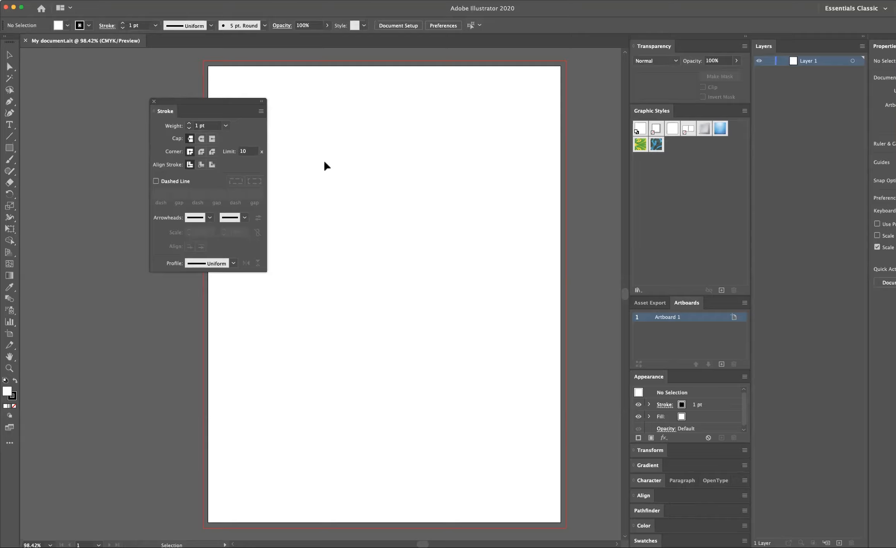
pyautogui.moveTo(186, 101); pyautogui.dragTo(189, 104)
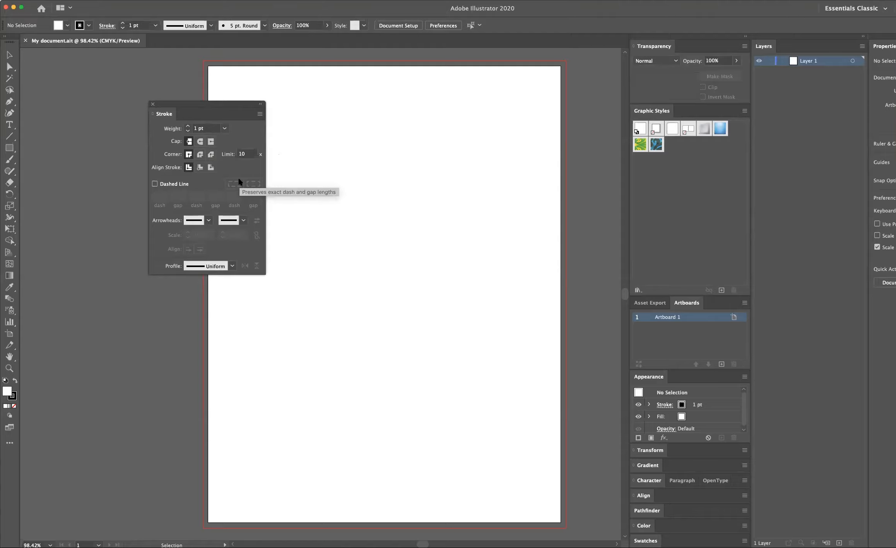
pyautogui.moveTo(239, 106); pyautogui.dragTo(229, 104)
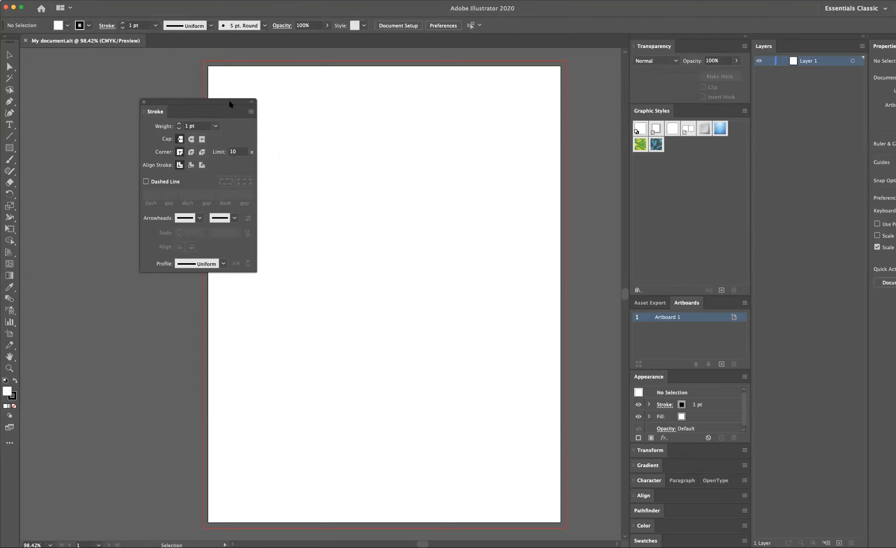
# Detach the Transparency panel from the dock and attach it beneath the floating Stroke panel.
pyautogui.moveTo(655, 46); pyautogui.dragTo(336, 121)
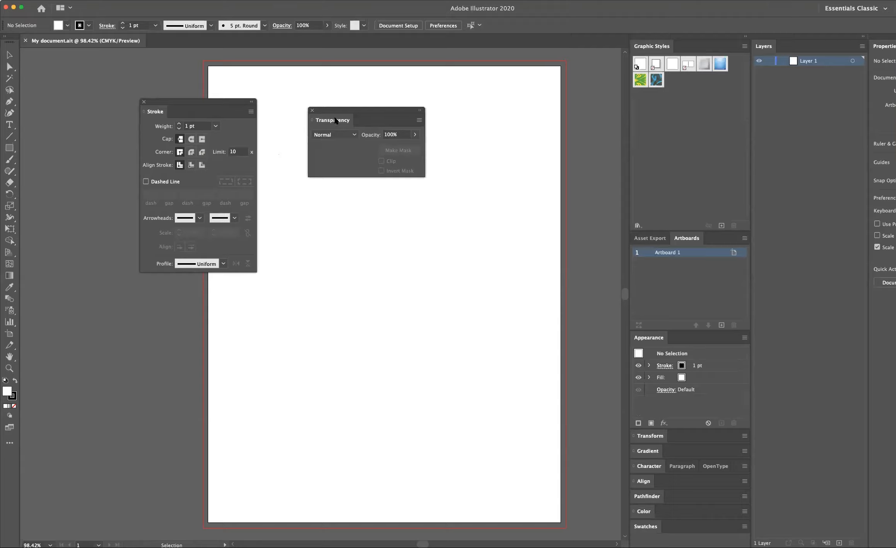
pyautogui.moveTo(337, 112); pyautogui.dragTo(314, 100)
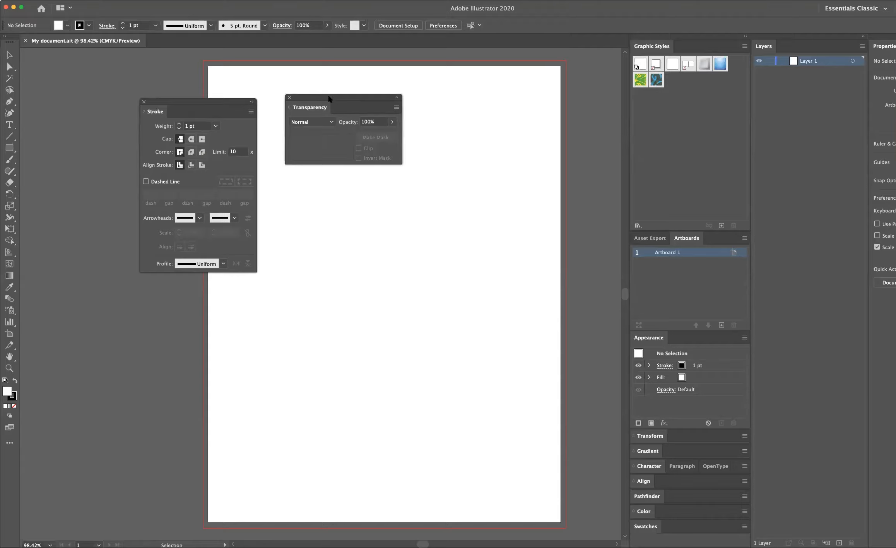
pyautogui.moveTo(330, 99)
pyautogui.mouseDown()
pyautogui.moveTo(331, 202)
pyautogui.moveTo(303, 295)
pyautogui.moveTo(215, 299)
pyautogui.moveTo(187, 291)
pyautogui.moveTo(186, 274)
pyautogui.moveTo(186, 295)
pyautogui.moveTo(186, 272)
pyautogui.mouseUp()
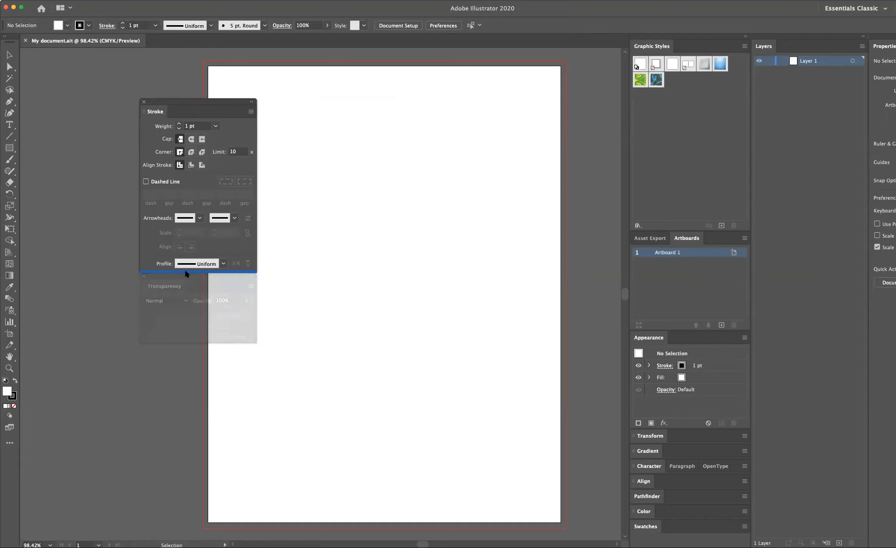
pyautogui.moveTo(186, 273); pyautogui.dragTo(184, 270)
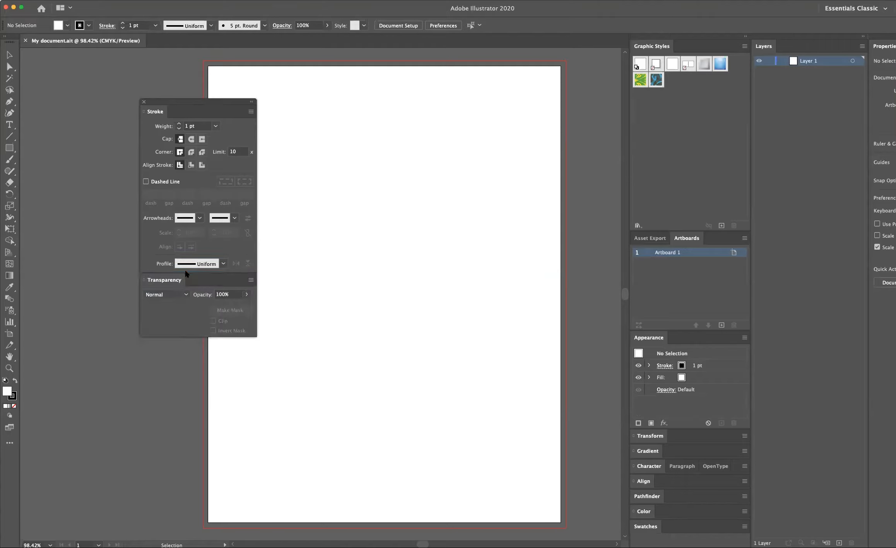
# Shift the floating panel group farther off the artboard and regroup Transparency as a tab beside Stroke.
pyautogui.moveTo(186, 103)
pyautogui.mouseDown()
pyautogui.moveTo(223, 102)
pyautogui.moveTo(131, 103)
pyautogui.moveTo(175, 100)
pyautogui.moveTo(157, 101)
pyautogui.mouseUp()
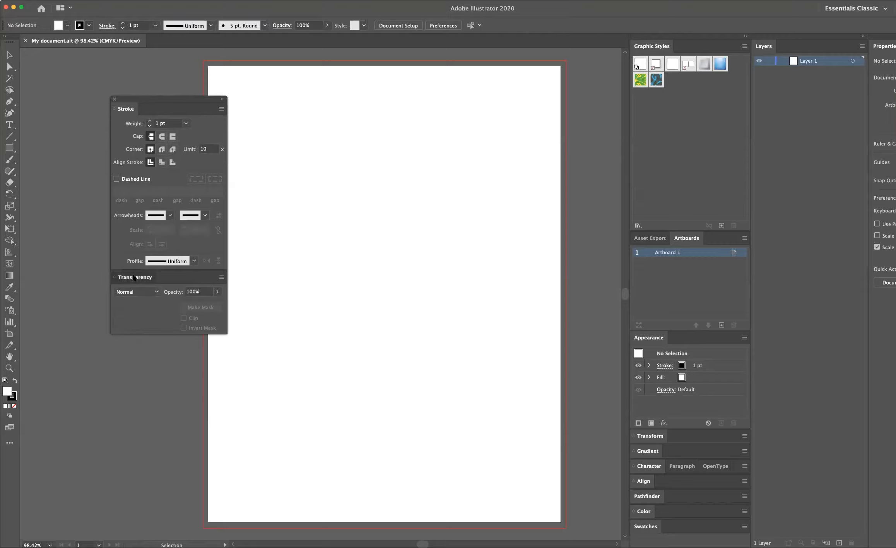
pyautogui.moveTo(133, 277); pyautogui.dragTo(144, 113)
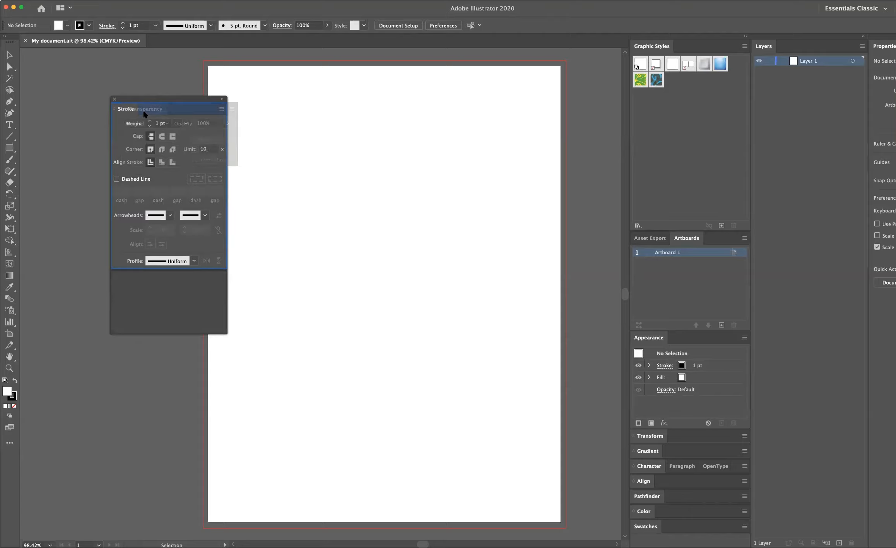
pyautogui.moveTo(144, 113); pyautogui.dragTo(121, 111)
pyautogui.click(118, 109)
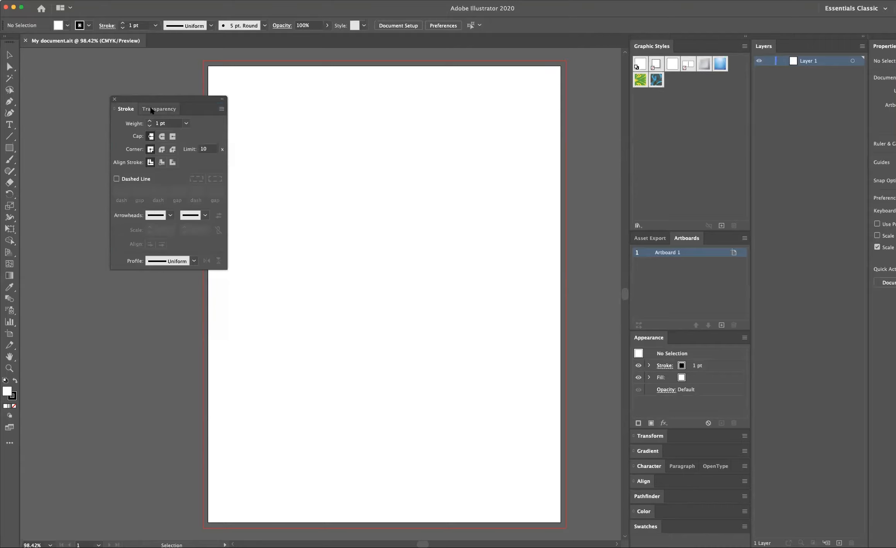
# View the grouped Stroke and Transparency panels alternately, leaving Stroke in front.
pyautogui.click(147, 110)
pyautogui.click(127, 110)
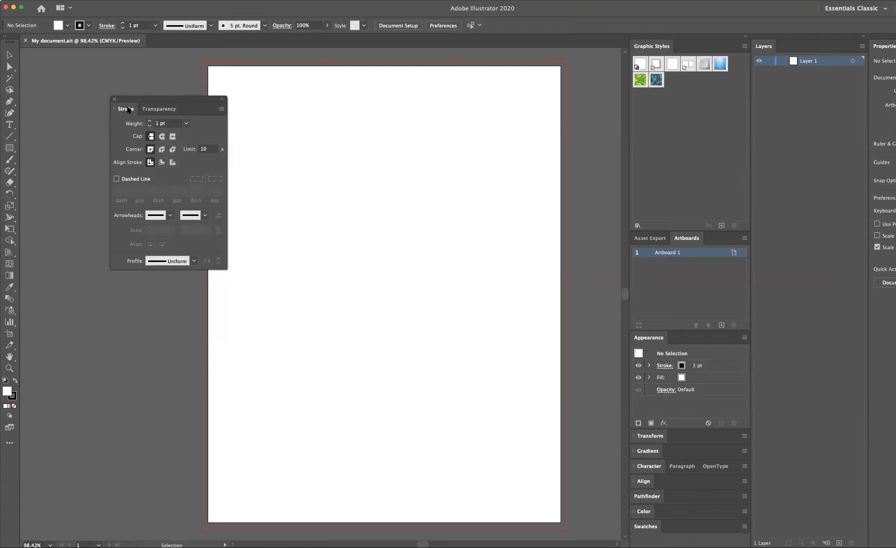
pyautogui.click(156, 110)
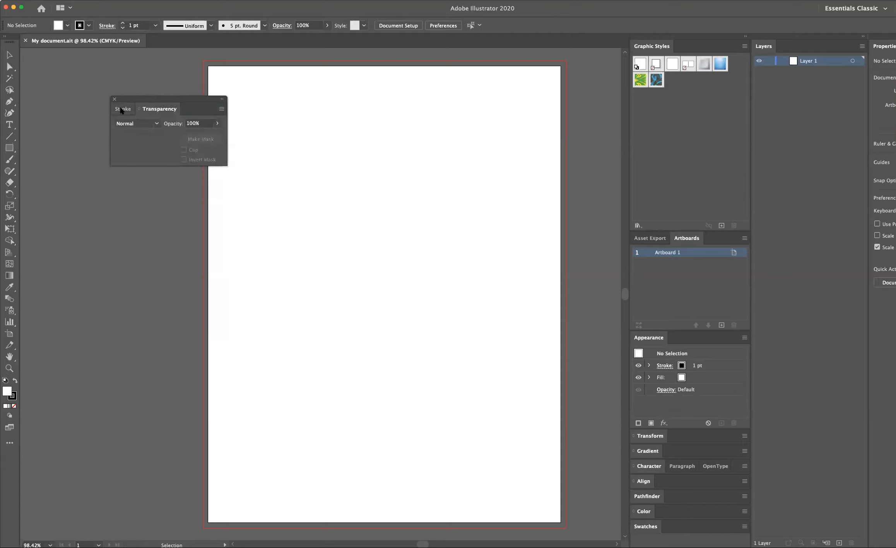
pyautogui.click(123, 110)
pyautogui.click(159, 111)
pyautogui.click(132, 110)
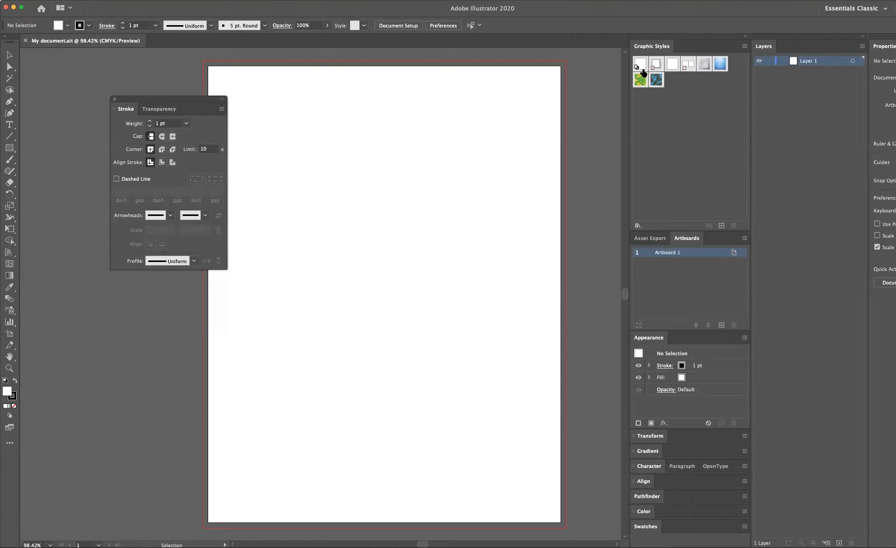
# Save the current panel arrangement as a new workspace named with the person's first name.
pyautogui.click(871, 9)
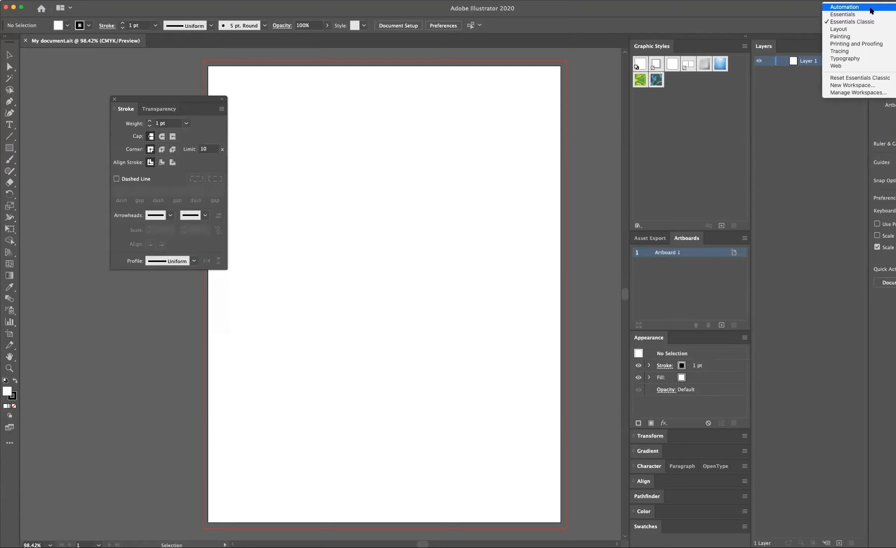
pyautogui.click(857, 85)
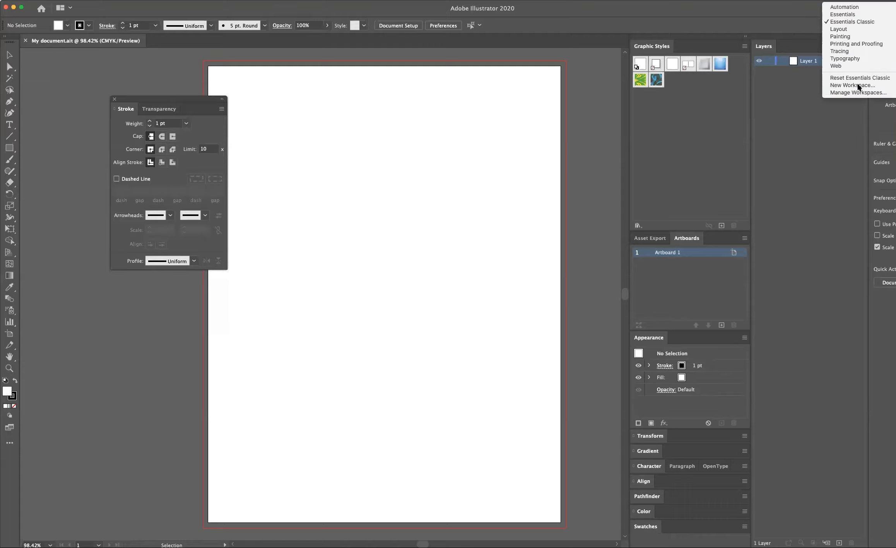
pyautogui.moveTo(447, 244); pyautogui.dragTo(312, 173)
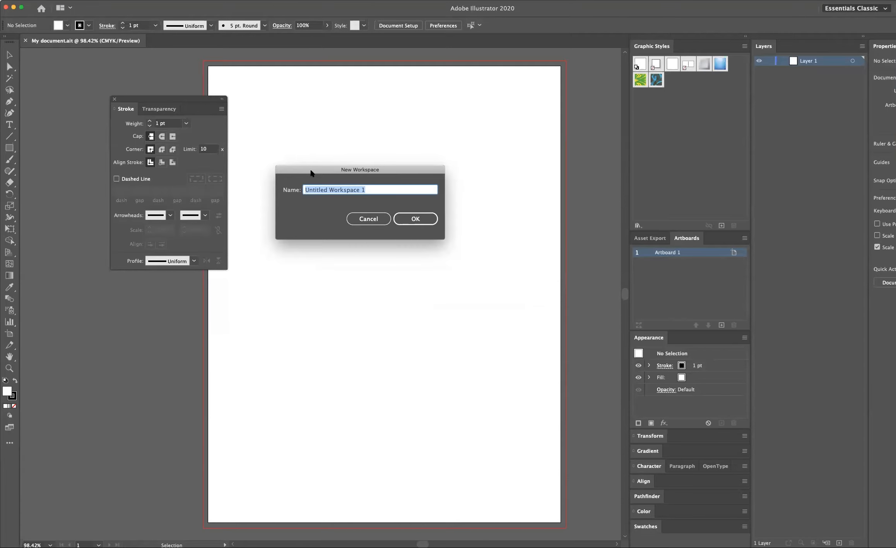
pyautogui.write('chad')
pyautogui.click(416, 219)
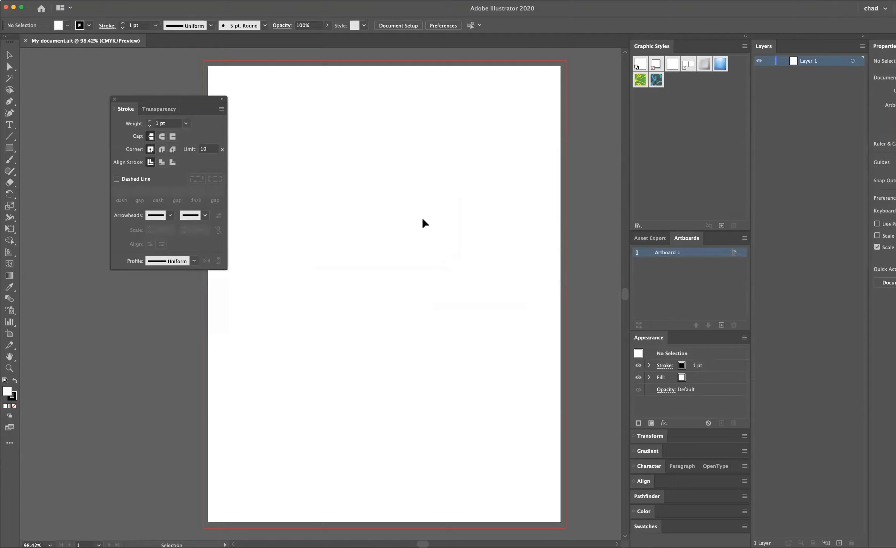
# Switch from the custom workspace to the Painting workspace.
pyautogui.click(884, 9)
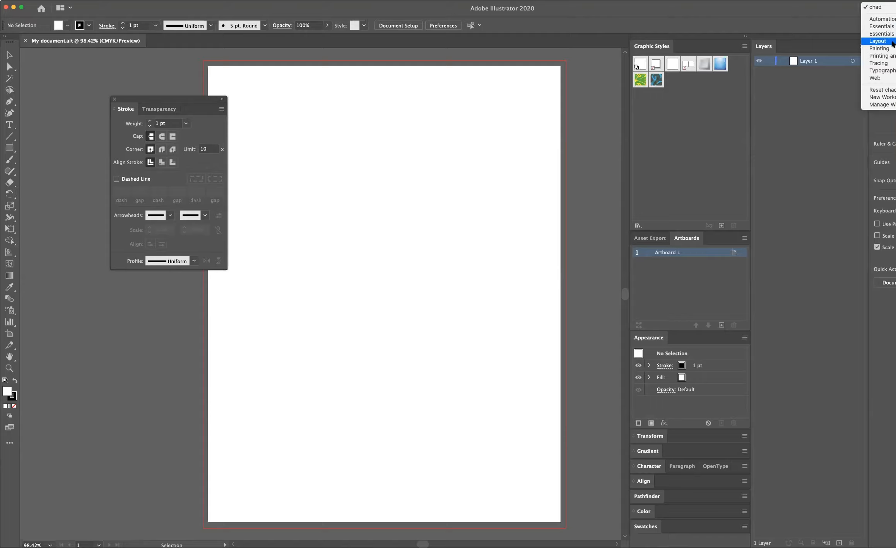
pyautogui.click(880, 48)
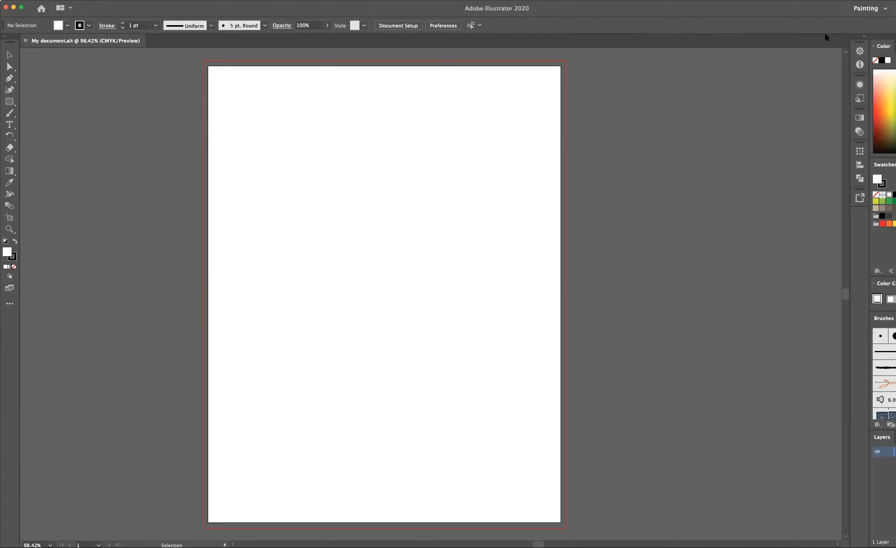
# Switch from the Painting workspace back to the custom workspace named with the person's first name.
pyautogui.click(873, 8)
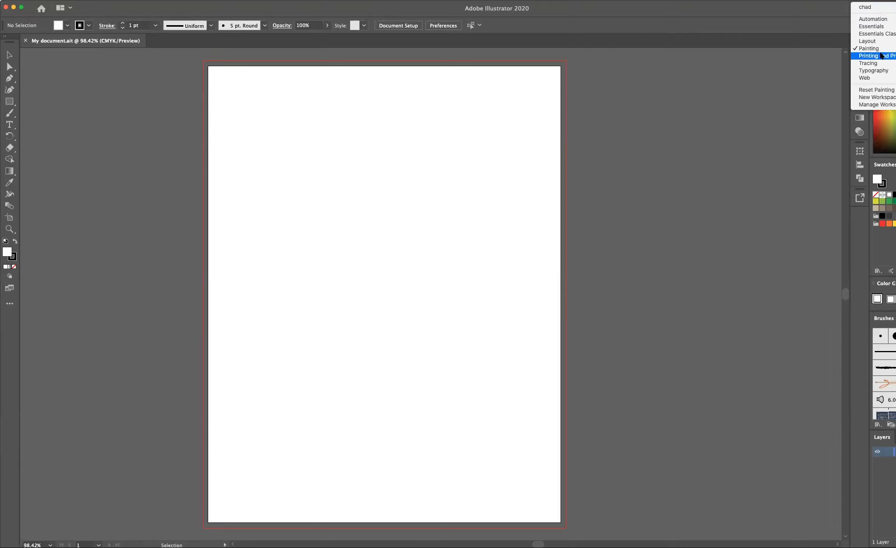
pyautogui.click(866, 7)
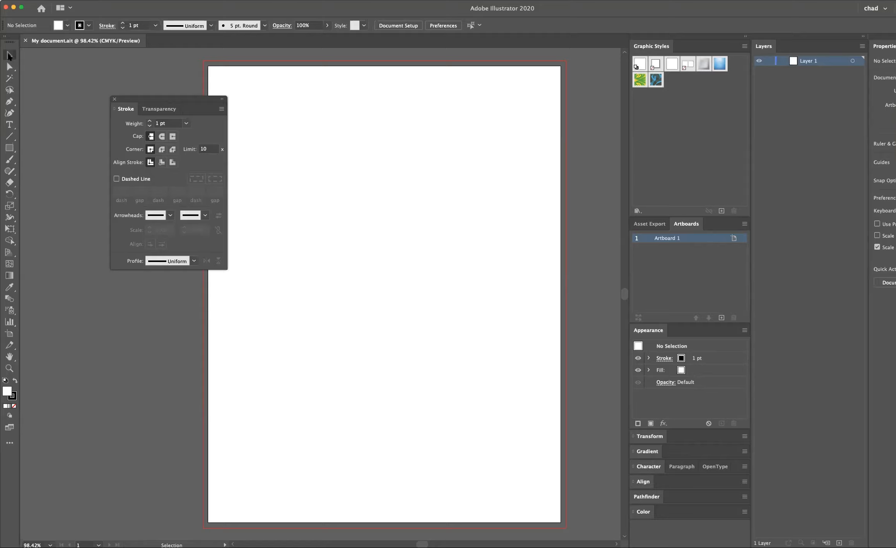
# Examine the Selection, Direct Selection and Pen tools, including the related tools grouped under Direct Selection and Pen.
pyautogui.click(9, 55)
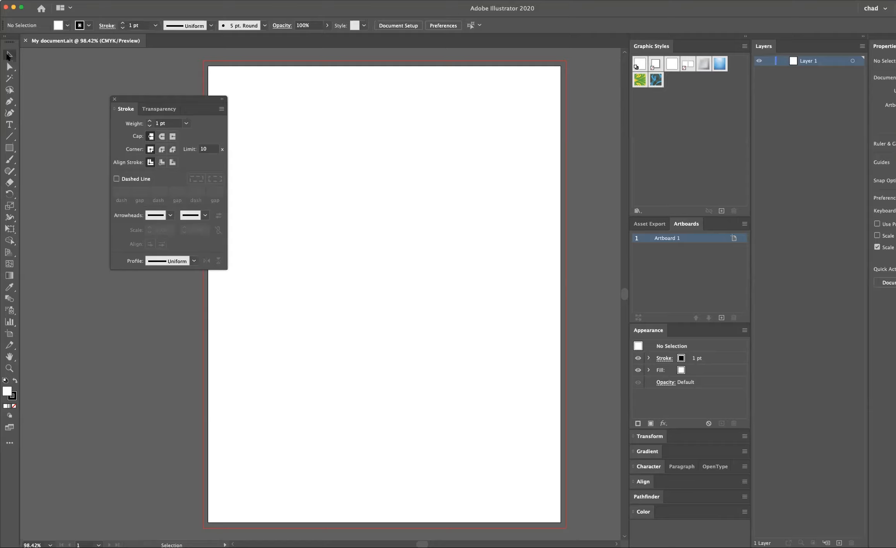
pyautogui.click(9, 66)
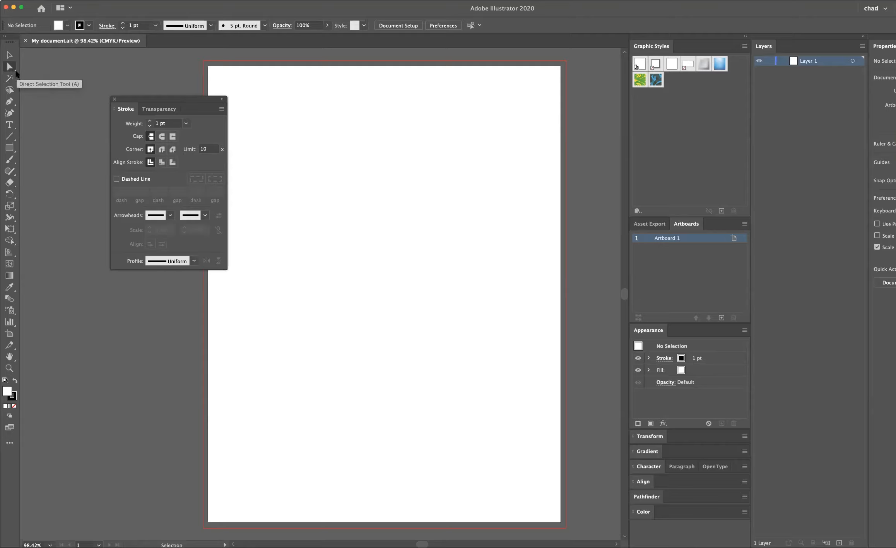
pyautogui.click(10, 67)
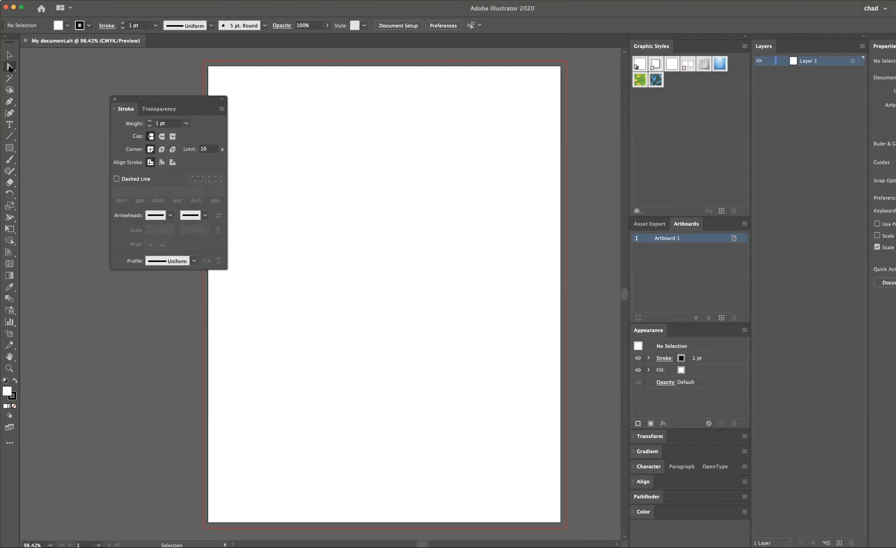
pyautogui.click(10, 68)
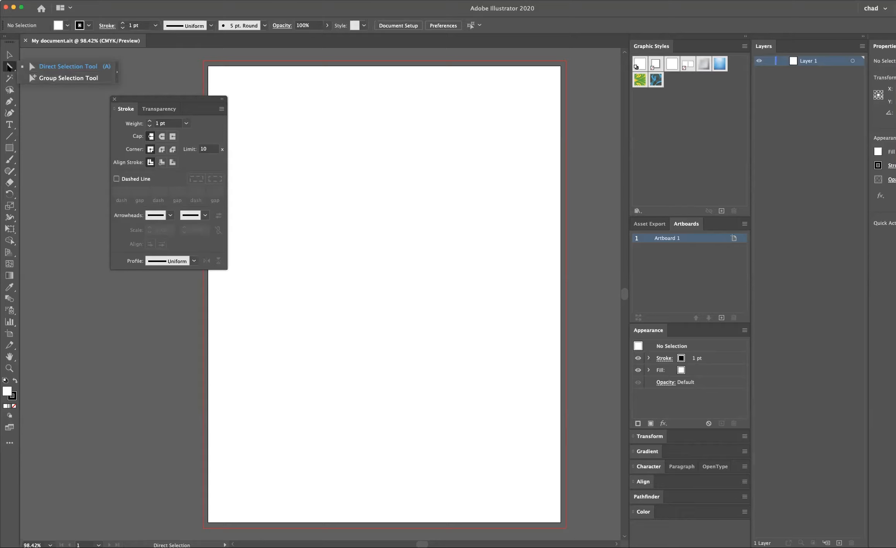
pyautogui.click(8, 67)
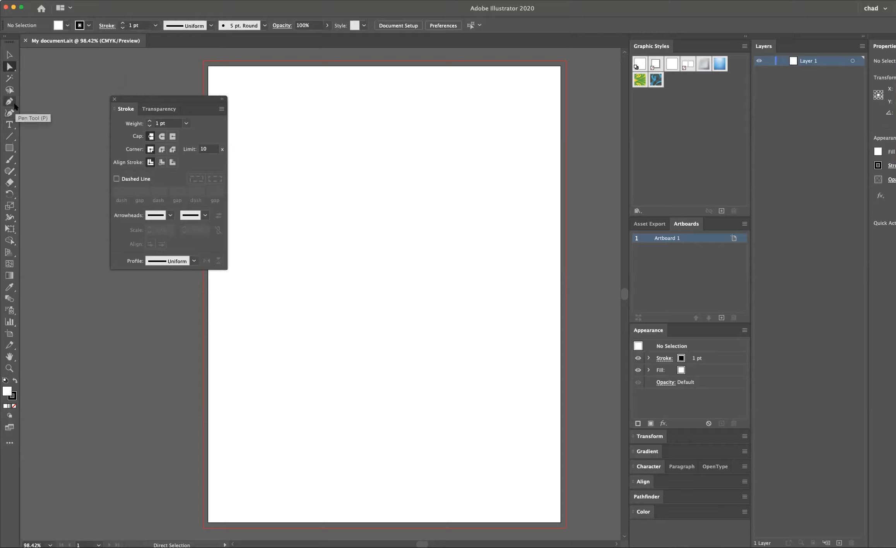
pyautogui.click(10, 102)
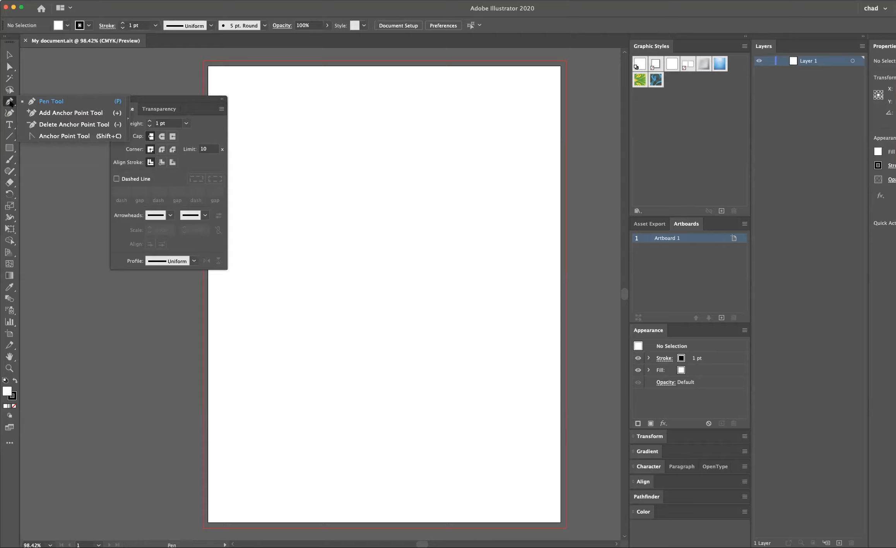
# Alternate between the Selection tool and the Type tool, leaving the Selection tool active.
pyautogui.press('v')
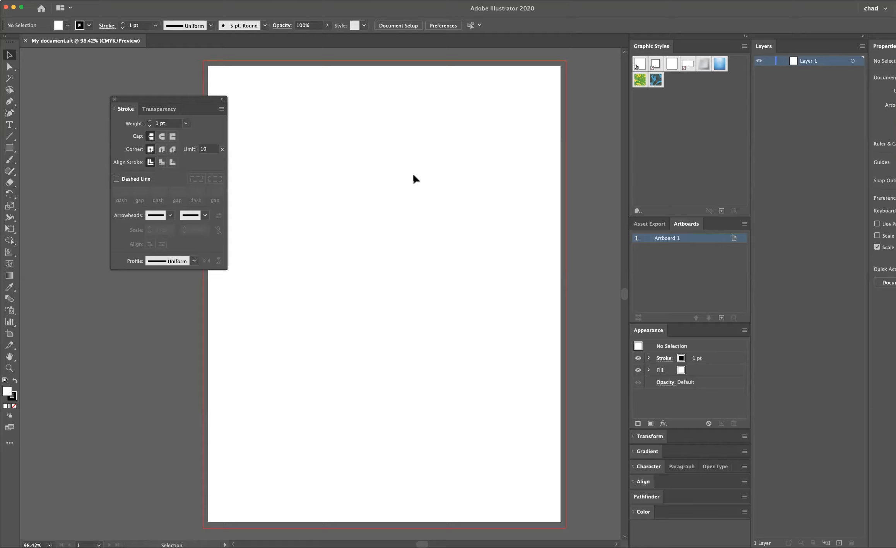
pyautogui.press('t')
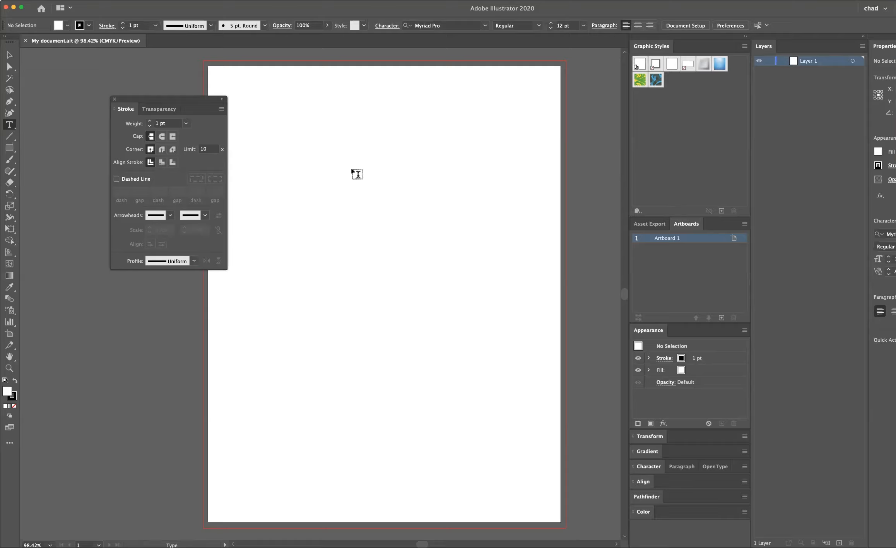
pyautogui.press('v')
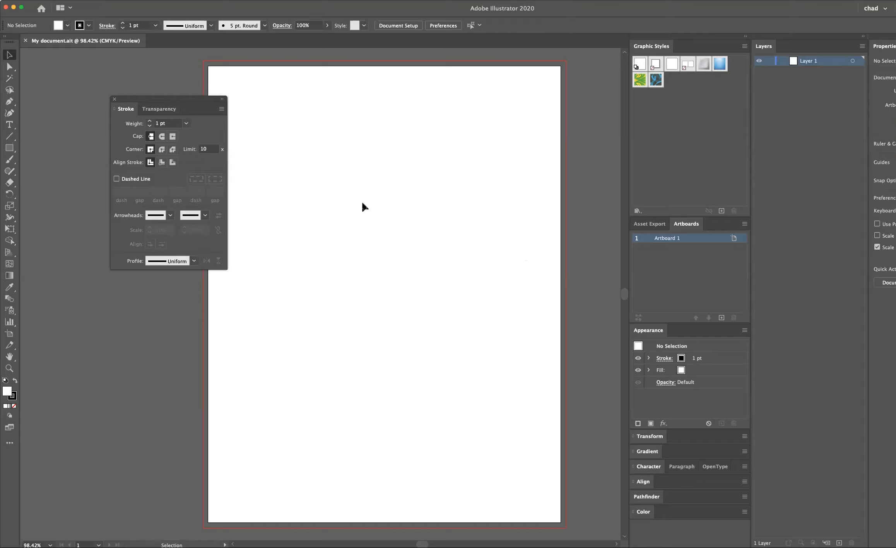
# Draw a square about 1.7 in wide in the upper part of the artboard with the Rectangle tool.
pyautogui.click(8, 148)
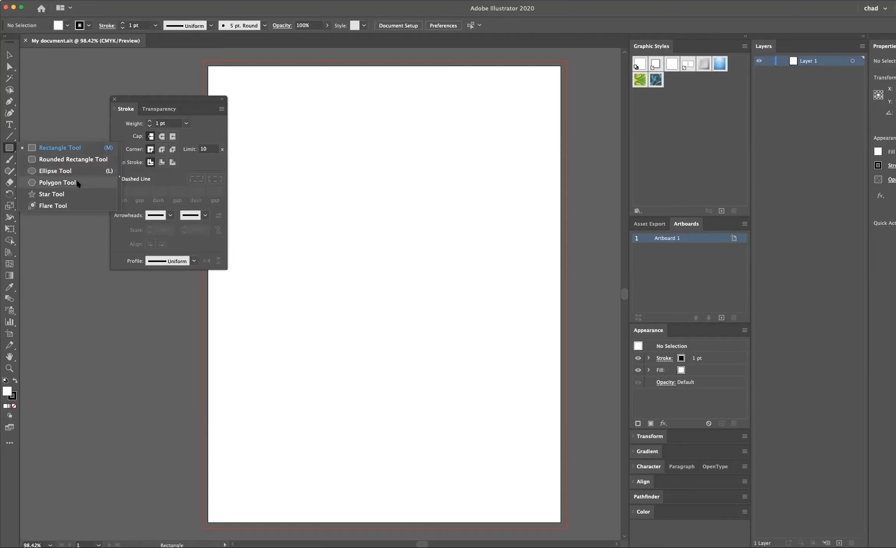
pyautogui.click(73, 150)
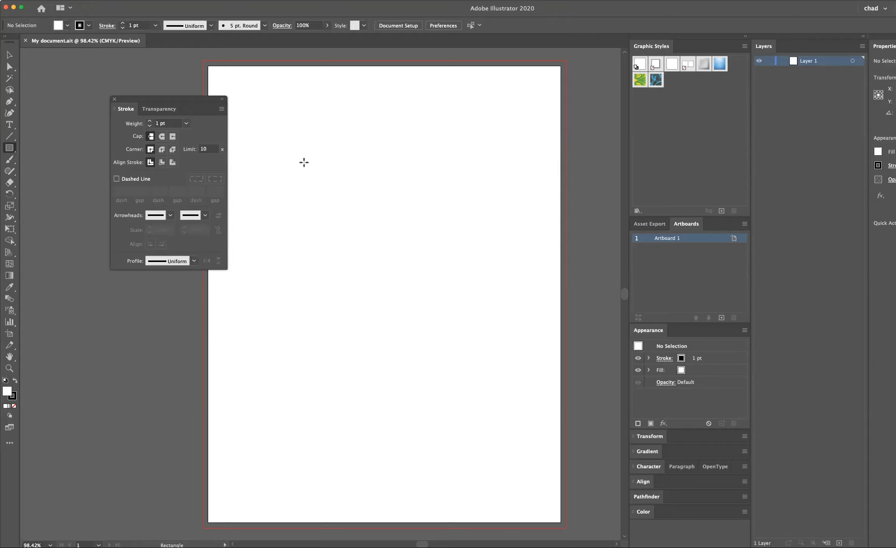
pyautogui.moveTo(283, 138); pyautogui.dragTo(438, 283)
pyautogui.moveTo(388, 238); pyautogui.dragTo(366, 222)
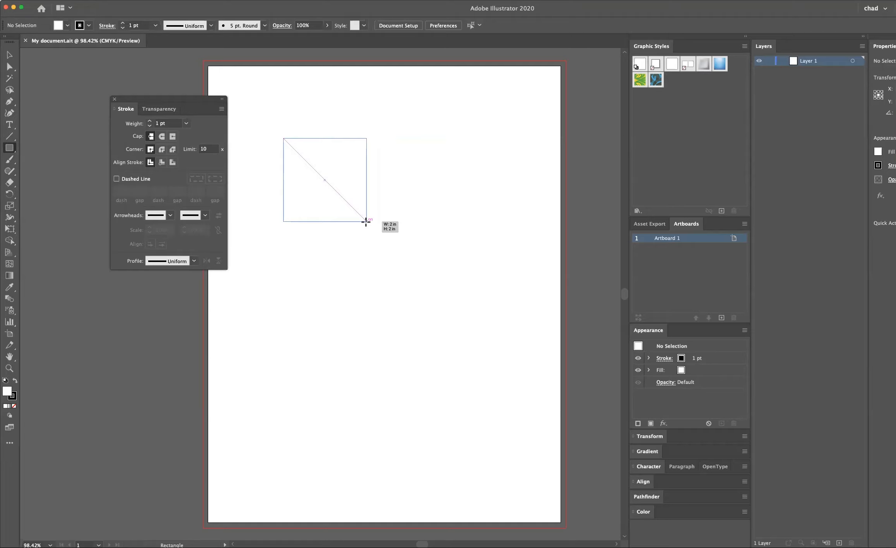
pyautogui.moveTo(366, 222); pyautogui.dragTo(351, 206)
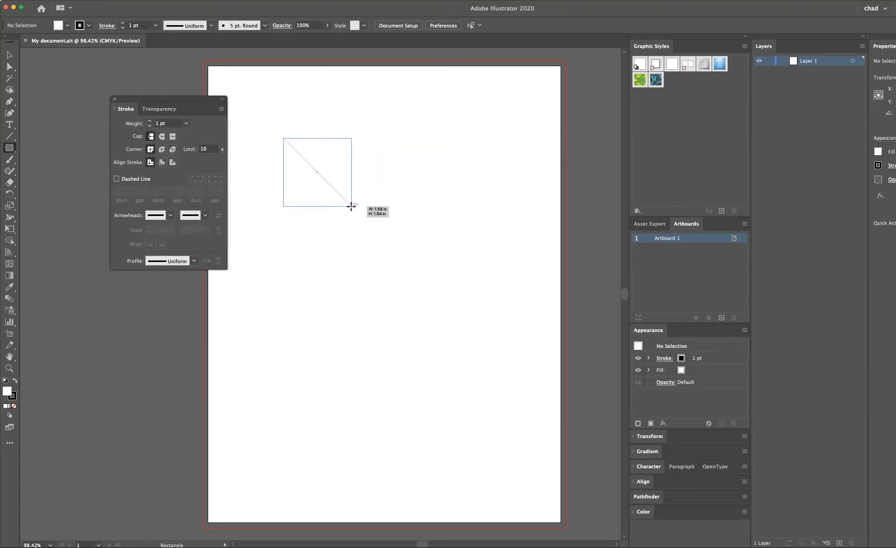
pyautogui.moveTo(351, 207)
pyautogui.mouseDown()
pyautogui.moveTo(342, 228)
pyautogui.moveTo(343, 180)
pyautogui.moveTo(363, 171)
pyautogui.moveTo(362, 208)
pyautogui.moveTo(334, 198)
pyautogui.moveTo(352, 208)
pyautogui.mouseUp()
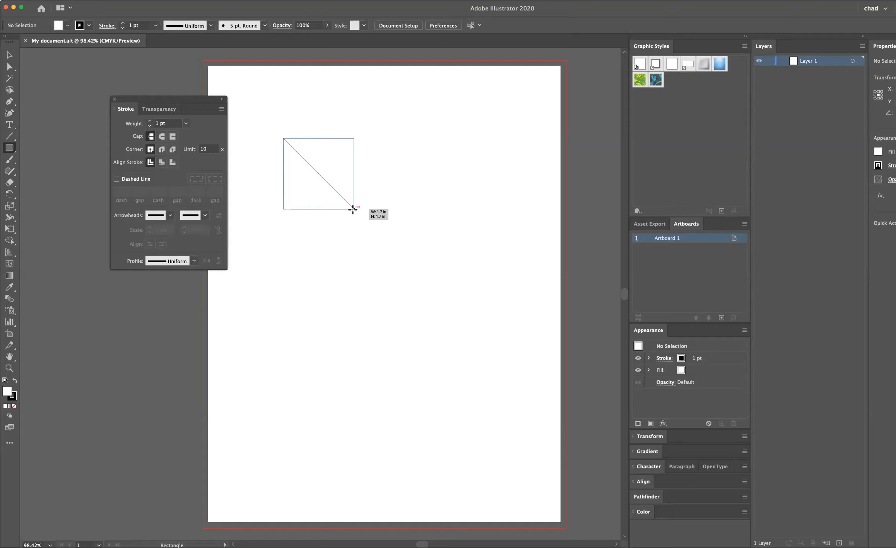
pyautogui.moveTo(353, 209); pyautogui.dragTo(353, 209)
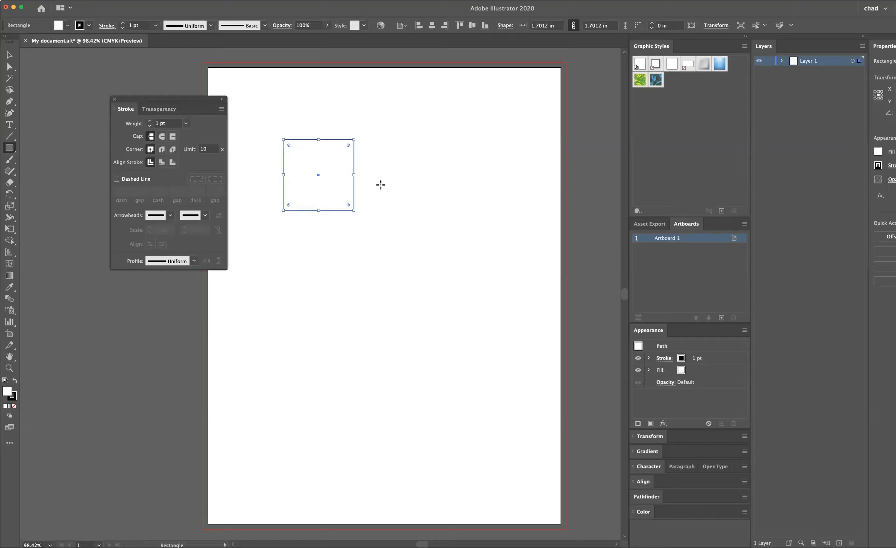
# Select and deselect the square repeatedly with the Selection tool, using its edge, its filled interior and empty artboard space.
pyautogui.click(10, 55)
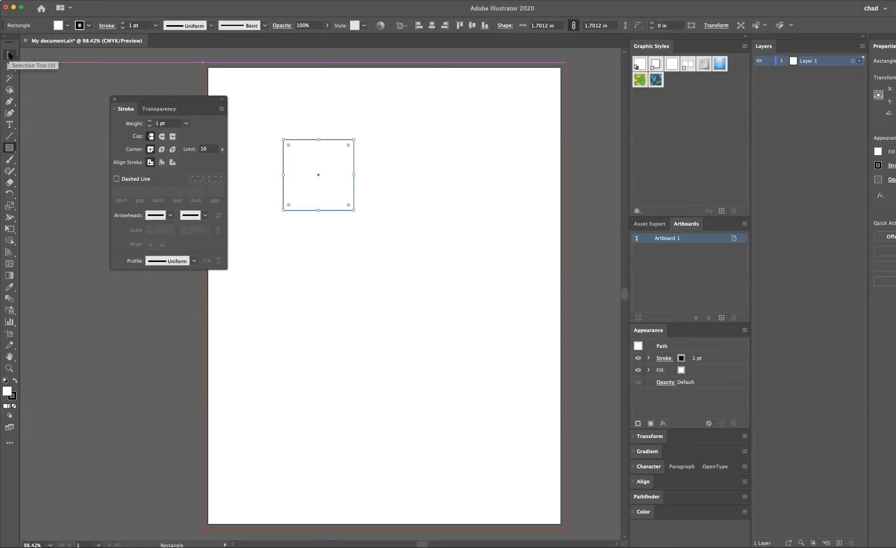
pyautogui.click(9, 55)
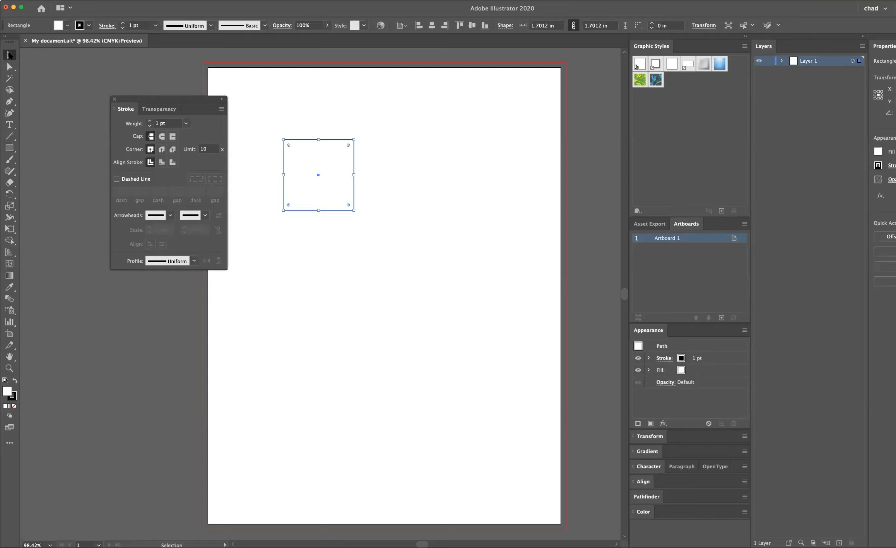
pyautogui.click(411, 149)
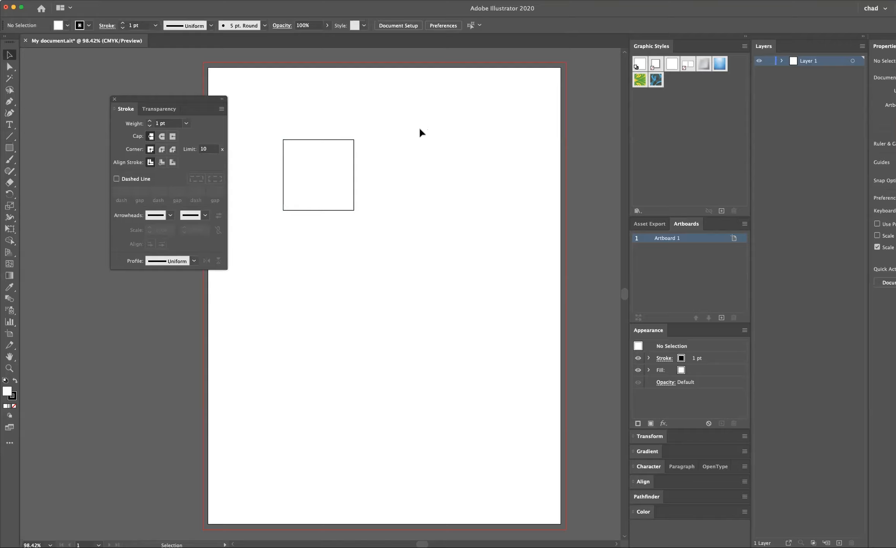
pyautogui.click(331, 143)
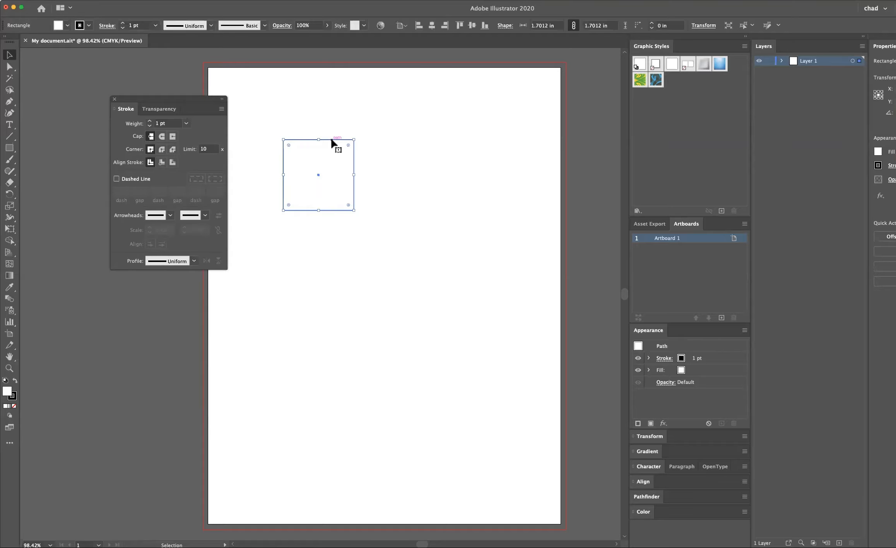
pyautogui.click(393, 137)
pyautogui.click(335, 165)
pyautogui.click(423, 162)
pyautogui.click(350, 143)
pyautogui.click(366, 140)
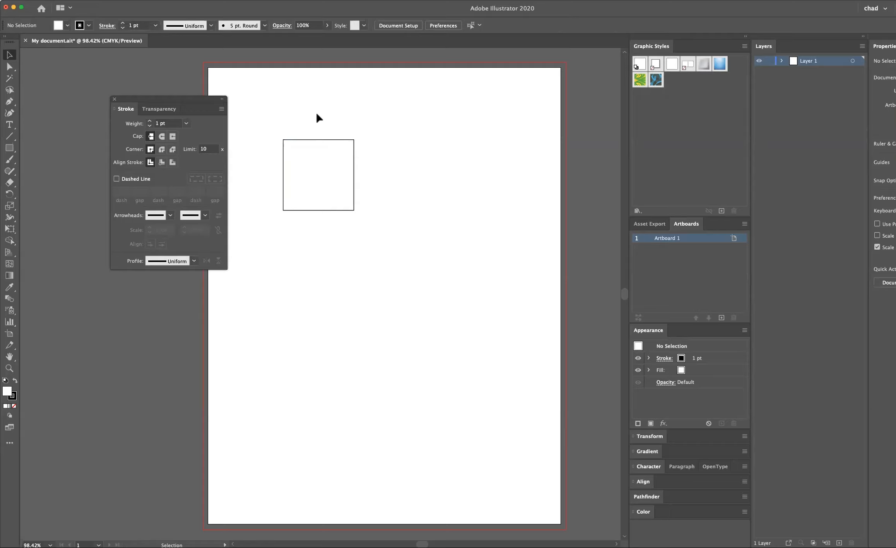
# Select the square with a marquee that overlaps part of it, and clear the selection.
pyautogui.moveTo(317, 115); pyautogui.dragTo(378, 175)
pyautogui.moveTo(378, 176)
pyautogui.mouseDown()
pyautogui.moveTo(333, 123)
pyautogui.moveTo(375, 166)
pyautogui.moveTo(359, 124)
pyautogui.moveTo(371, 163)
pyautogui.mouseUp()
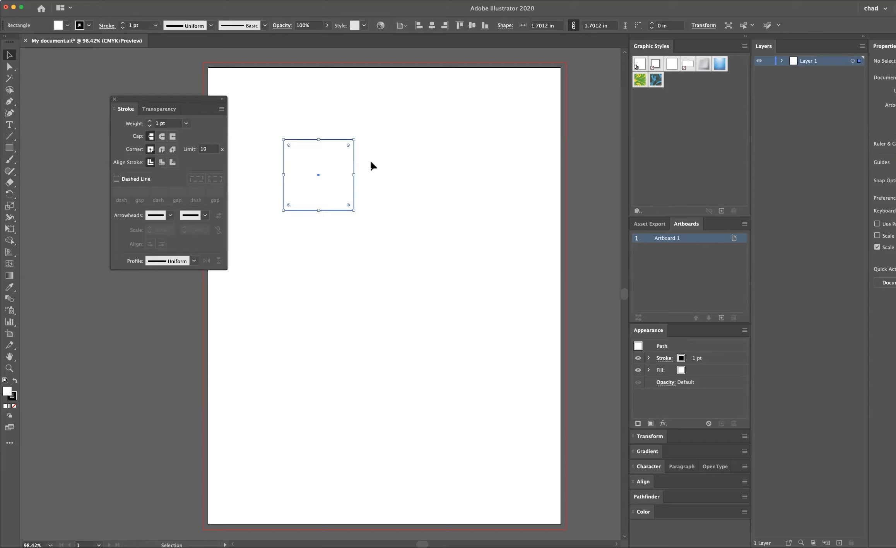
pyautogui.click(390, 159)
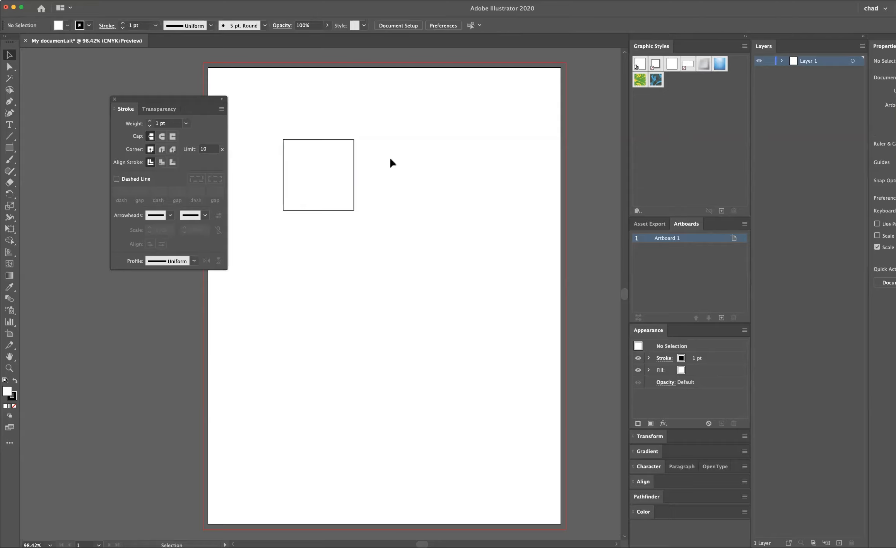
# Draw a second rectangle about 2.09 by 2.01 in below and to the right of the square, and deselect it.
pyautogui.click(10, 147)
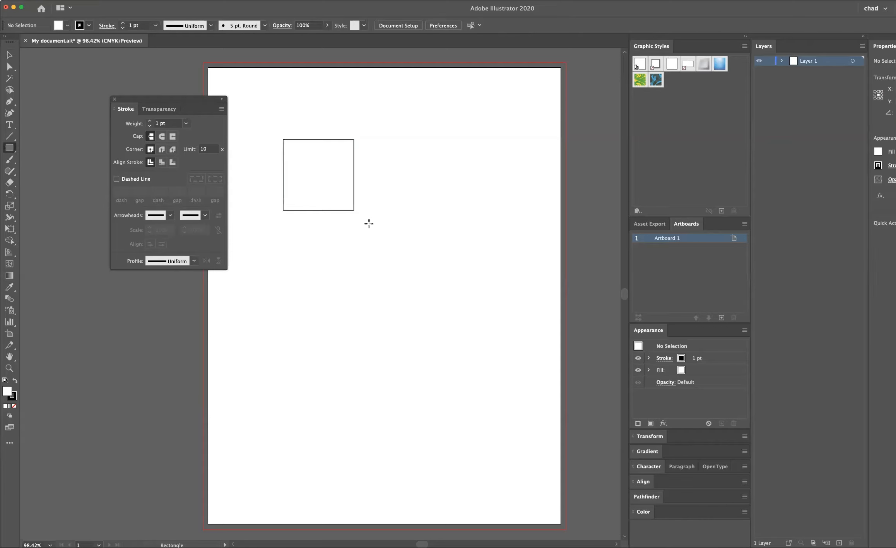
pyautogui.moveTo(362, 226); pyautogui.dragTo(448, 309)
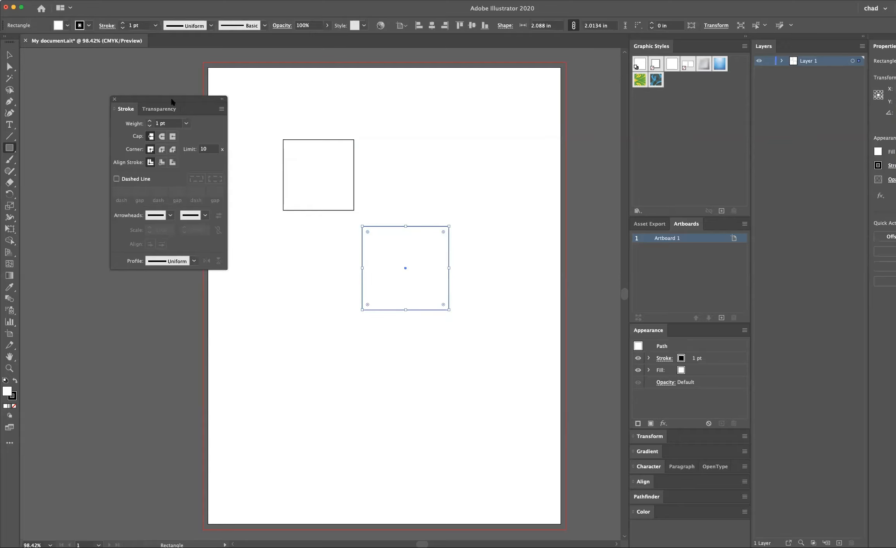
pyautogui.click(10, 55)
pyautogui.click(432, 114)
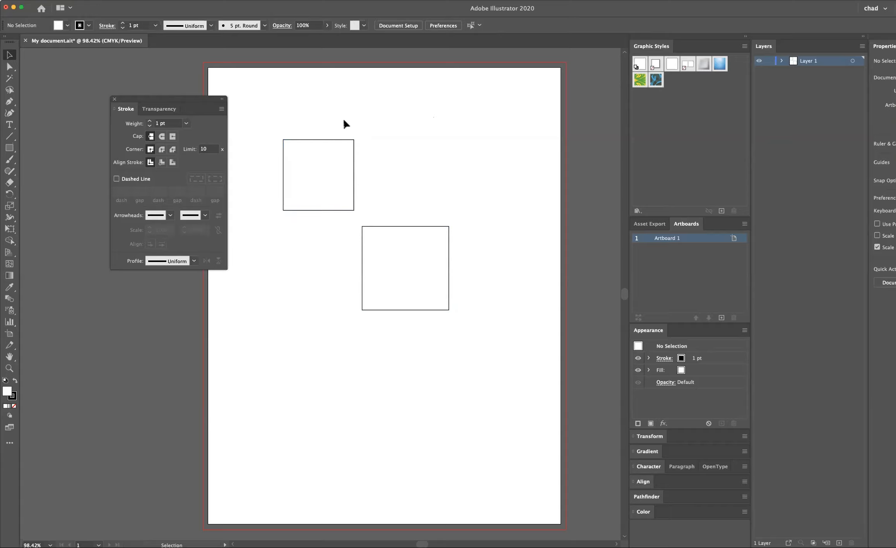
# Select both rectangles with a marquee and again by adding the second to the first, clearing the selection each time.
pyautogui.moveTo(336, 115); pyautogui.dragTo(386, 251)
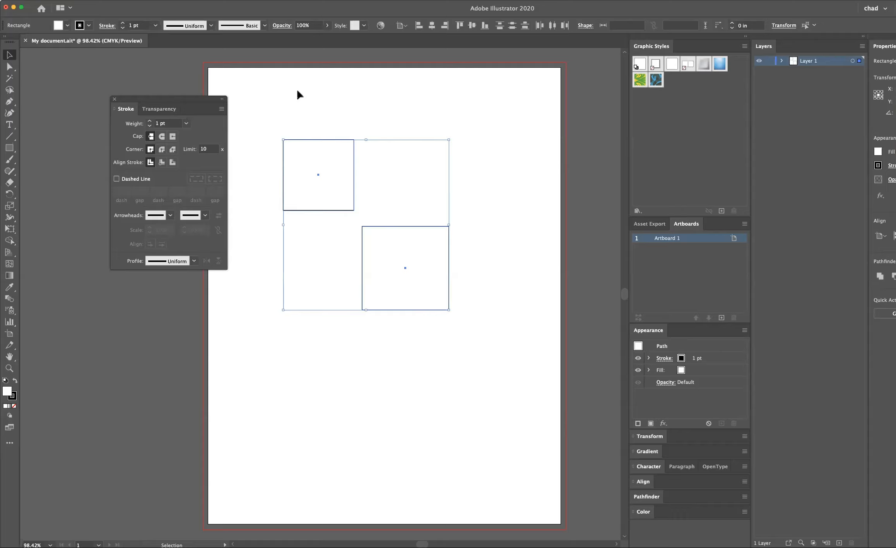
pyautogui.click(300, 102)
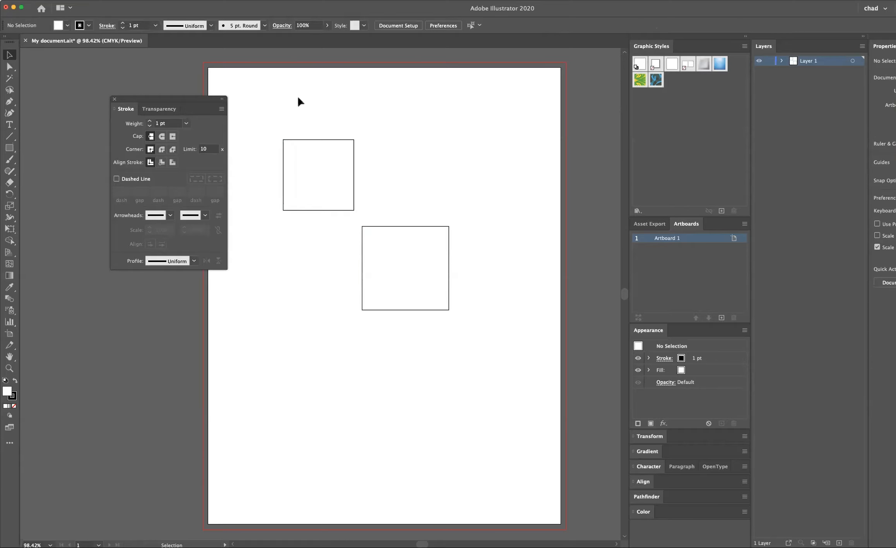
pyautogui.click(337, 143)
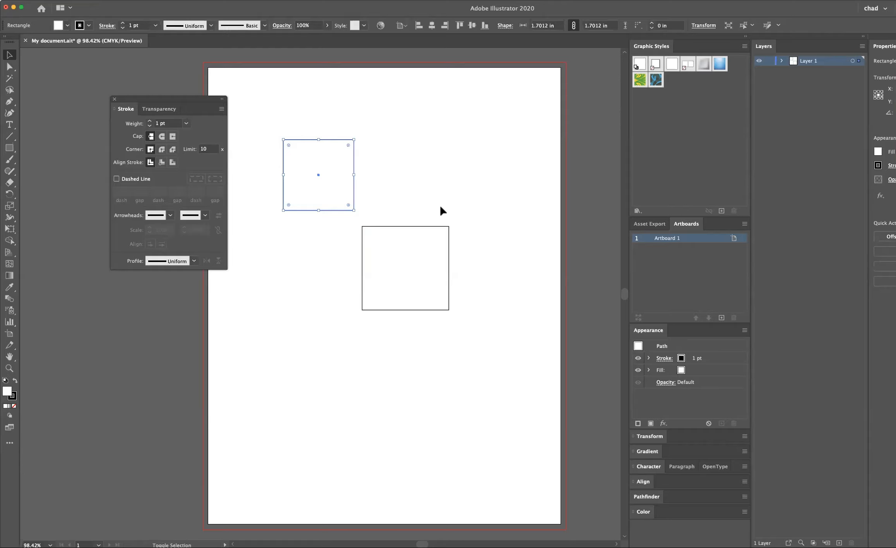
pyautogui.keyDown('shift'); pyautogui.click(434, 228); pyautogui.keyUp('shift')
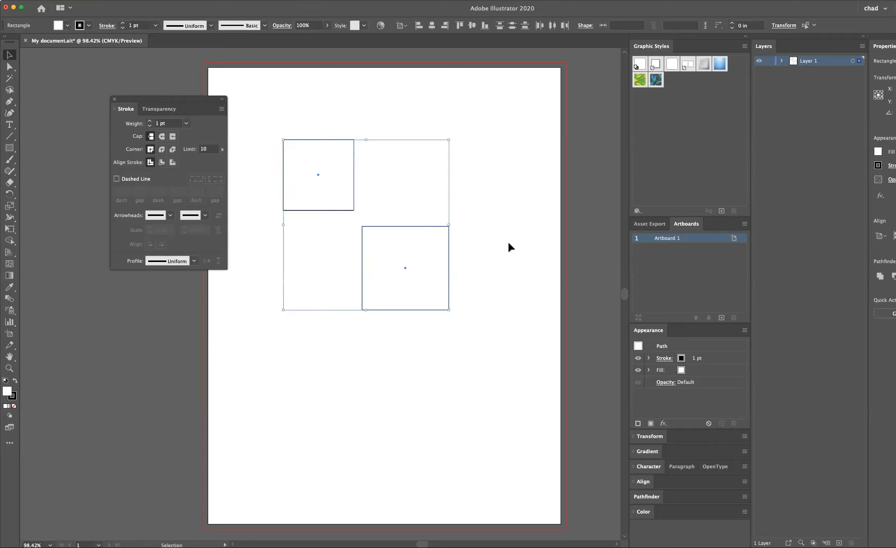
pyautogui.click(489, 249)
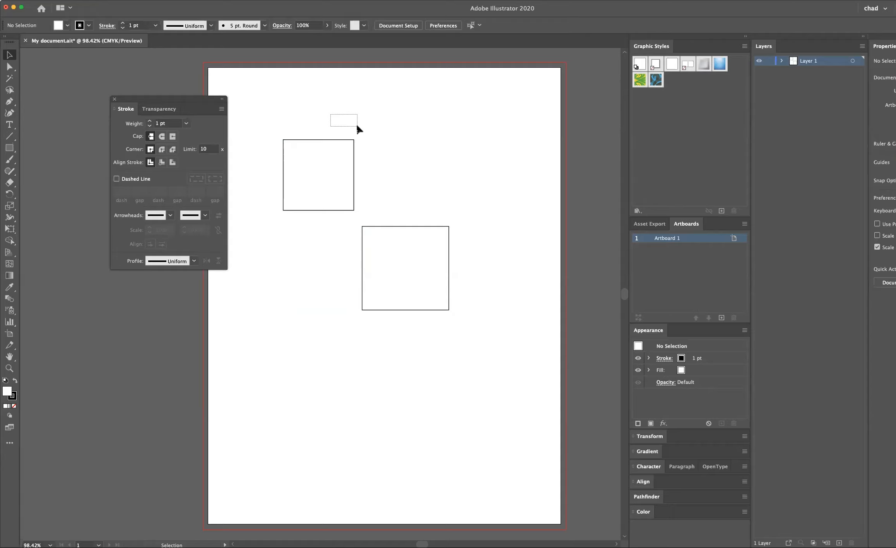
# Marquee-select both rectangles once more, deselect them, and sweep a marquee over the empty area above the square.
pyautogui.moveTo(357, 126); pyautogui.dragTo(385, 248)
pyautogui.click(378, 171)
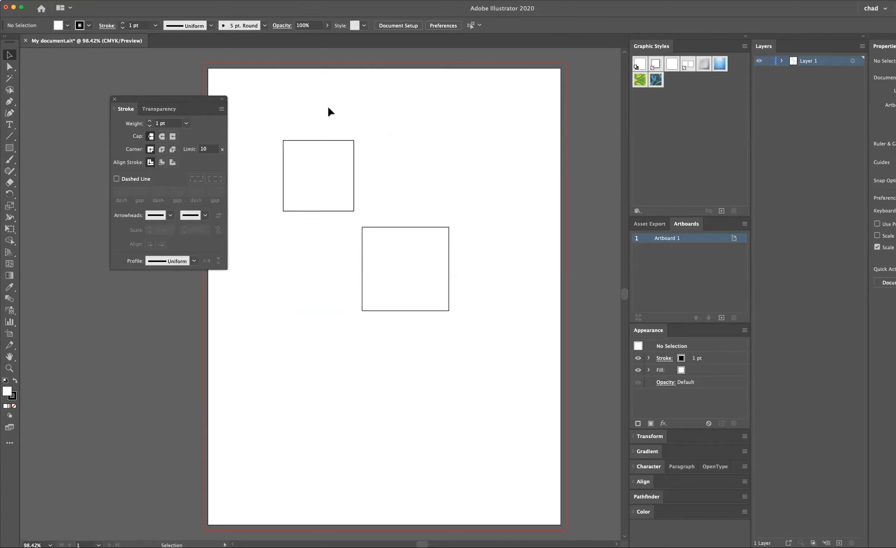
pyautogui.moveTo(329, 108); pyautogui.dragTo(370, 115)
# Set the upper square's fill to None and deselect it.
pyautogui.click(334, 147)
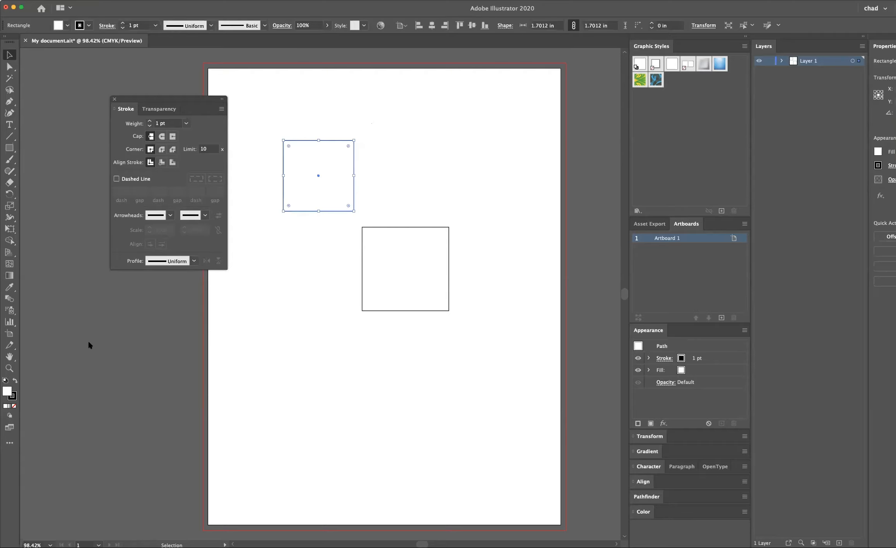
pyautogui.click(14, 406)
pyautogui.click(304, 276)
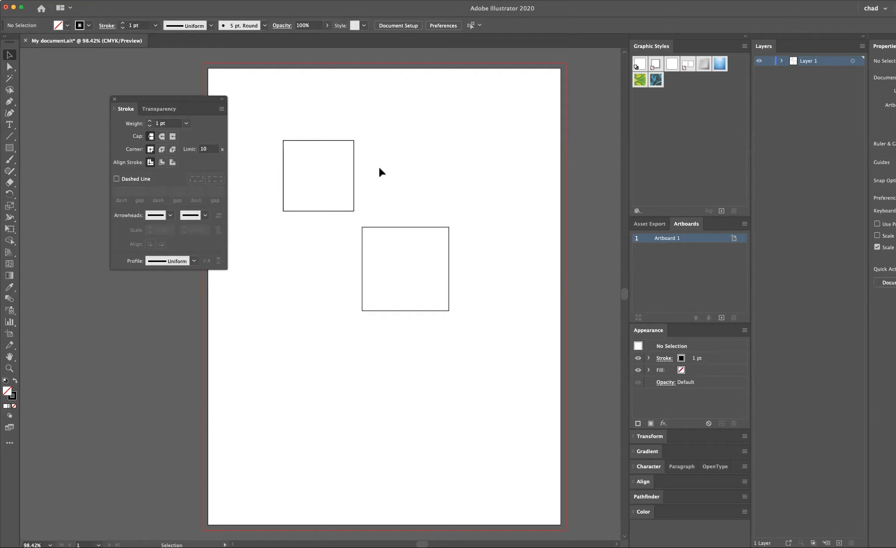
# Compare the fills of the two rectangles by selecting the upper square and the lower rectangle in turn, and clear the selection.
pyautogui.click(324, 141)
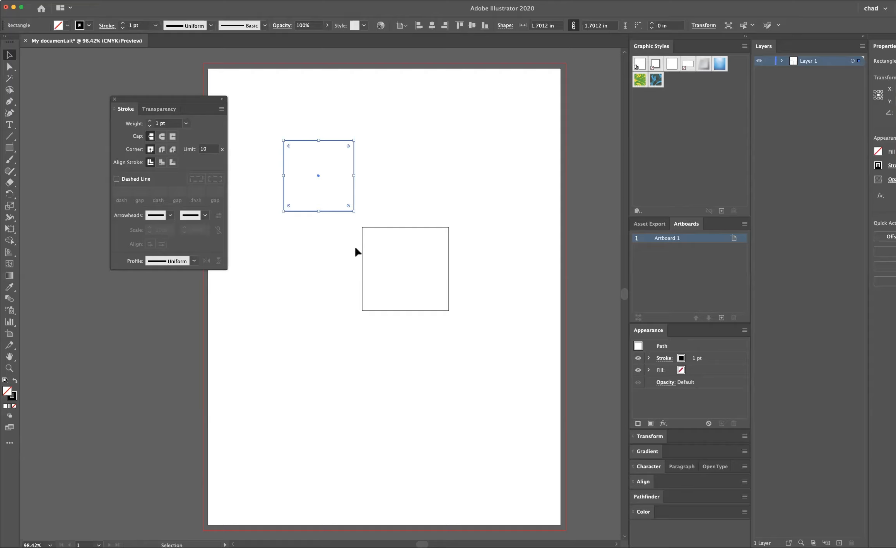
pyautogui.click(390, 150)
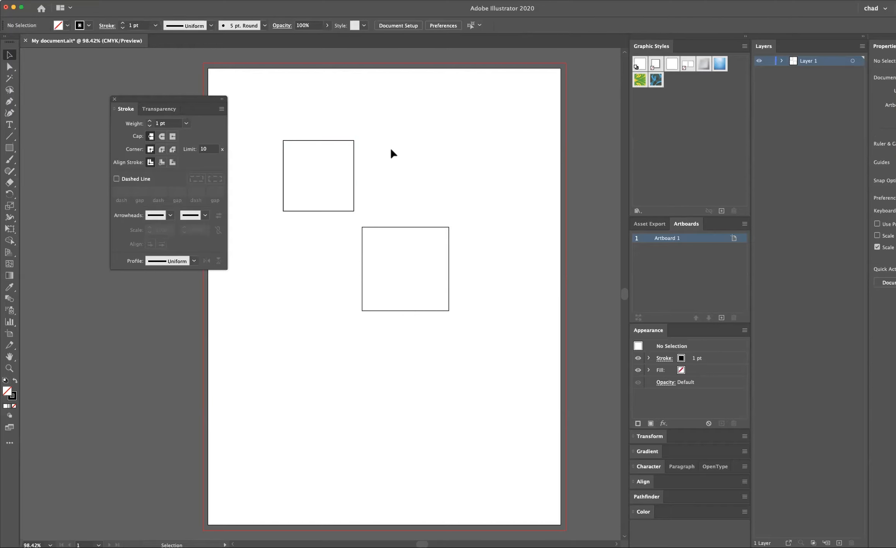
pyautogui.click(399, 231)
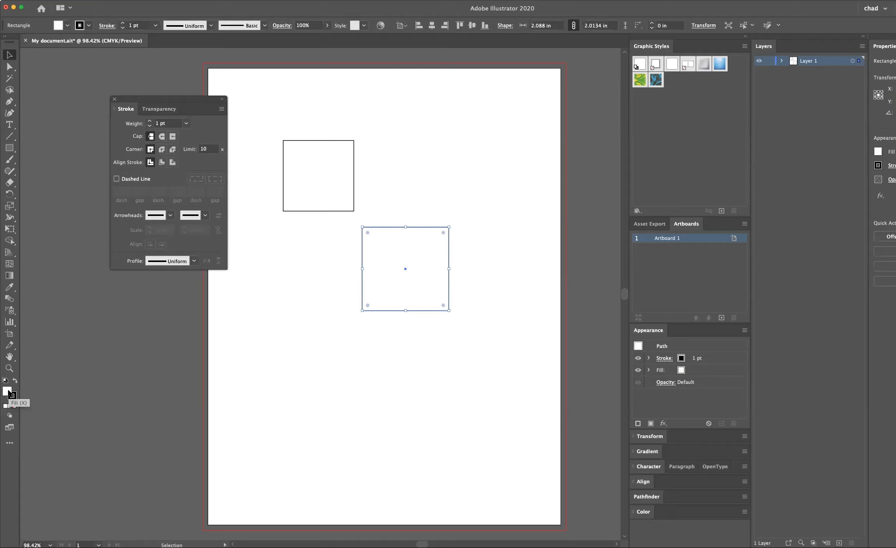
pyautogui.click(312, 141)
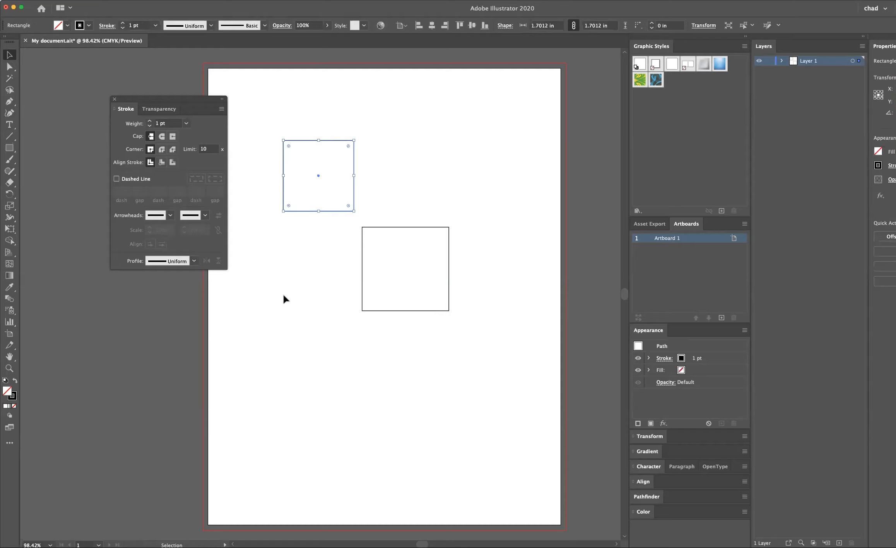
pyautogui.click(294, 260)
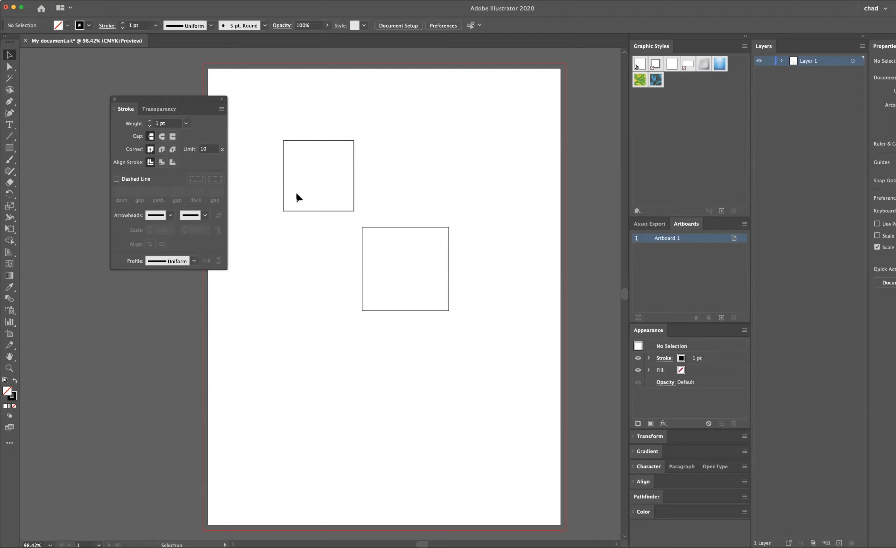
# Select the unfilled upper square by its edge and by a marquee across its outline, clearing the selection each time.
pyautogui.click(352, 168)
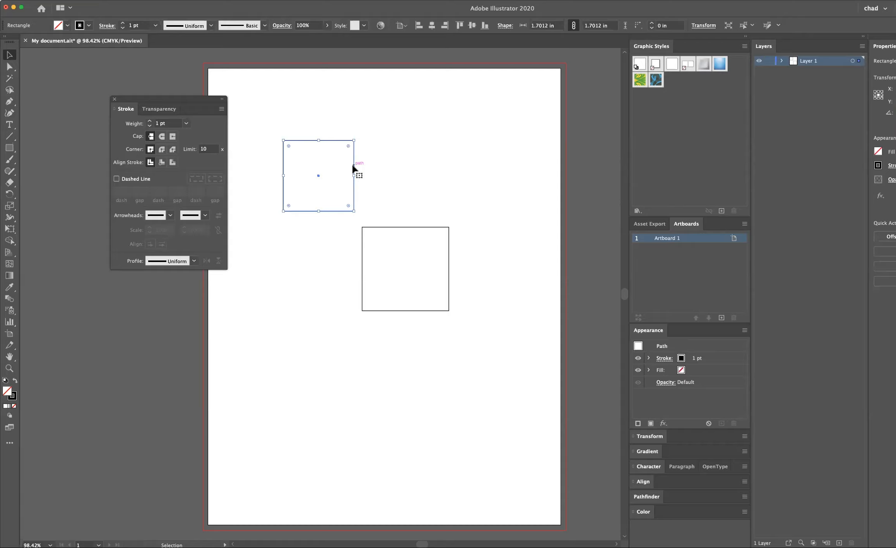
pyautogui.click(384, 168)
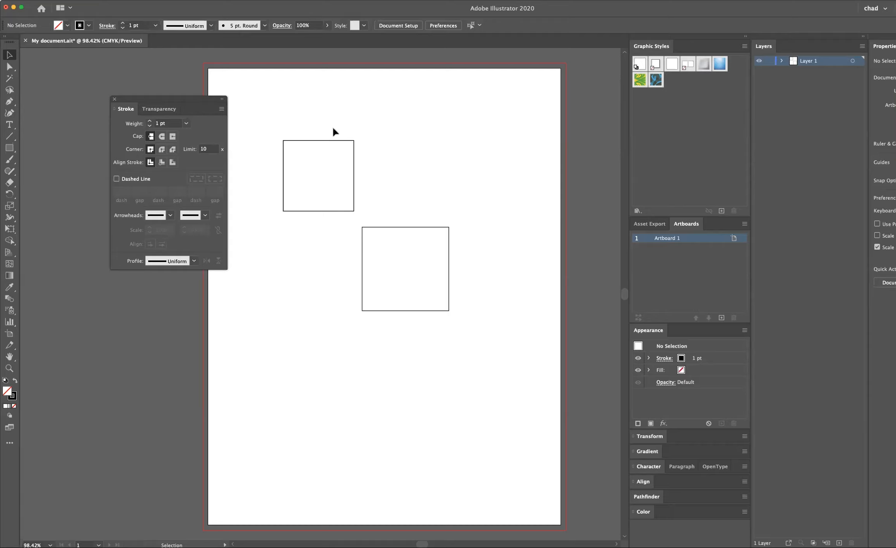
pyautogui.click(341, 140)
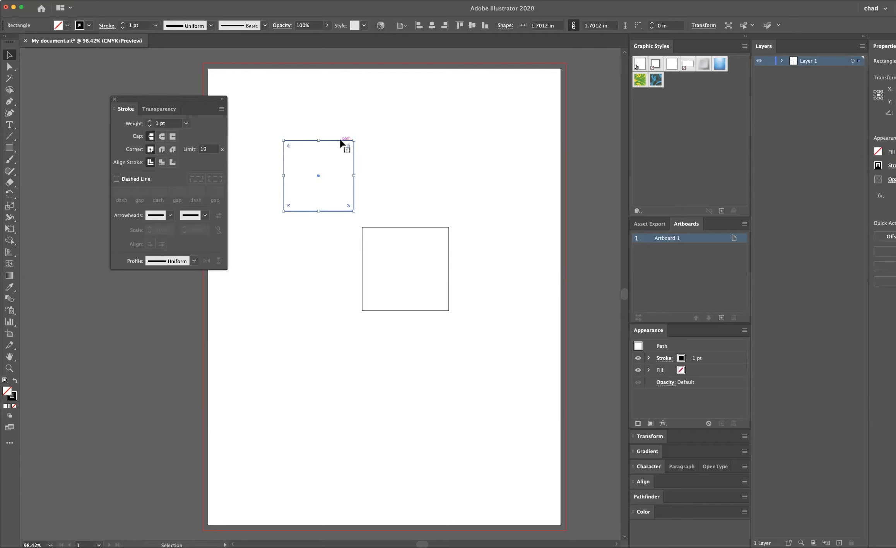
pyautogui.moveTo(327, 109); pyautogui.dragTo(382, 162)
pyautogui.click(382, 163)
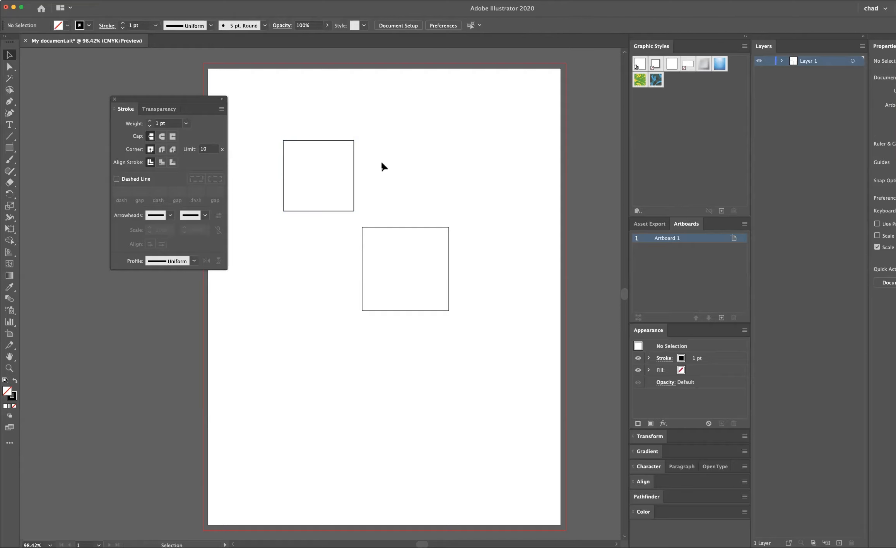
# Select the white-filled lower rectangle from its interior, reselect the upper square by its outline and by marquee, and deselect everything.
pyautogui.click(408, 260)
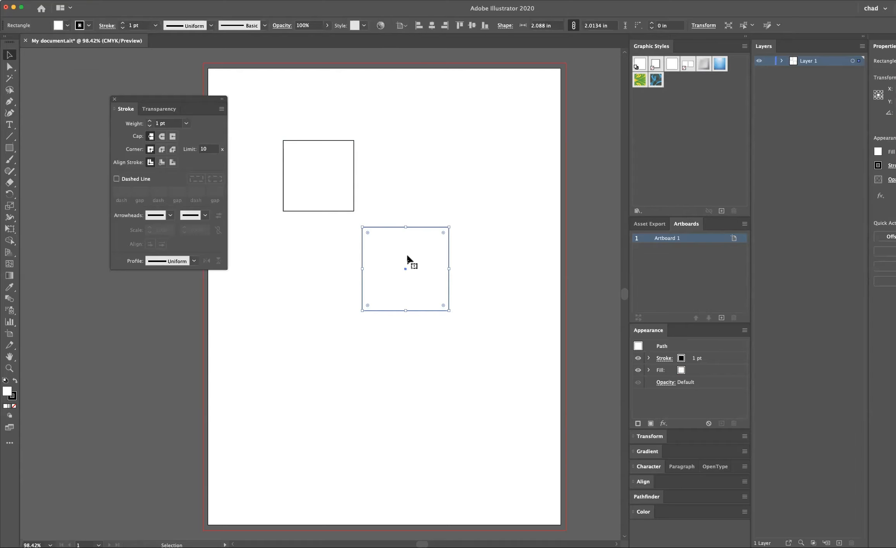
pyautogui.click(332, 267)
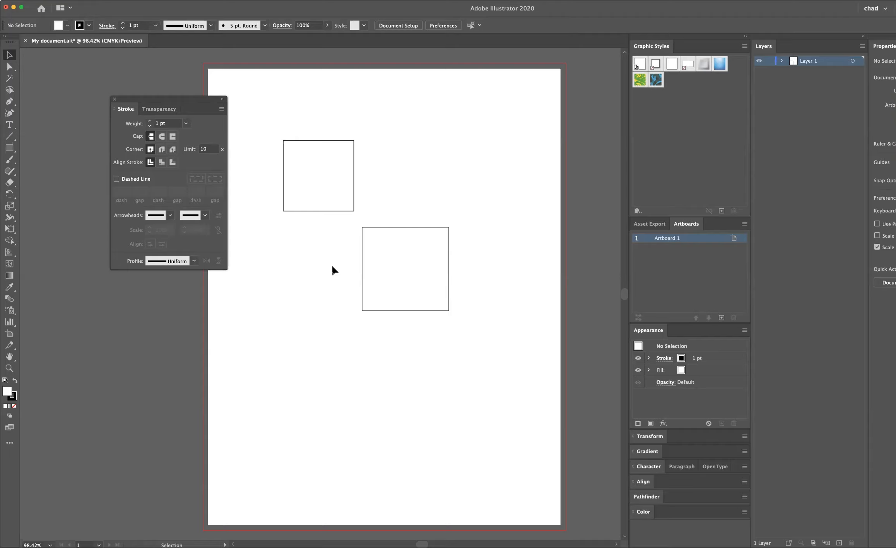
pyautogui.click(353, 176)
pyautogui.moveTo(318, 120); pyautogui.dragTo(362, 157)
pyautogui.click(410, 158)
# Zoom in on the upper square with a Zoom tool marquee and move the Stroke panel clear of it.
pyautogui.click(9, 368)
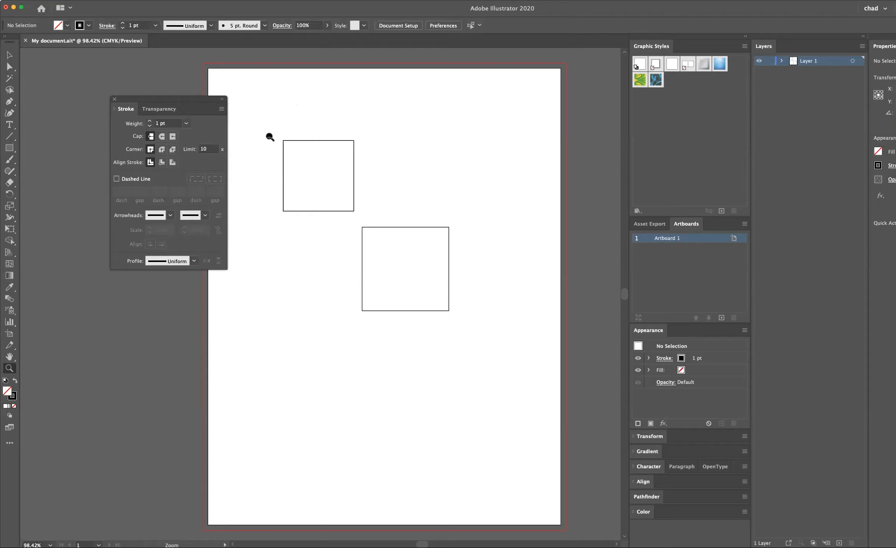
pyautogui.moveTo(267, 129); pyautogui.dragTo(364, 220)
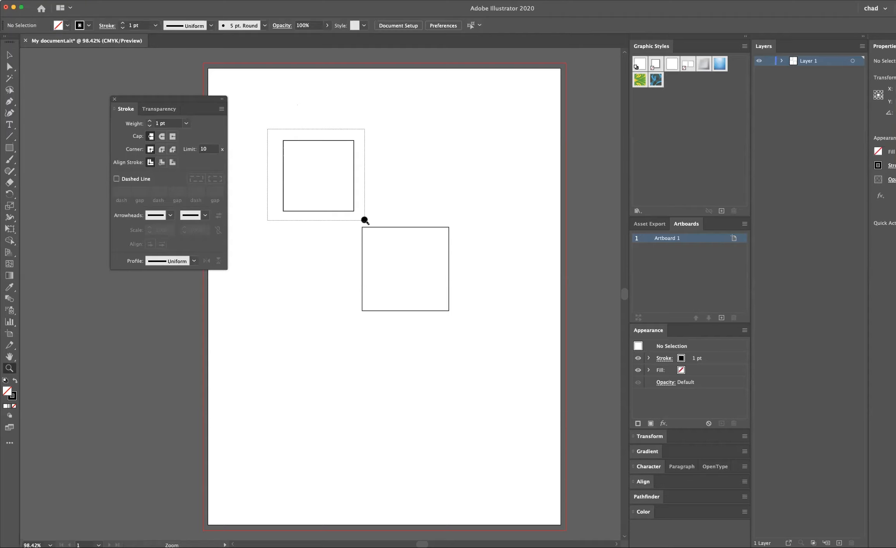
pyautogui.moveTo(364, 220); pyautogui.dragTo(364, 220)
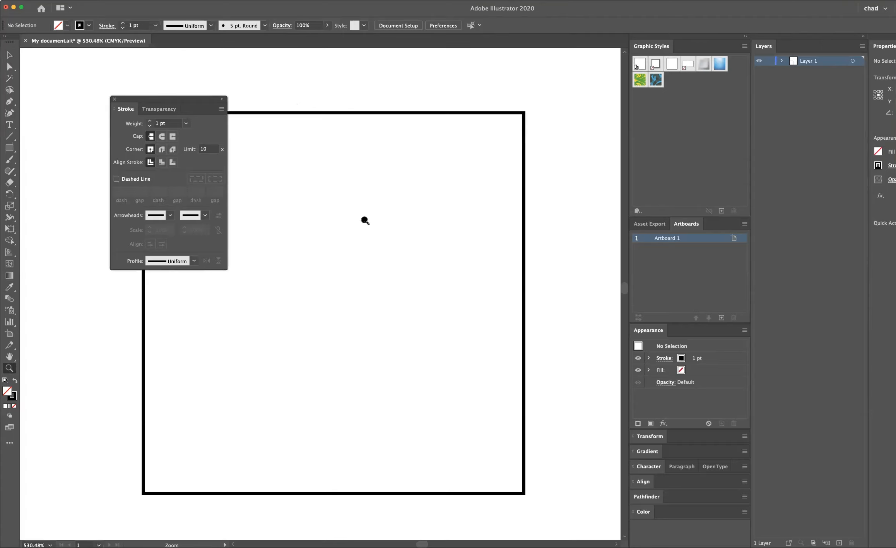
pyautogui.moveTo(187, 102); pyautogui.dragTo(93, 61)
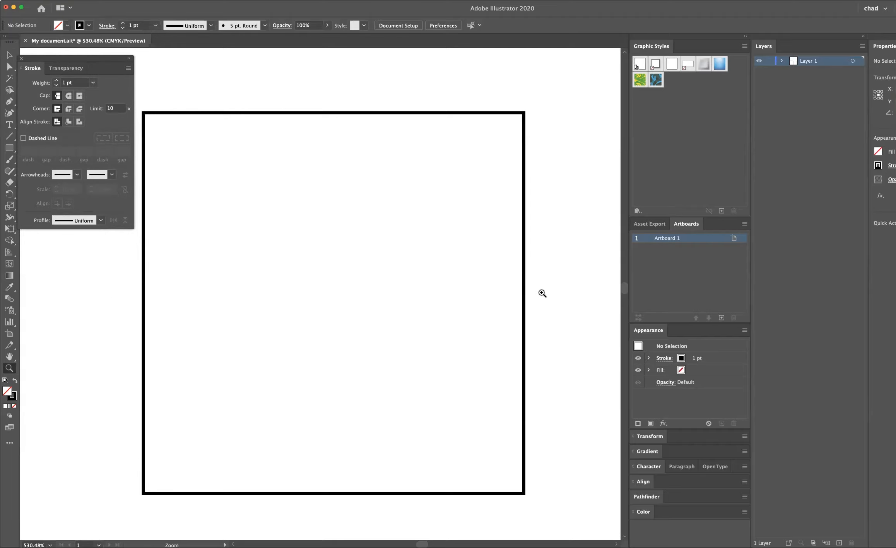
pyautogui.hscroll(-5, 379, 310)
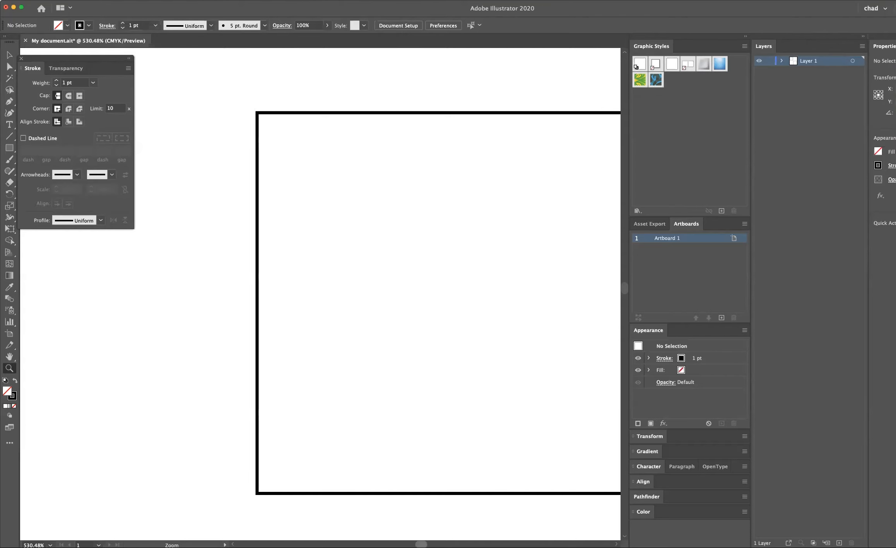
pyautogui.hscroll(10, 380, 310)
pyautogui.hscroll(-10, 379, 310)
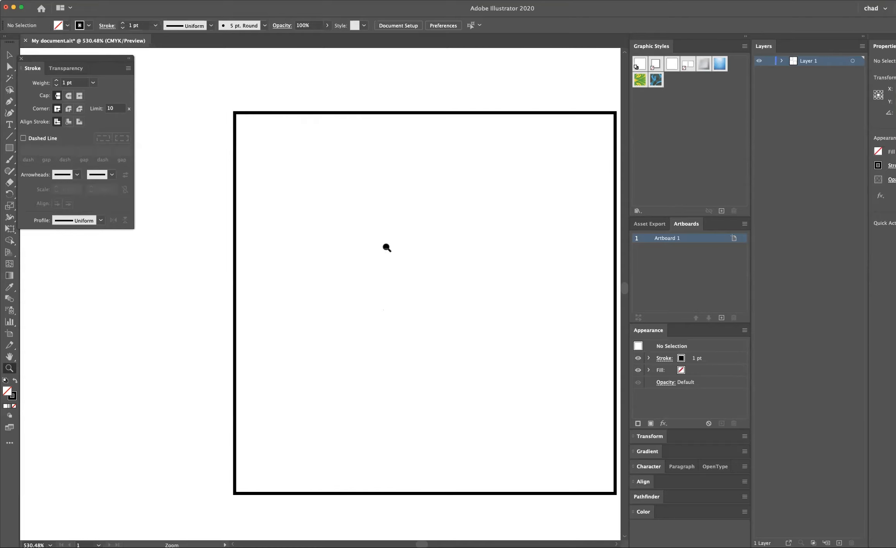
# Zoom in to 800%, zoom back out to 300%, and use the temporary Hand tool to centre the upper square.
pyautogui.click(387, 245)
pyautogui.click(387, 245)
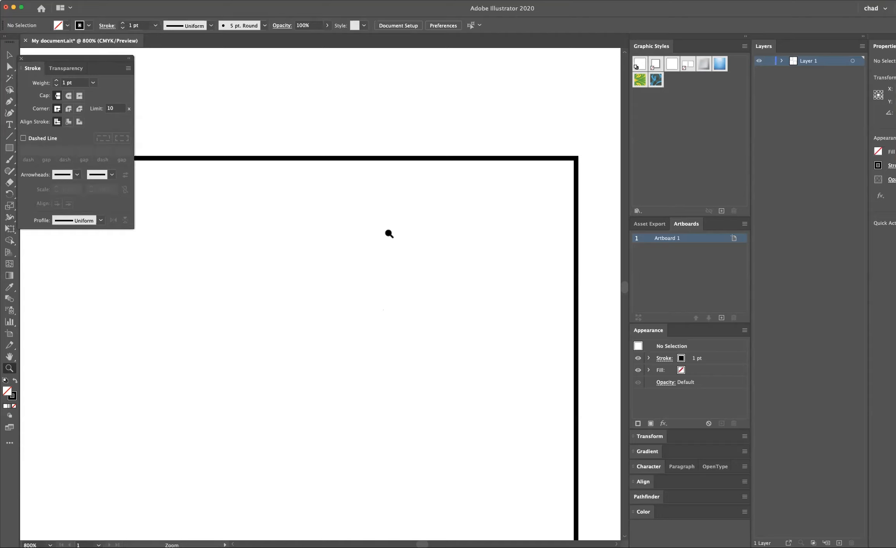
pyautogui.keyDown('alt'); pyautogui.click(388, 234); pyautogui.keyUp('alt')
pyautogui.keyDown('alt'); pyautogui.click(388, 233); pyautogui.keyUp('alt')
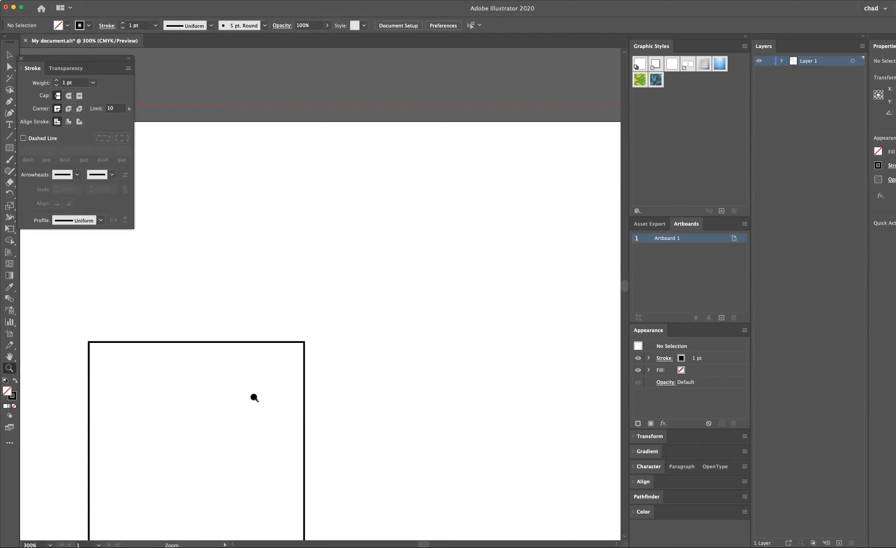
pyautogui.press('space')
pyautogui.press('space')
pyautogui.press('space')
pyautogui.moveTo(254, 397); pyautogui.dragTo(370, 179)
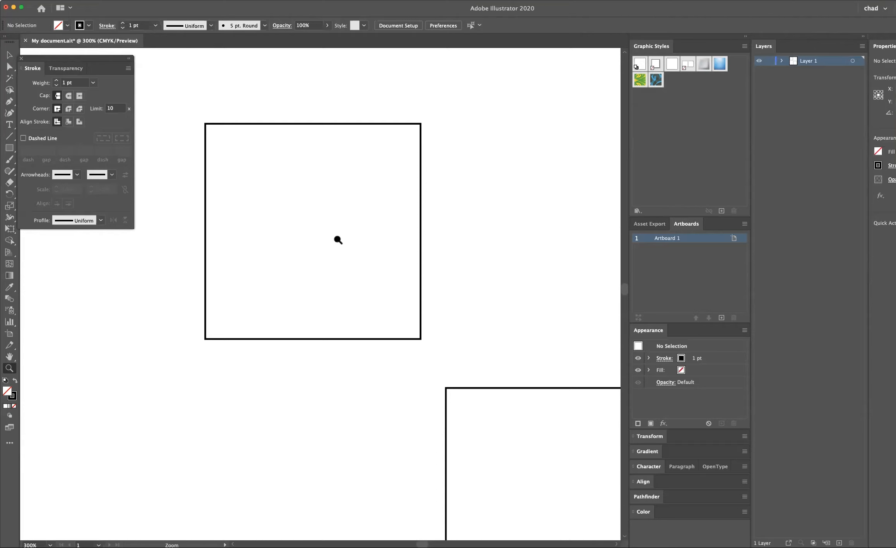
pyautogui.moveTo(338, 240); pyautogui.dragTo(359, 240)
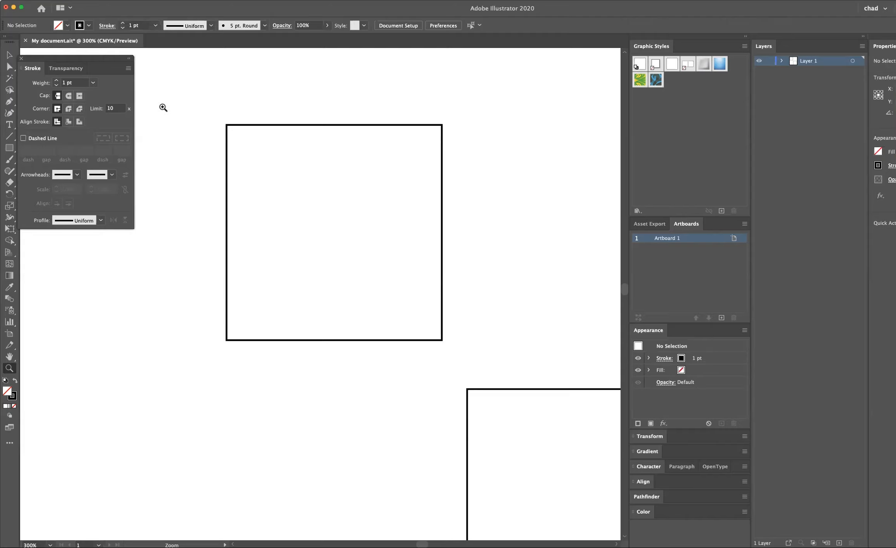
# Open the General preferences, move the dialog aside, and review the General, Type and Units settings.
pyautogui.click(37, 1)
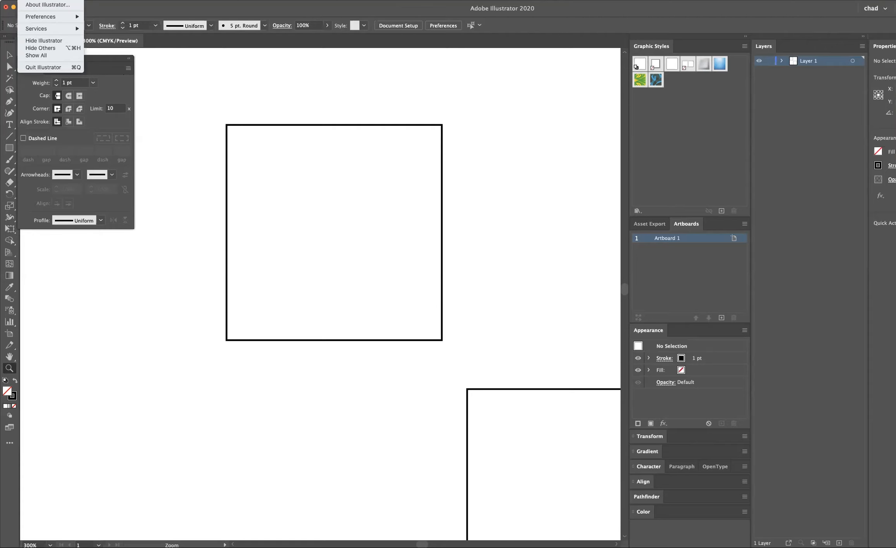
pyautogui.moveTo(77, 1)
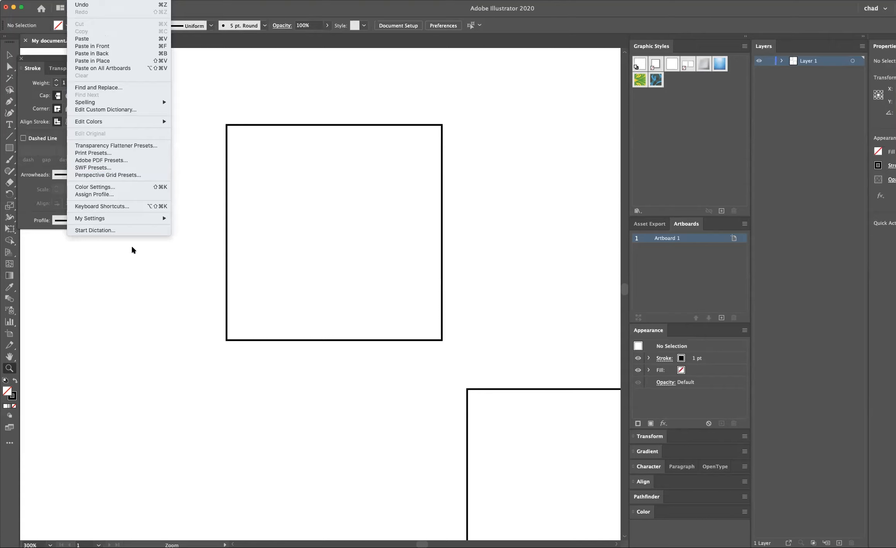
pyautogui.moveTo(36, 1)
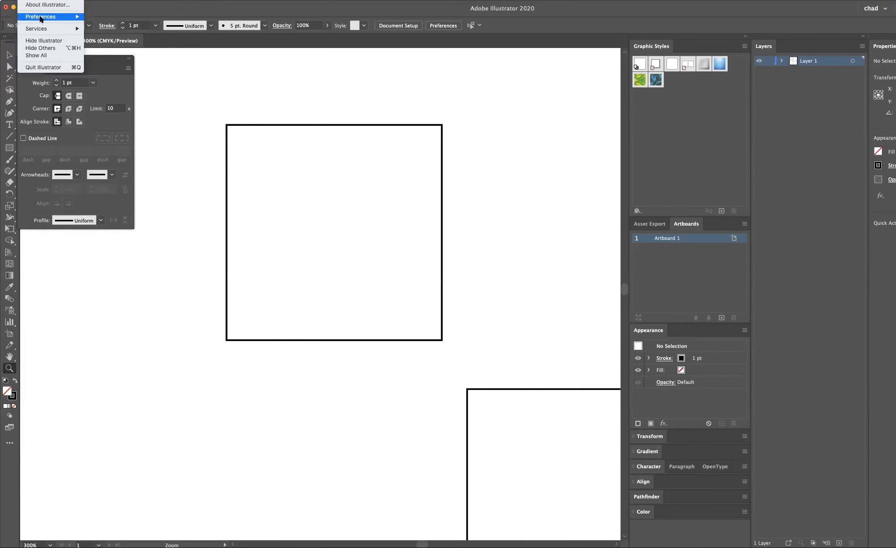
pyautogui.moveTo(41, 19)
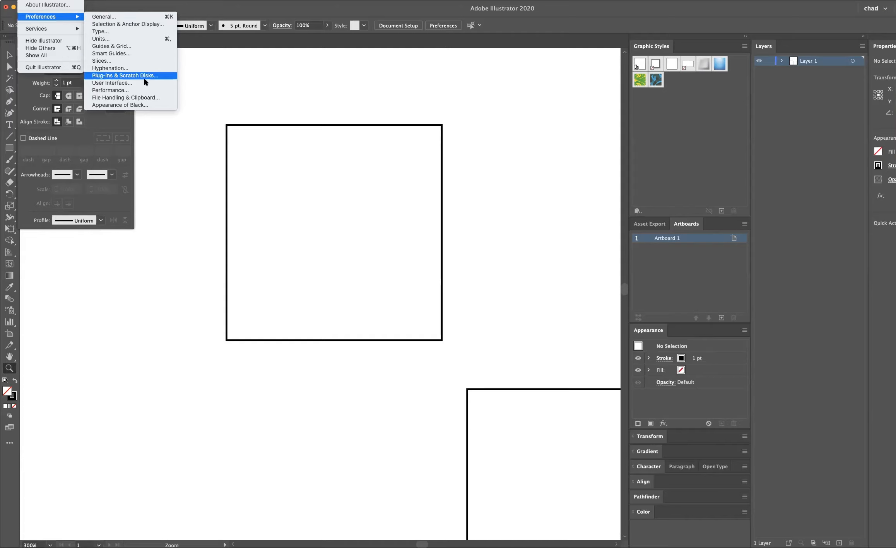
pyautogui.click(105, 16)
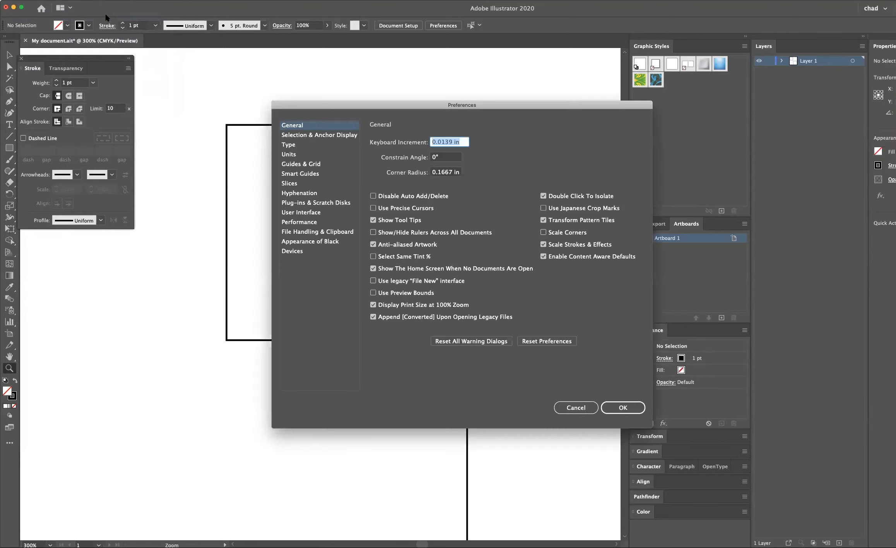
pyautogui.moveTo(462, 107); pyautogui.dragTo(355, 67)
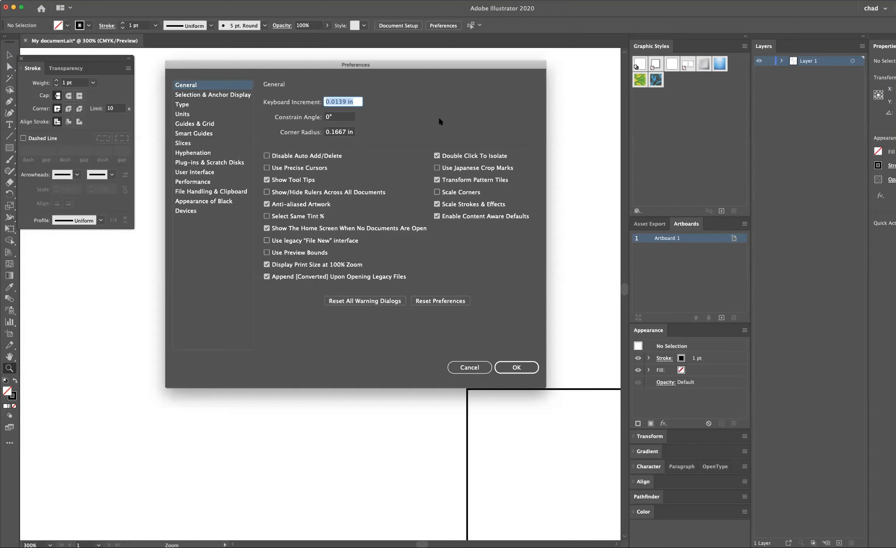
pyautogui.click(182, 106)
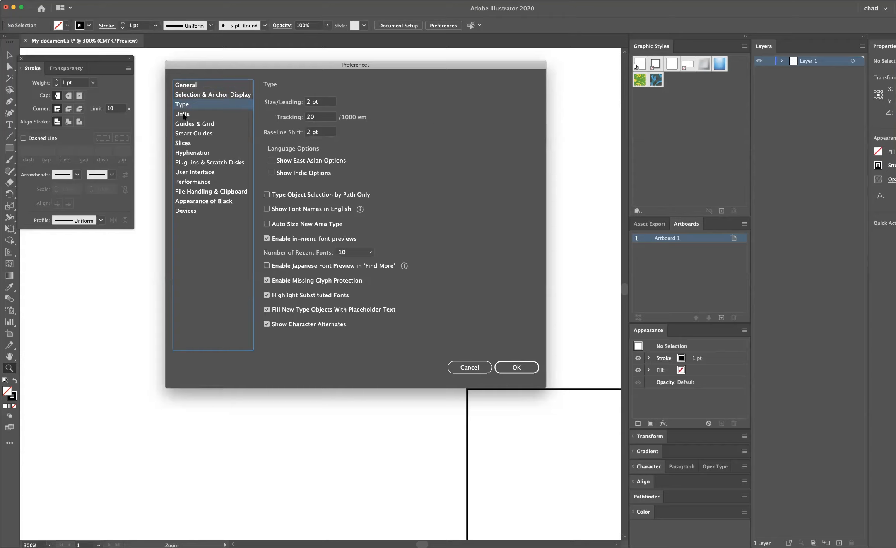
pyautogui.click(184, 115)
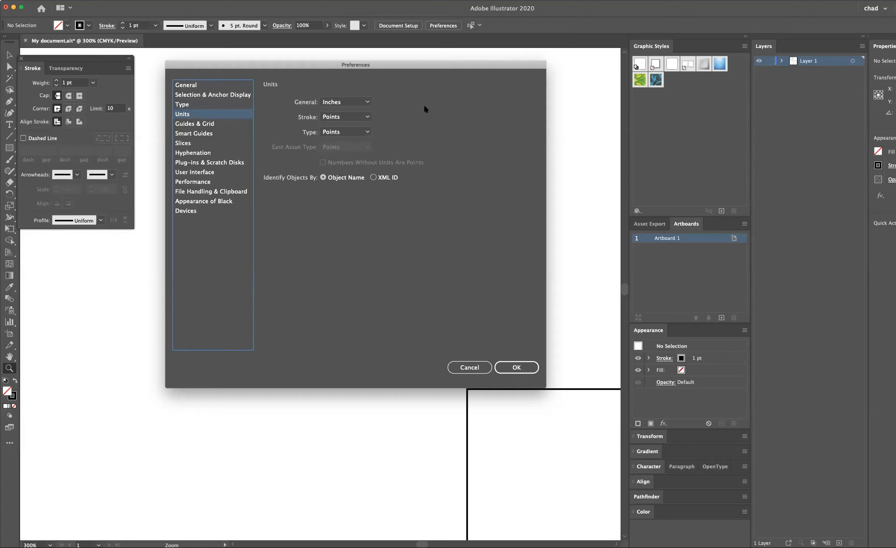
# Review the Guides & Grid, Smart Guides, User Interface and Performance preferences, and close the dialog without saving.
pyautogui.click(204, 125)
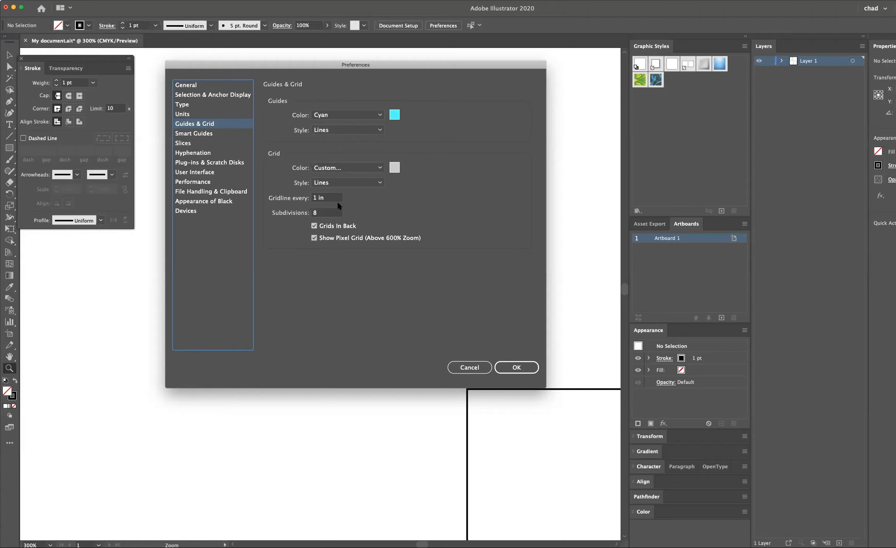
pyautogui.click(213, 131)
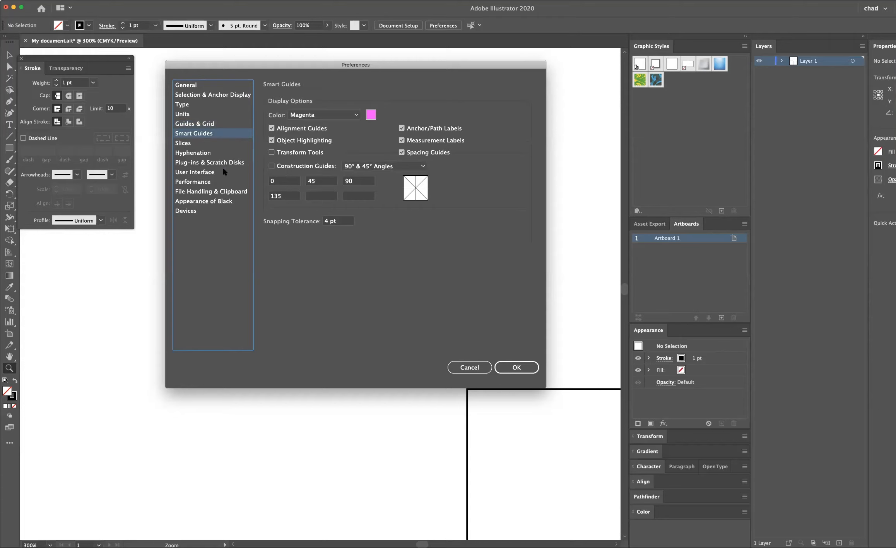
pyautogui.click(200, 174)
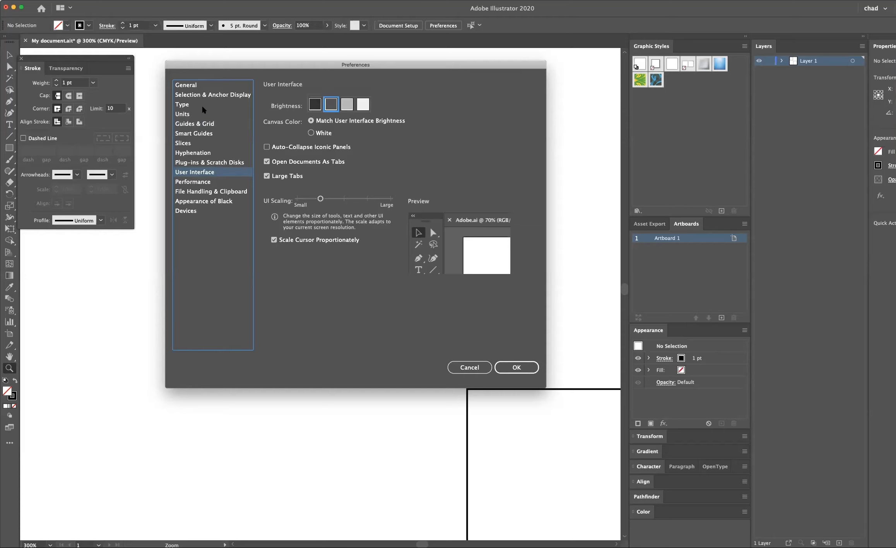
pyautogui.click(200, 181)
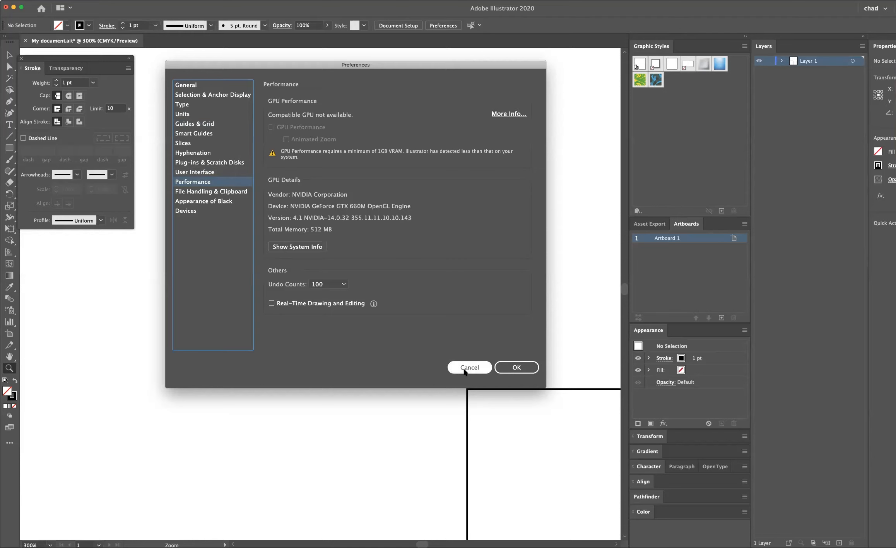
pyautogui.click(464, 368)
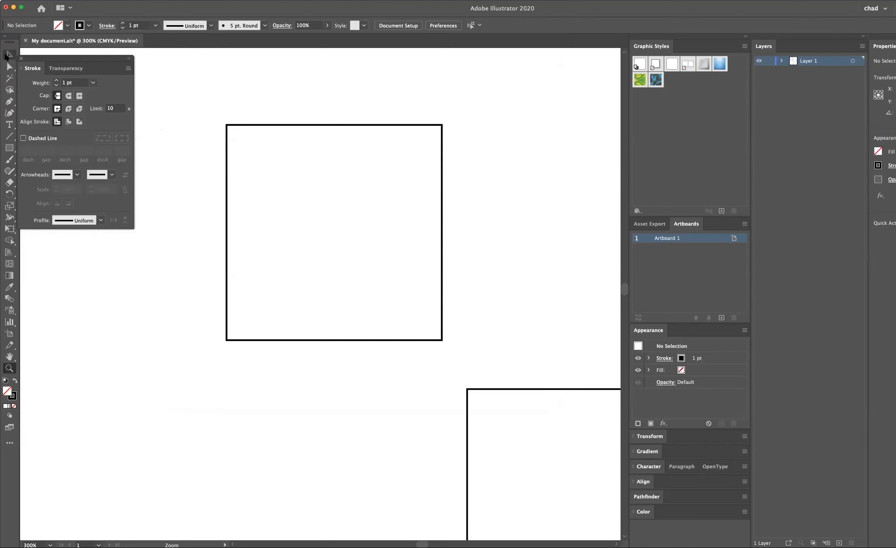
# Activate the Selection tool and shift the Stroke panel slightly away from the tools.
pyautogui.click(7, 55)
pyautogui.moveTo(74, 57)
pyautogui.mouseDown()
pyautogui.moveTo(102, 59)
pyautogui.moveTo(92, 59)
pyautogui.mouseUp()
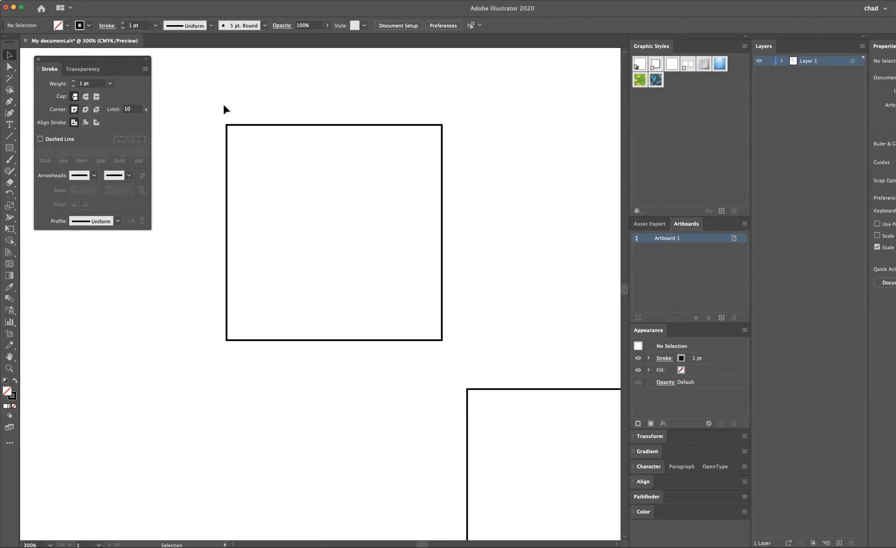
# Using Direct Selection, move the upper square's top-left anchor up and inward, and shift both upper anchors down and to the left.
pyautogui.click(9, 67)
pyautogui.click(29, 67)
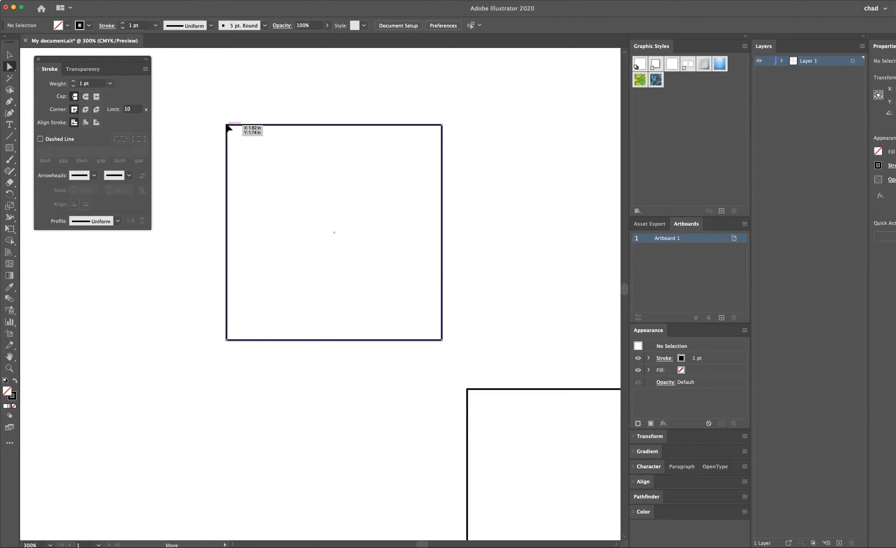
pyautogui.moveTo(227, 125); pyautogui.dragTo(335, 82)
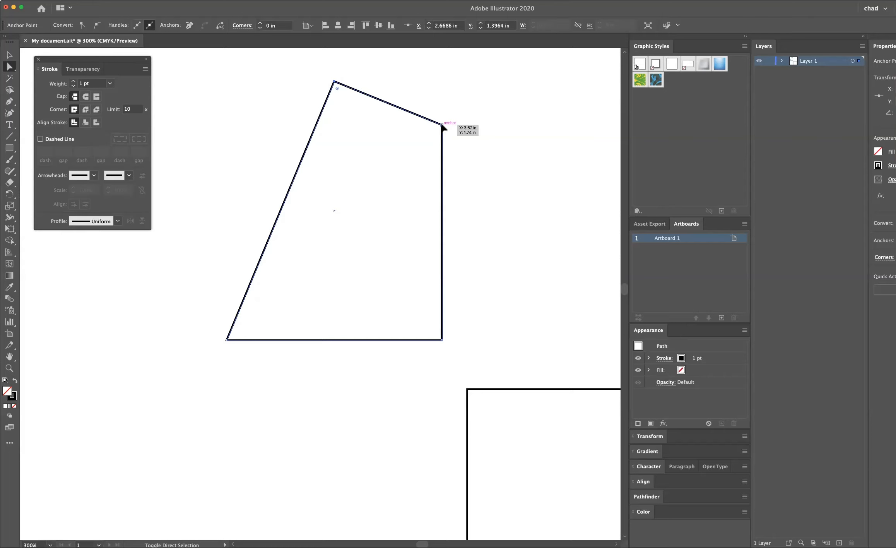
pyautogui.moveTo(442, 126); pyautogui.dragTo(377, 178)
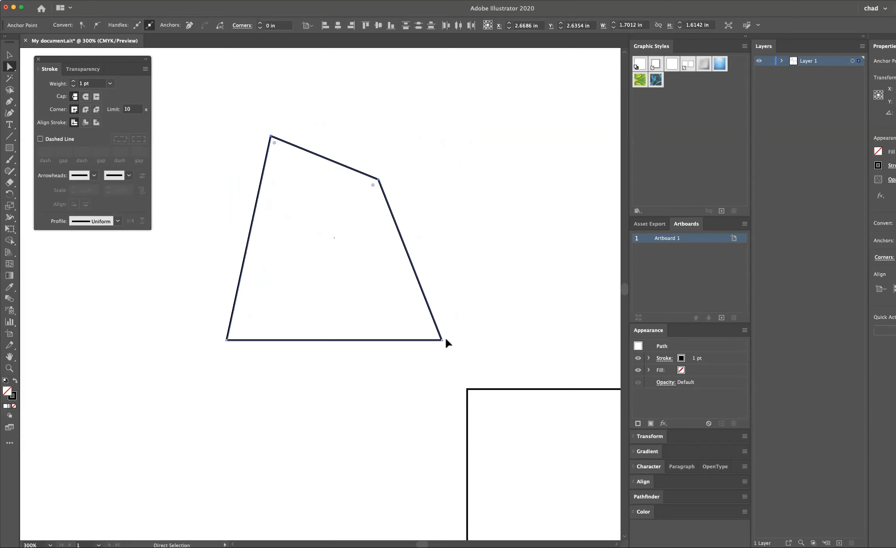
pyautogui.click(488, 290)
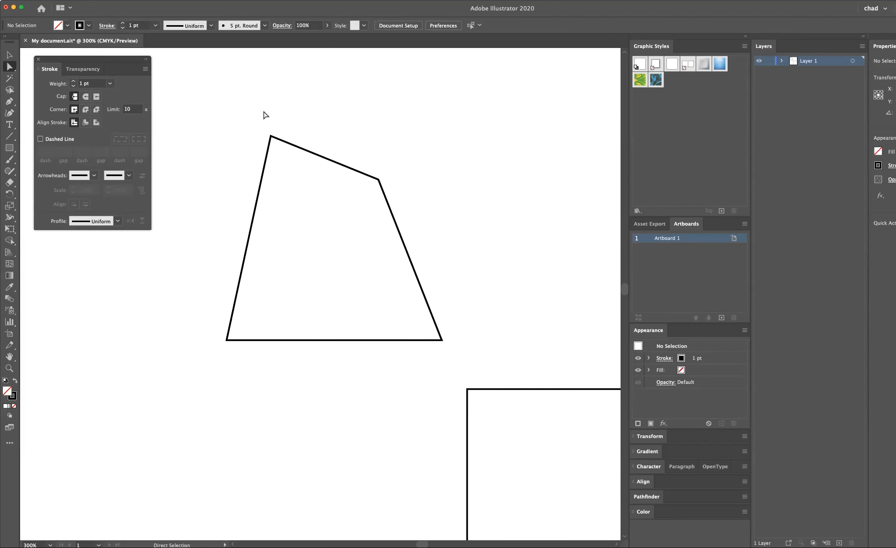
# Marquee-select the two upper anchor points of the reshaped quadrilateral together, and deselect them.
pyautogui.moveTo(249, 106); pyautogui.dragTo(396, 199)
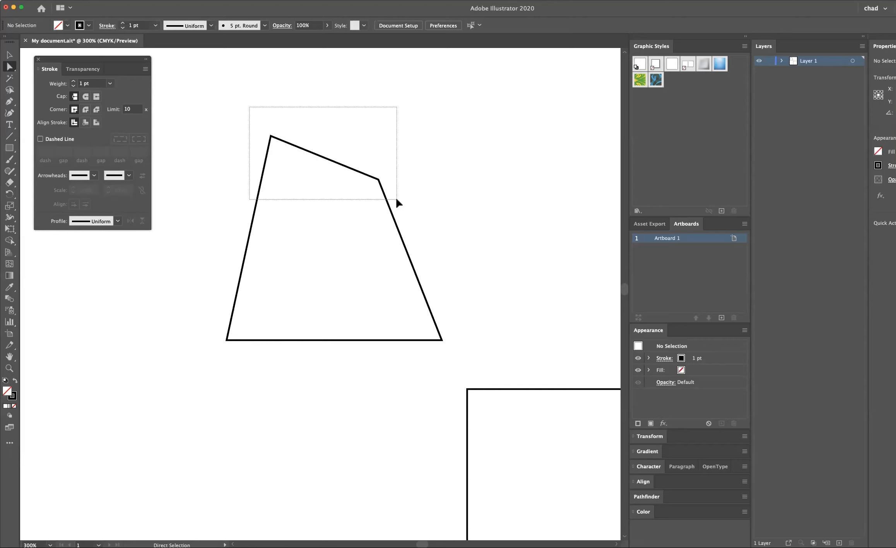
pyautogui.moveTo(396, 200); pyautogui.dragTo(396, 199)
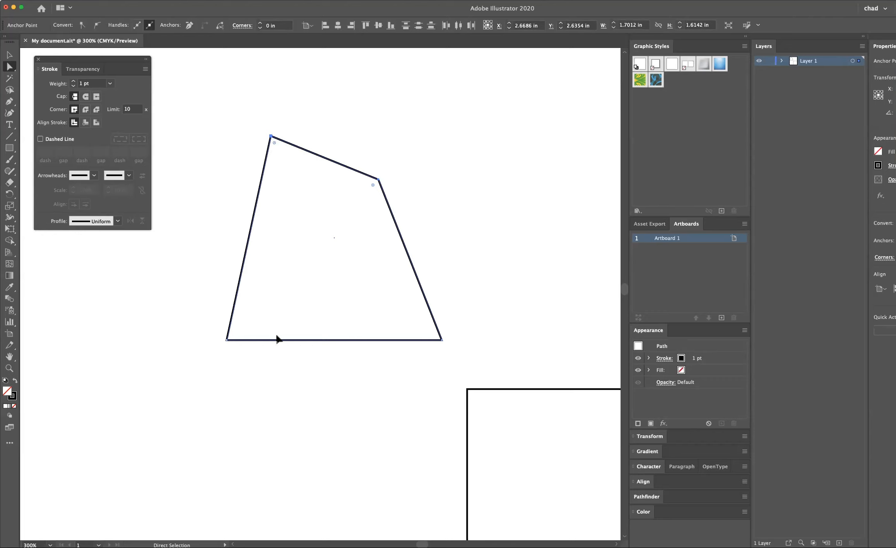
pyautogui.click(466, 174)
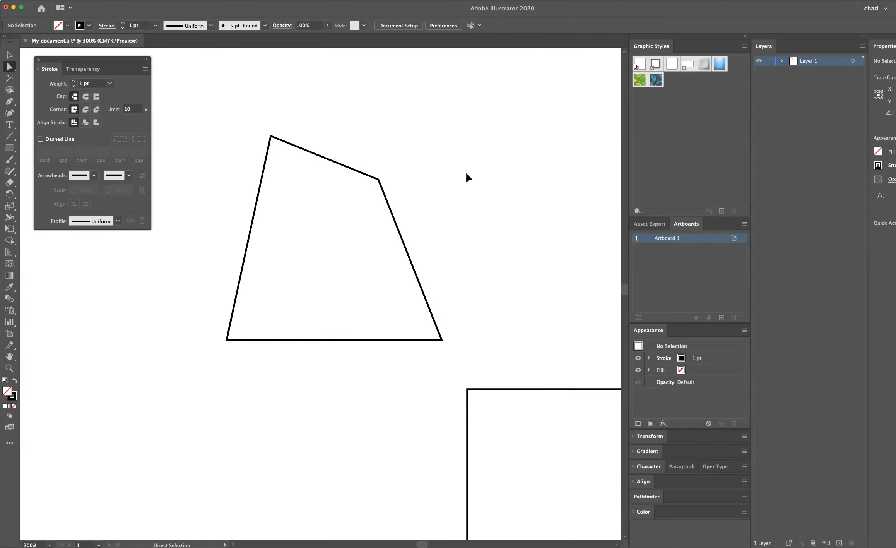
# Select both the reshaped quadrilateral and the lower rectangle with the Selection tool, and delete them.
pyautogui.press('z')
pyautogui.keyDown('alt'); pyautogui.click(457, 187); pyautogui.keyUp('alt')
pyautogui.keyDown('alt'); pyautogui.click(458, 187); pyautogui.keyUp('alt')
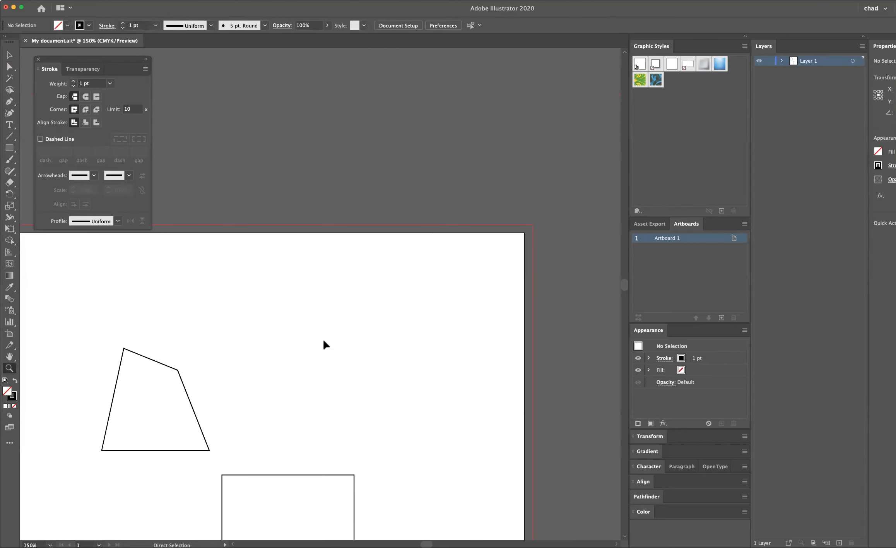
pyautogui.moveTo(323, 340); pyautogui.dragTo(450, 143)
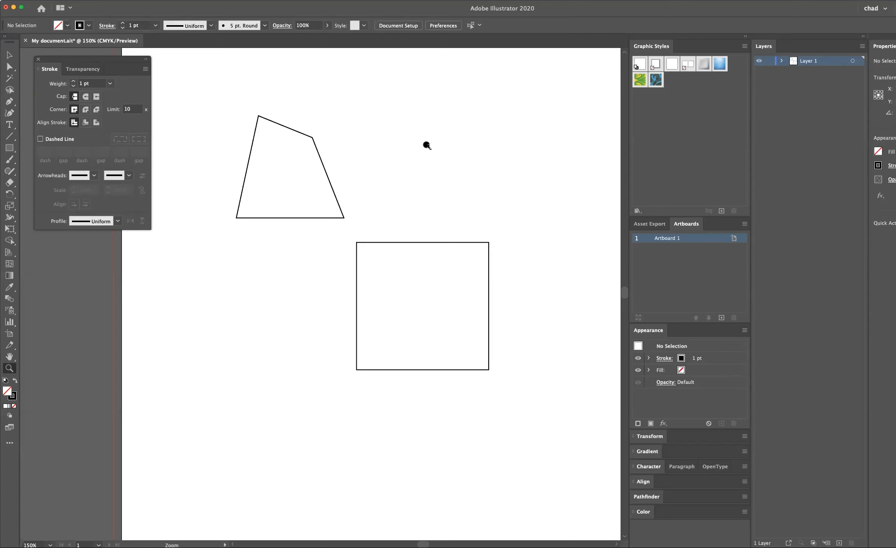
pyautogui.click(8, 55)
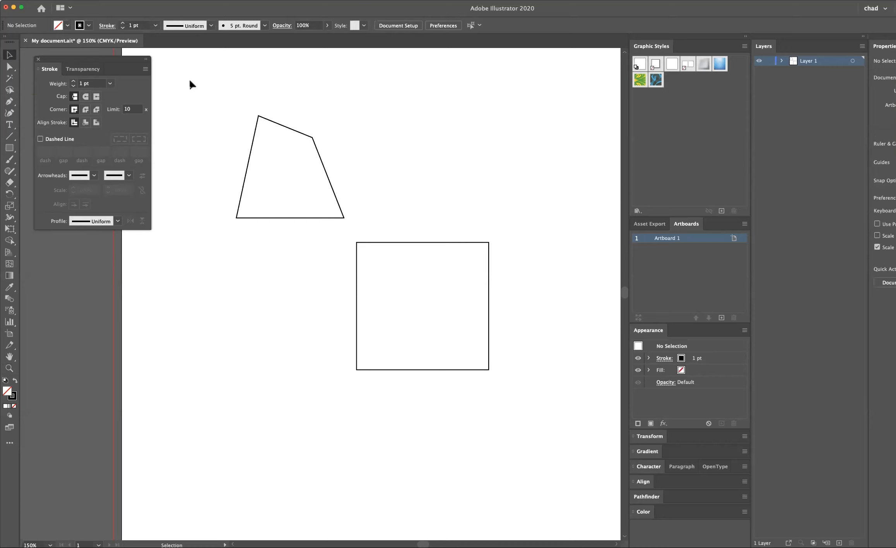
pyautogui.moveTo(240, 105); pyautogui.dragTo(435, 308)
pyautogui.press('Delete')
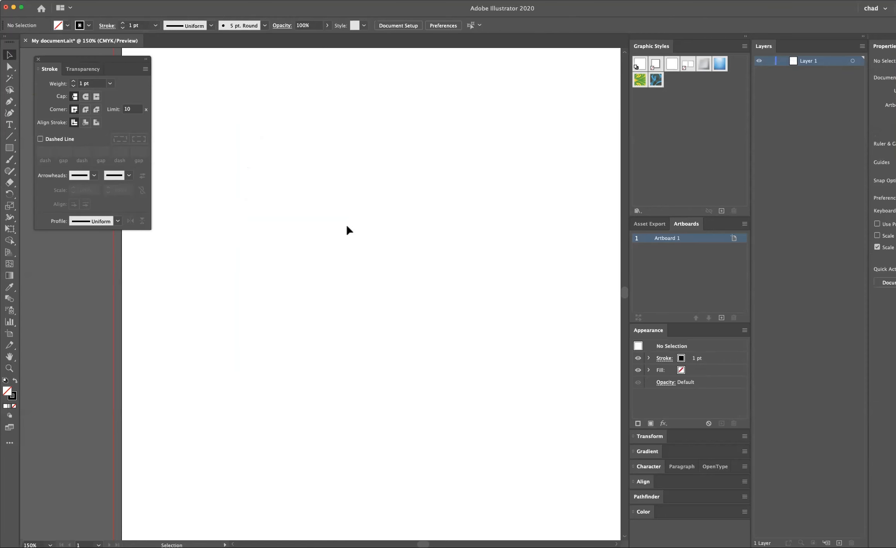
# Create a rectangle with an exact width of 3 in and height of 3 in, and delete it.
pyautogui.click(10, 147)
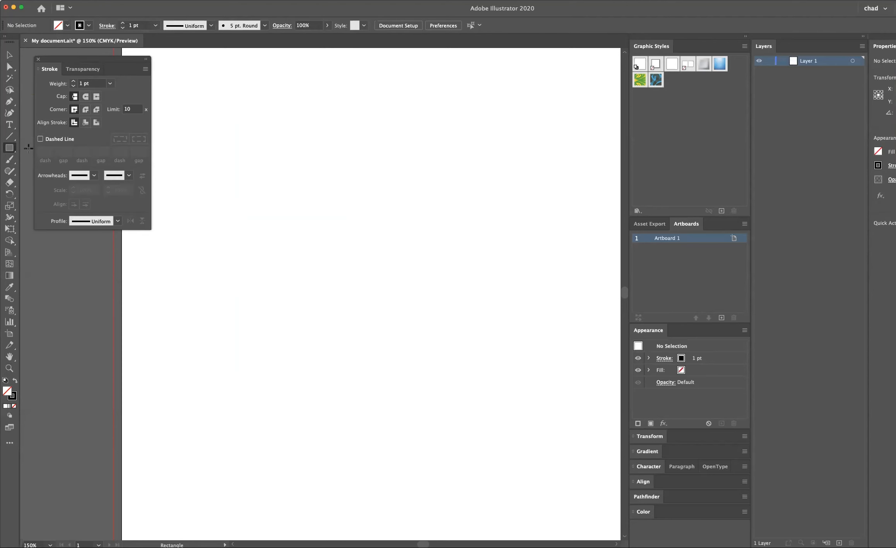
pyautogui.click(305, 155)
pyautogui.moveTo(490, 233); pyautogui.dragTo(280, 111)
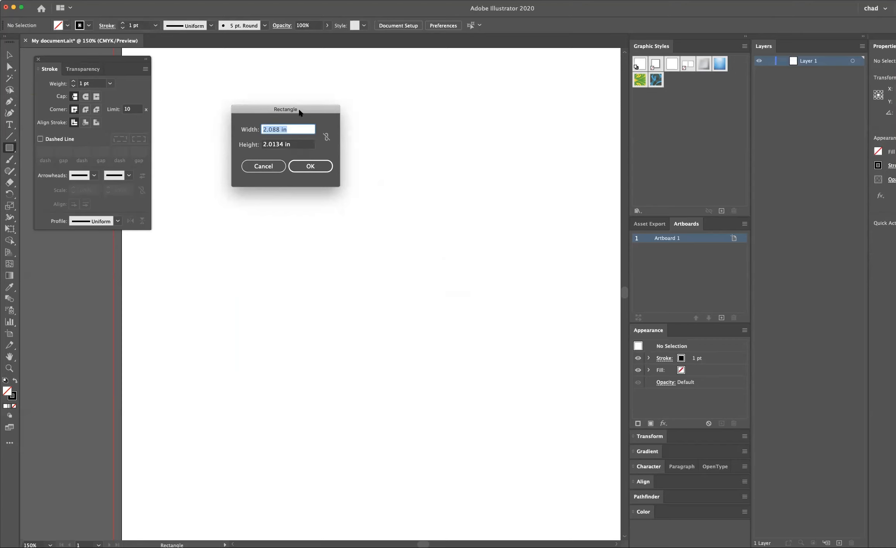
pyautogui.moveTo(300, 110); pyautogui.dragTo(325, 126)
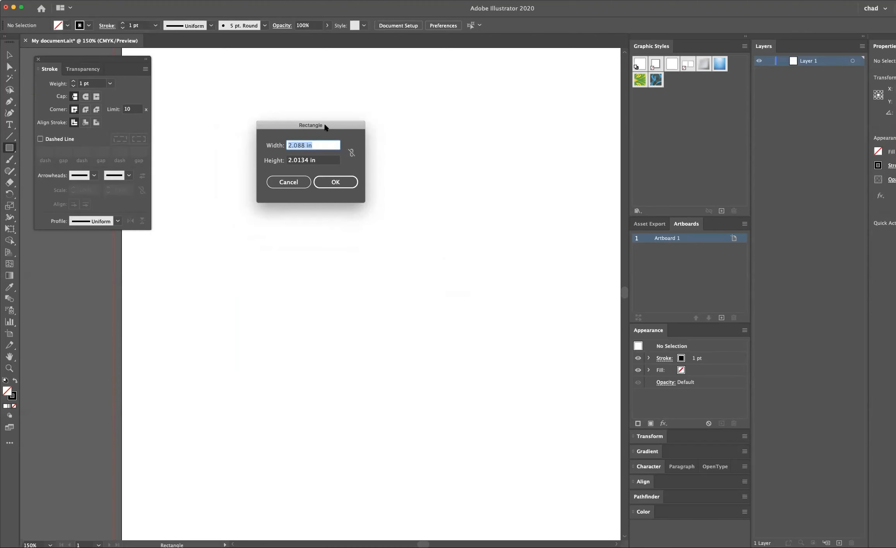
pyautogui.write('3 in')
pyautogui.press('Tab')
pyautogui.write('3 in')
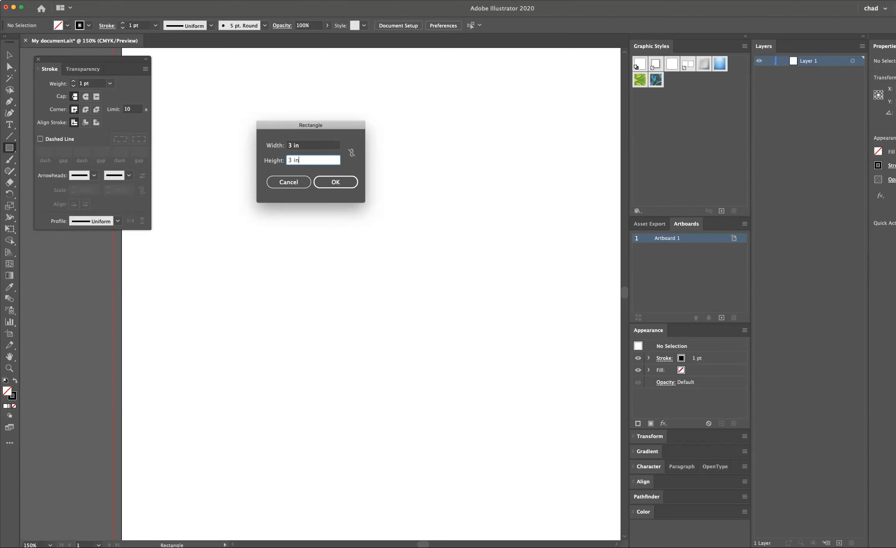
pyautogui.moveTo(325, 125); pyautogui.dragTo(323, 122)
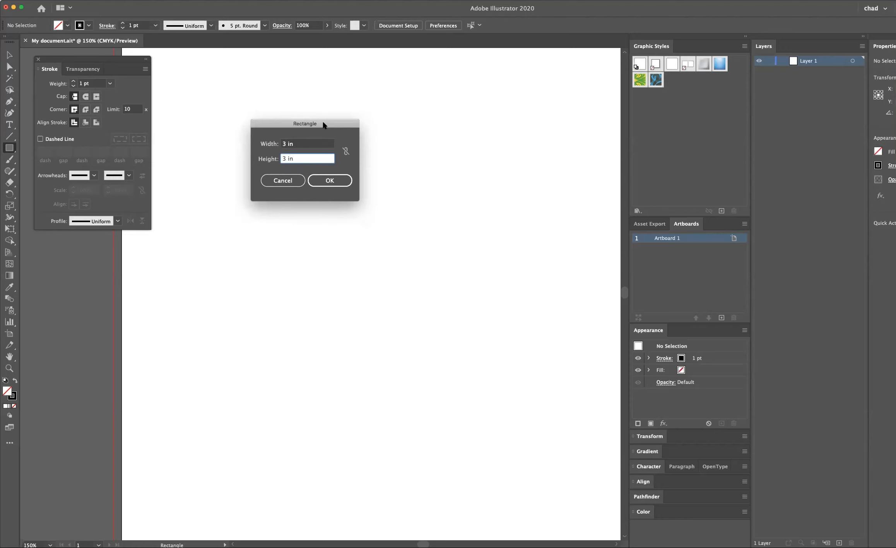
pyautogui.click(329, 180)
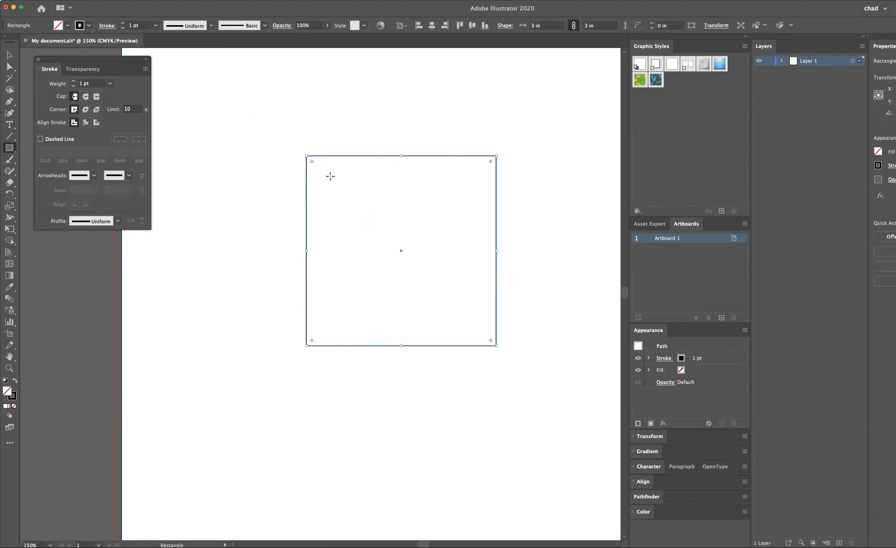
pyautogui.click(10, 55)
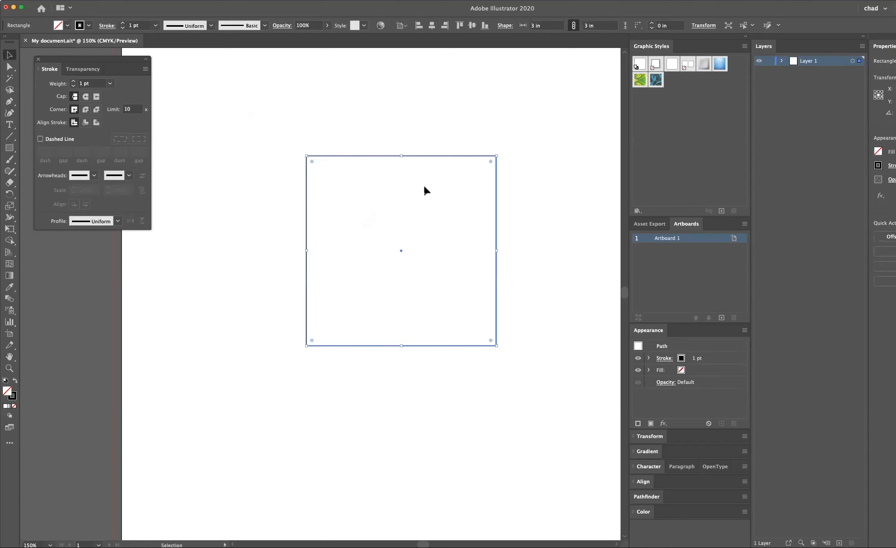
pyautogui.press('Delete')
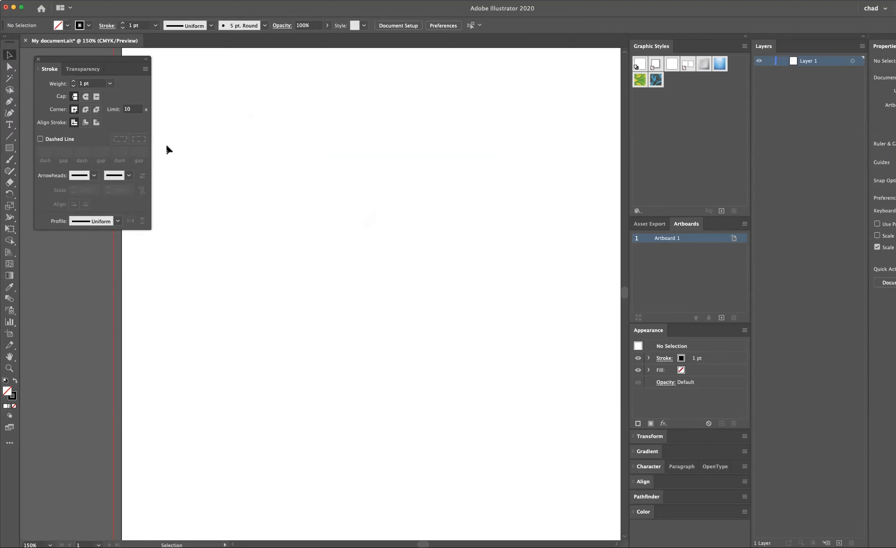
# Draw a perfect circle about 2.49 in in diameter in the middle of the visible artboard with the Ellipse tool.
pyautogui.moveTo(10, 147); pyautogui.dragTo(43, 171)
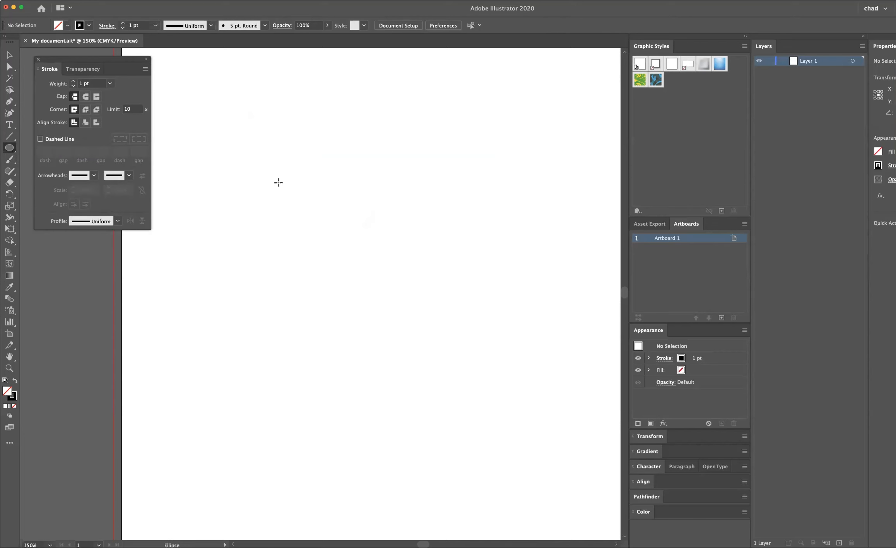
pyautogui.moveTo(280, 165); pyautogui.dragTo(360, 242)
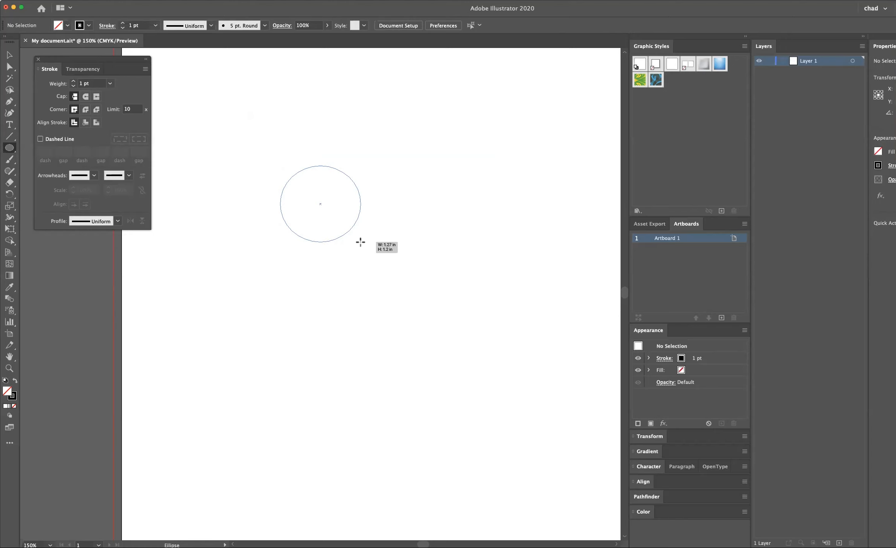
pyautogui.moveTo(360, 242); pyautogui.dragTo(345, 231)
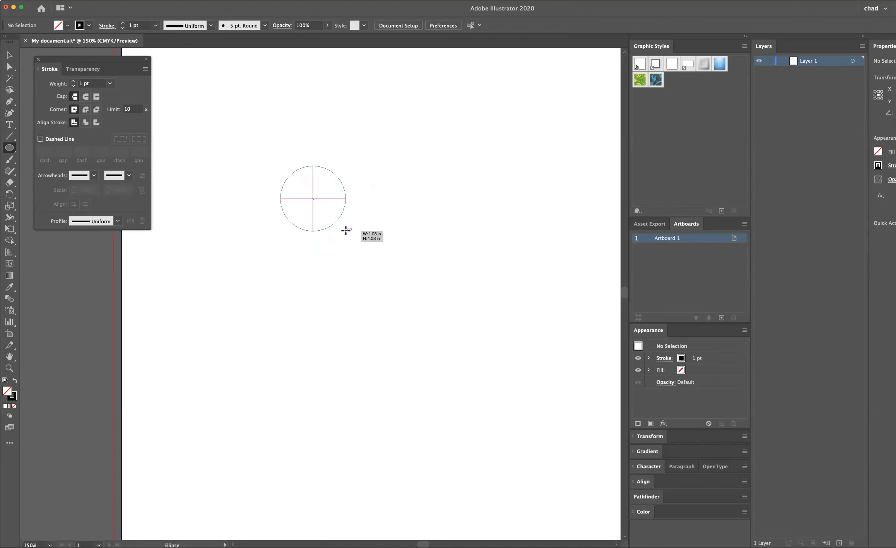
pyautogui.moveTo(345, 231)
pyautogui.mouseDown()
pyautogui.moveTo(368, 260)
pyautogui.moveTo(349, 234)
pyautogui.mouseUp()
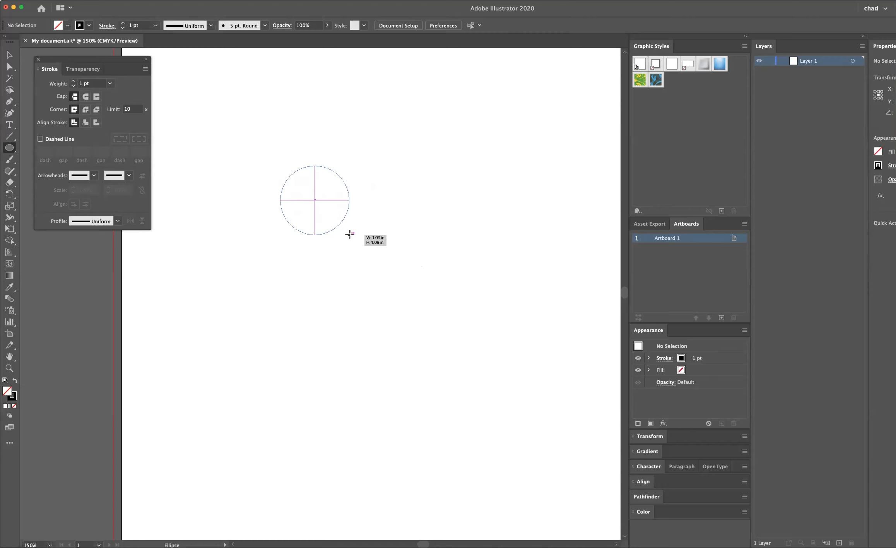
pyautogui.moveTo(349, 234); pyautogui.dragTo(363, 250)
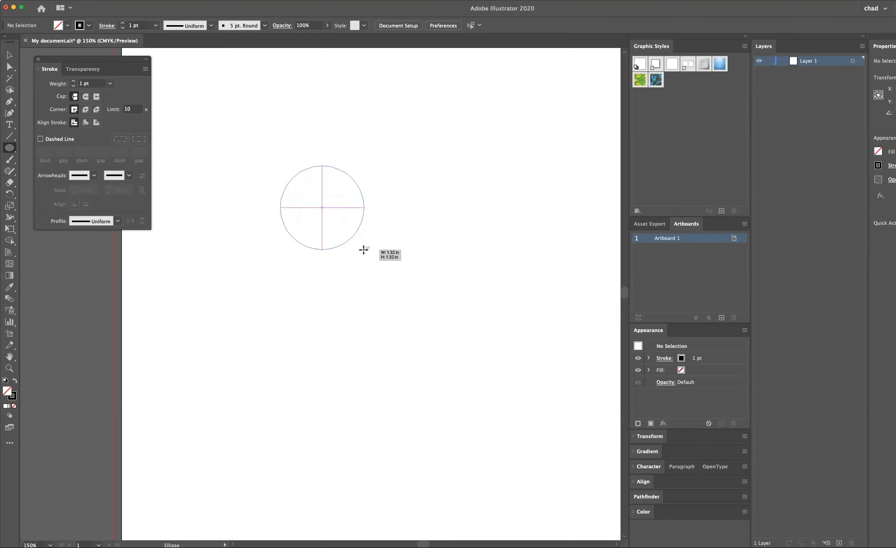
pyautogui.moveTo(363, 249); pyautogui.dragTo(426, 323)
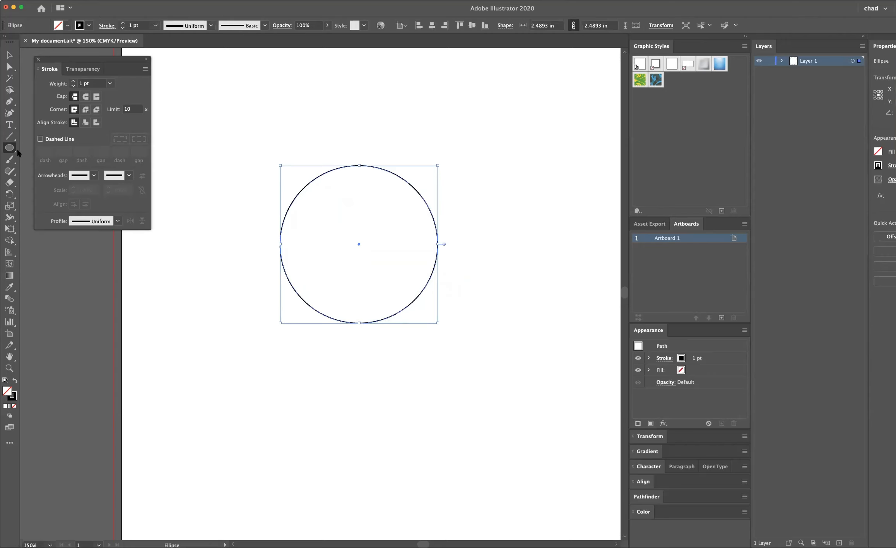
# Draw a square about 1.11 in wide just above the circle with the Rectangle tool.
pyautogui.moveTo(10, 148); pyautogui.dragTo(58, 148)
pyautogui.moveTo(369, 74); pyautogui.dragTo(440, 130)
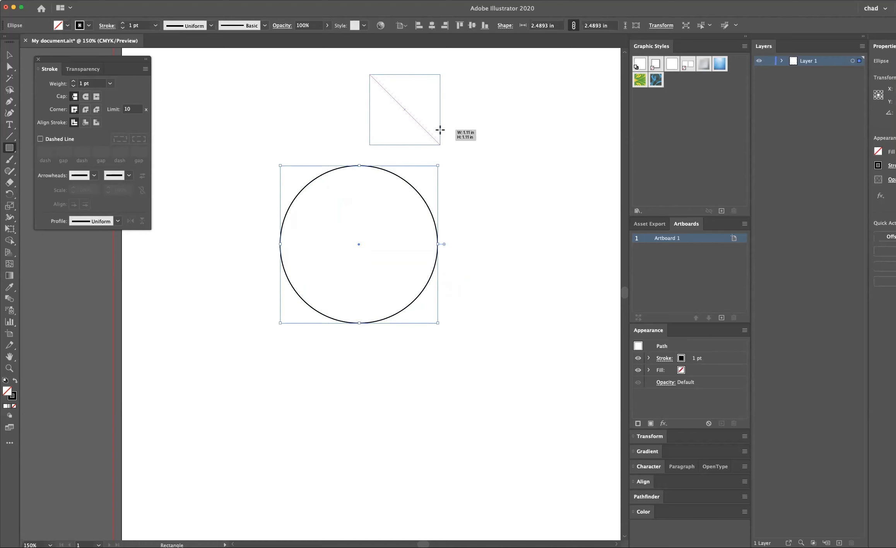
pyautogui.moveTo(439, 130); pyautogui.dragTo(440, 130)
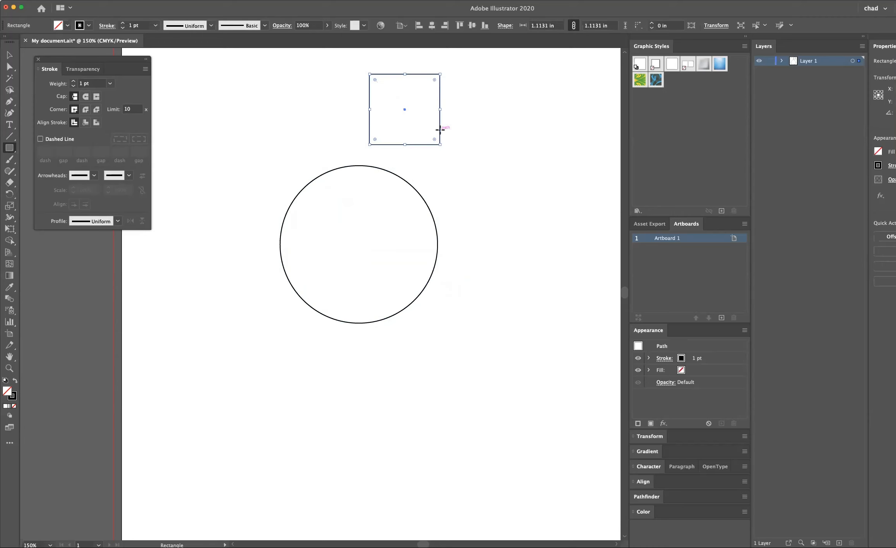
# Move the small square so its bottom edge aligns with the circle's top and its right edge with the circle's left extent.
pyautogui.click(10, 55)
pyautogui.click(295, 93)
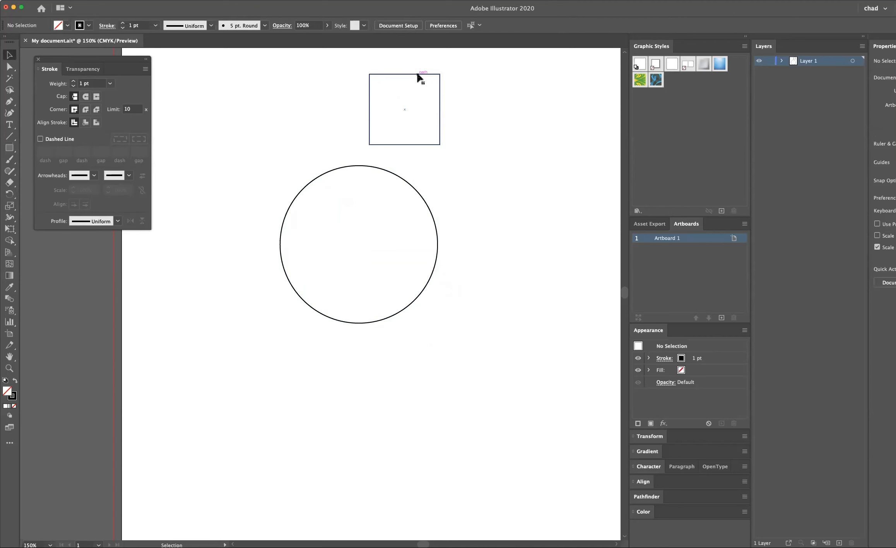
pyautogui.moveTo(424, 77); pyautogui.dragTo(294, 98)
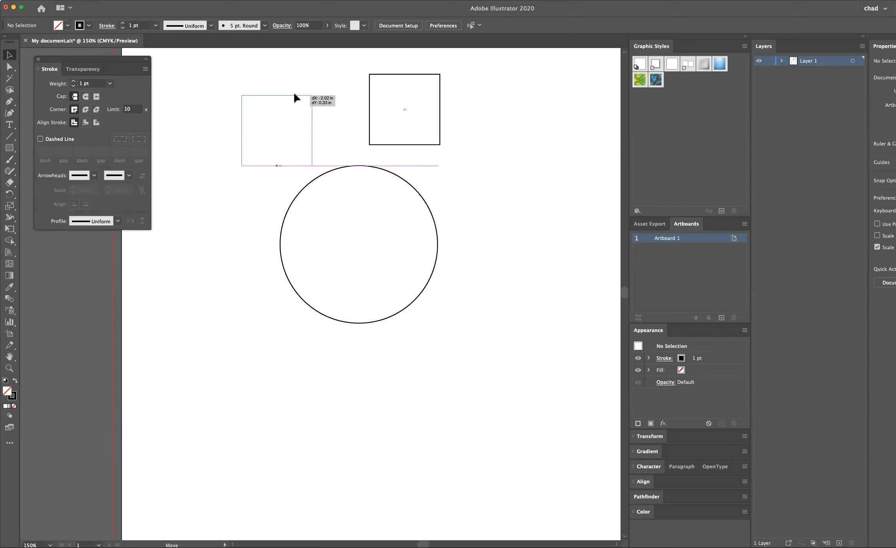
pyautogui.moveTo(294, 95); pyautogui.dragTo(263, 99)
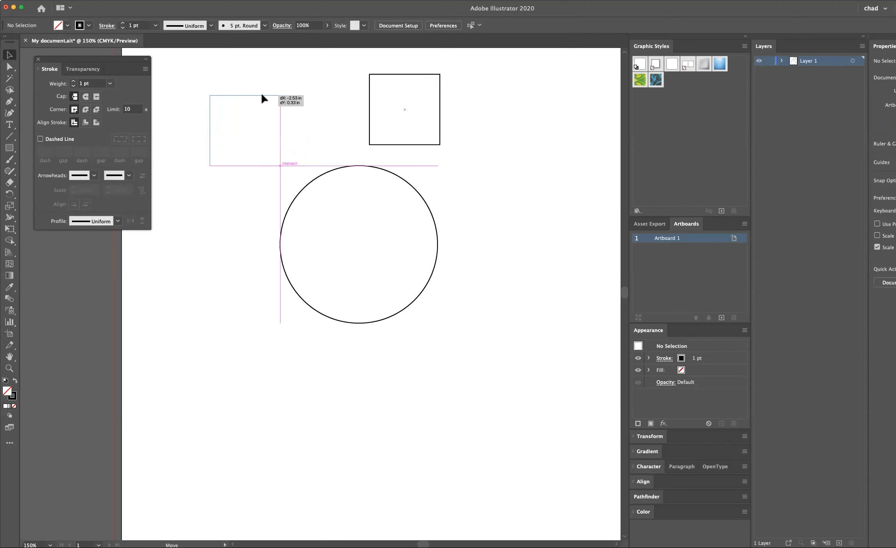
pyautogui.moveTo(262, 94); pyautogui.dragTo(262, 94)
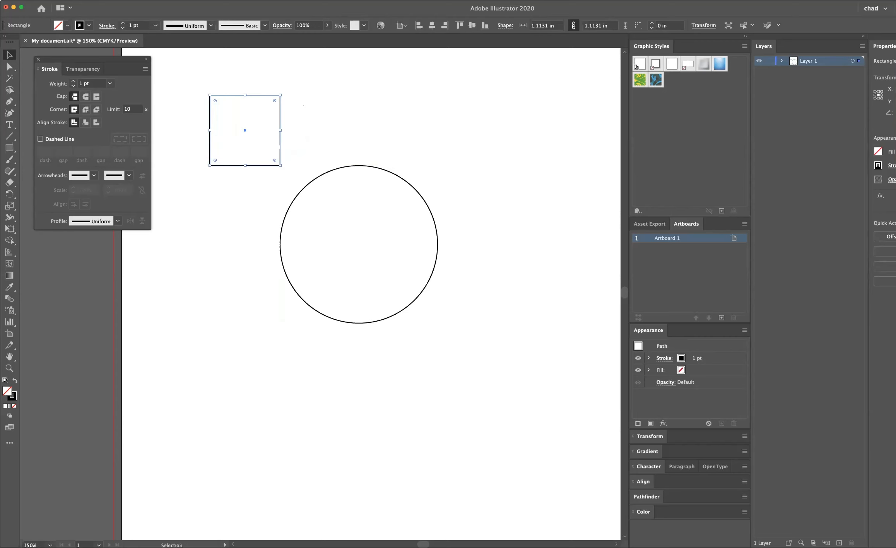
# Check whether the Smart Guides and Snap to Point view options are enabled, leaving both settings as they are.
pyautogui.click(180, 0)
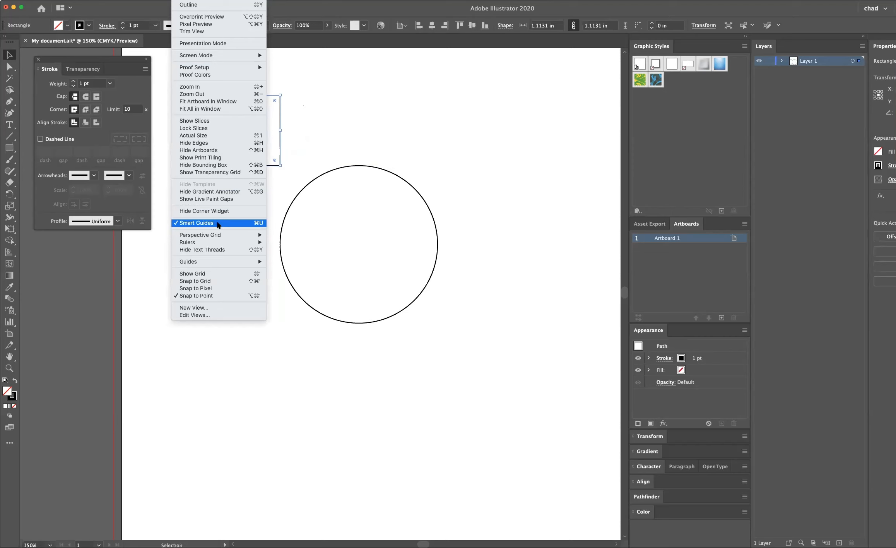
pyautogui.click(381, 96)
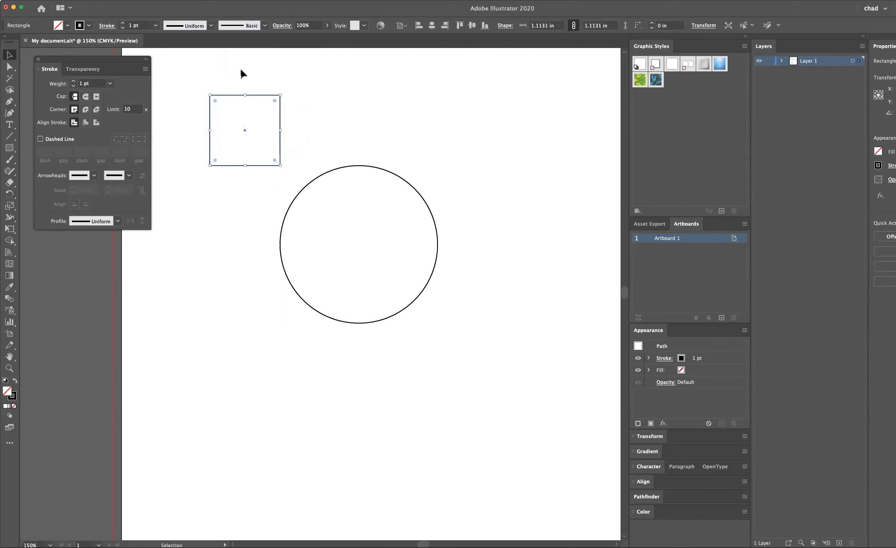
pyautogui.click(179, 1)
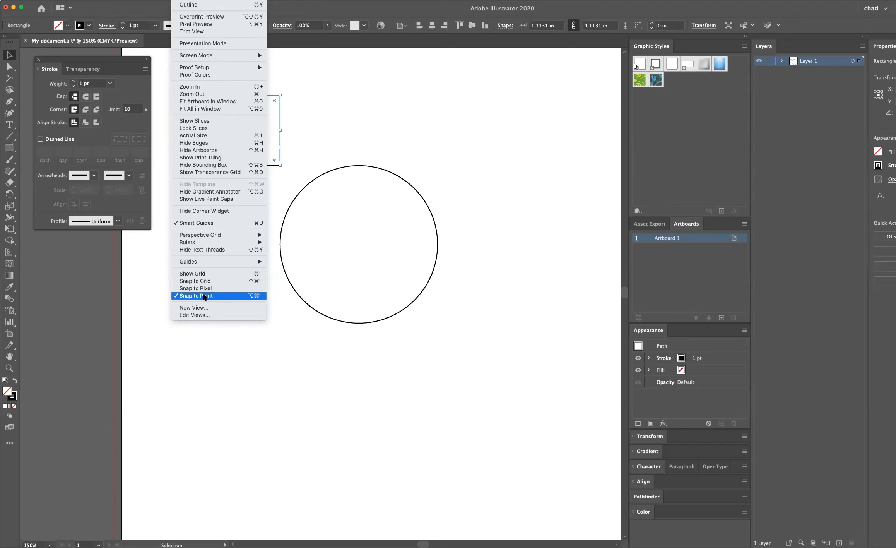
pyautogui.click(304, 130)
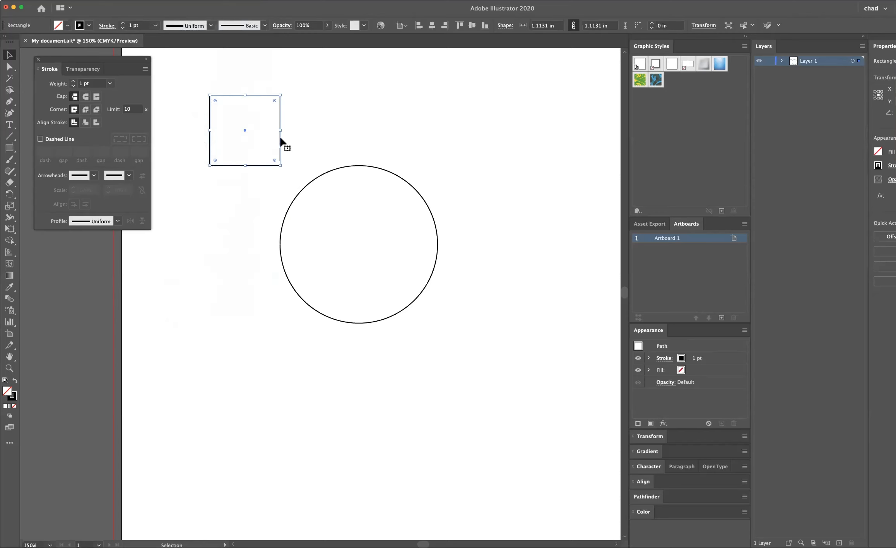
# Move the square diagonally toward the circle's upper-left arc and turn off Snap to Point.
pyautogui.moveTo(280, 139); pyautogui.dragTo(315, 149)
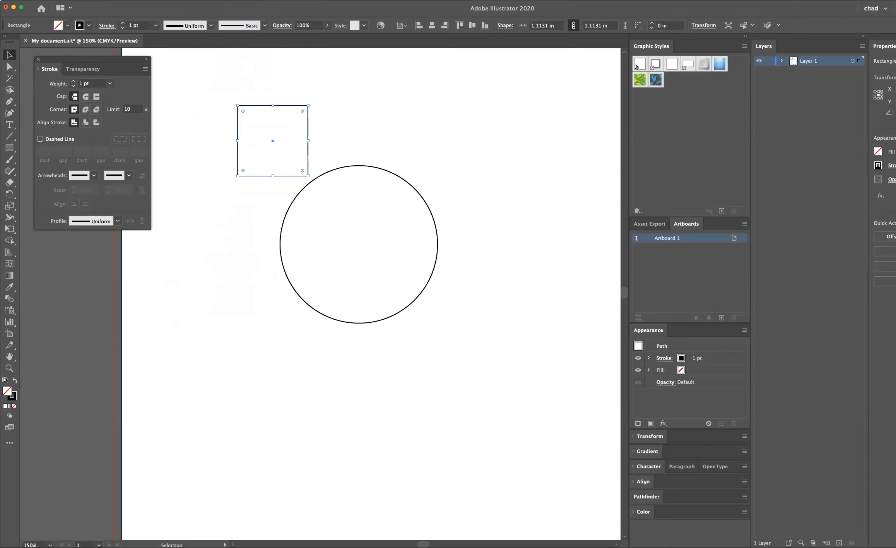
pyautogui.click(210, 5)
pyautogui.press('Left')
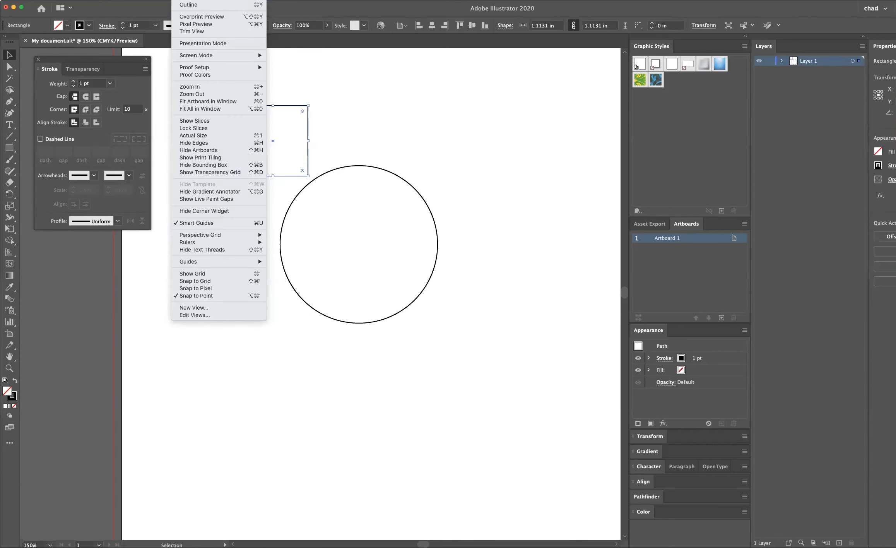
pyautogui.click(190, 295)
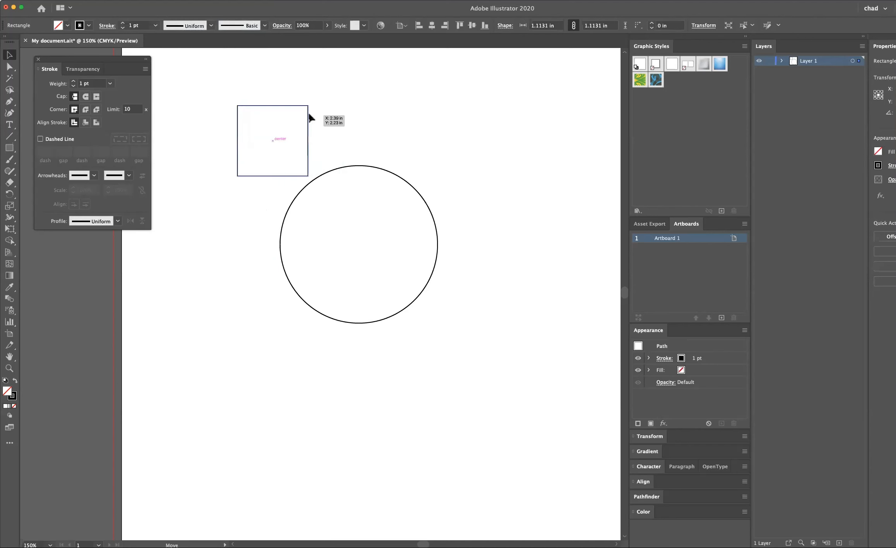
# Move the square to just above the circle's top, turn Snap to Point back on and deselect everything.
pyautogui.moveTo(309, 114); pyautogui.dragTo(383, 88)
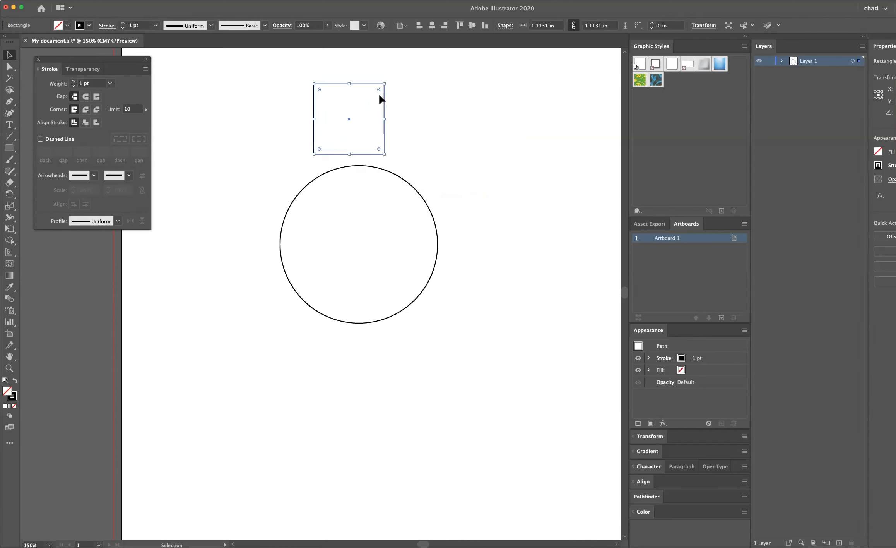
pyautogui.click(179, 0)
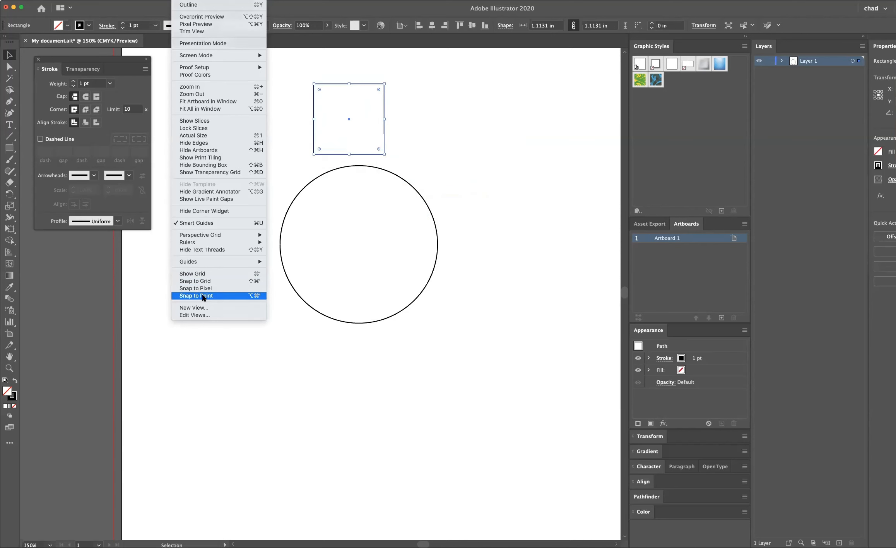
pyautogui.click(203, 296)
pyautogui.click(270, 129)
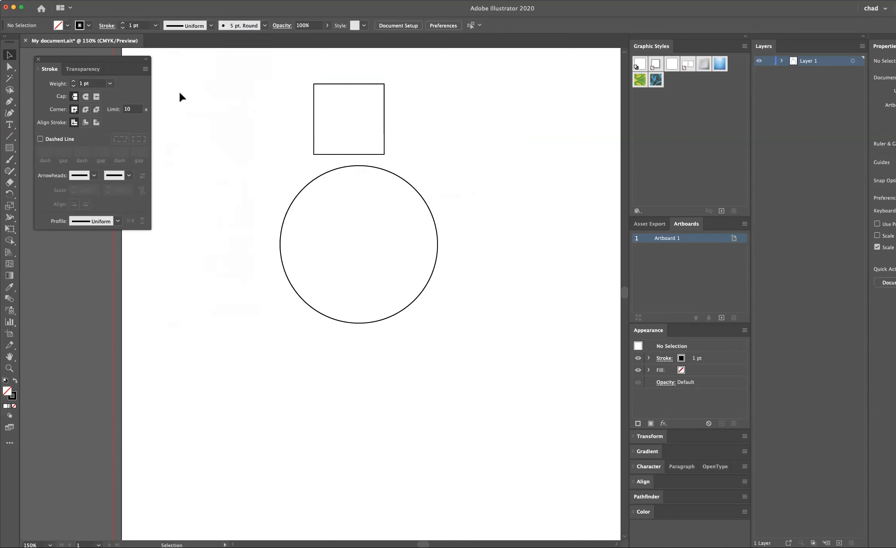
# Delete the square's two upper anchor points with the Direct Selection tool and undo the deletion.
pyautogui.click(10, 67)
pyautogui.moveTo(291, 70); pyautogui.dragTo(413, 102)
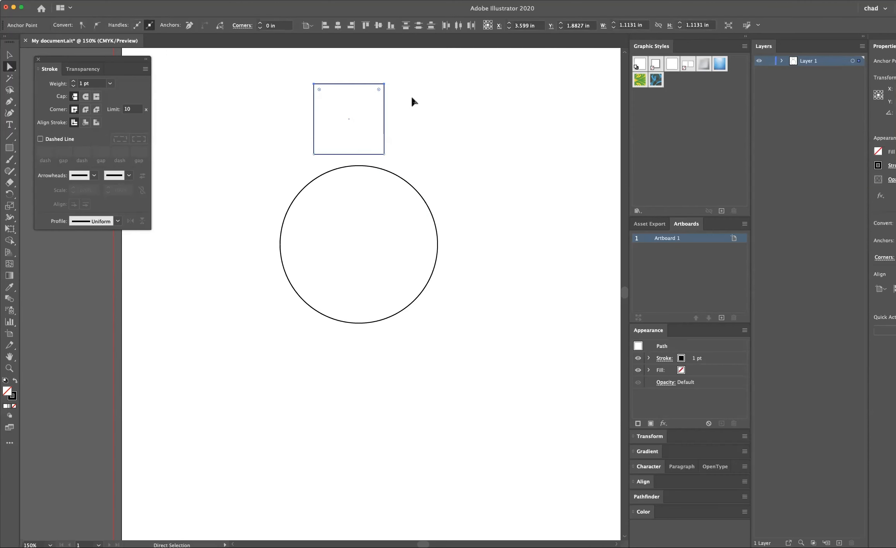
pyautogui.press('Delete')
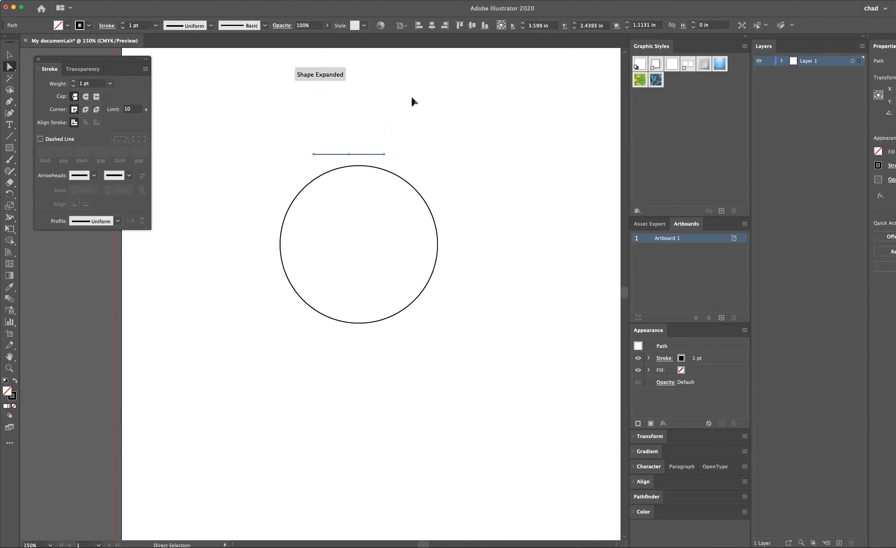
pyautogui.press('super+z')
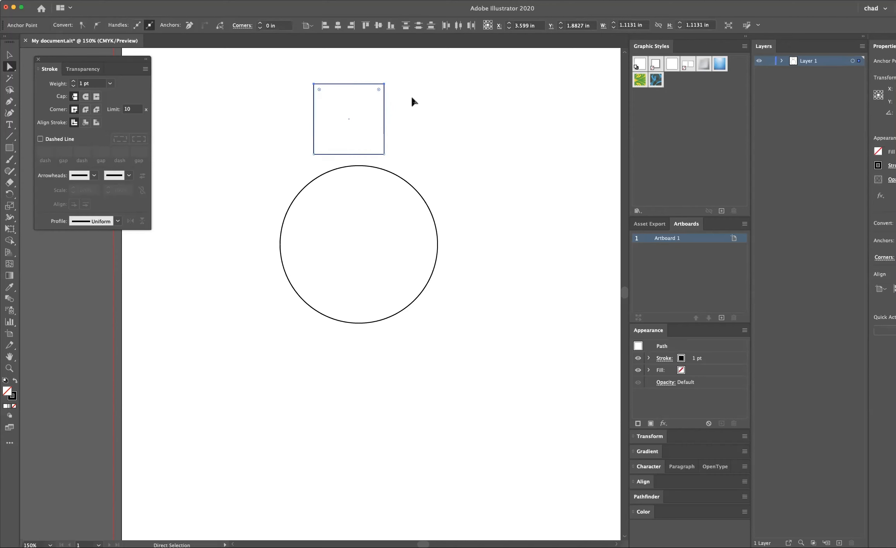
pyautogui.click(413, 99)
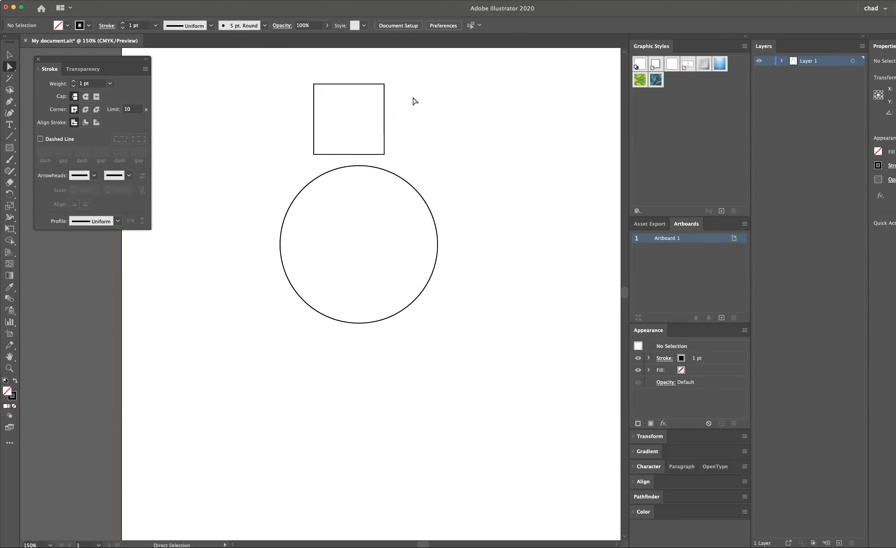
# Select only the square's two upper anchor points and delete them.
pyautogui.moveTo(292, 70); pyautogui.dragTo(398, 100)
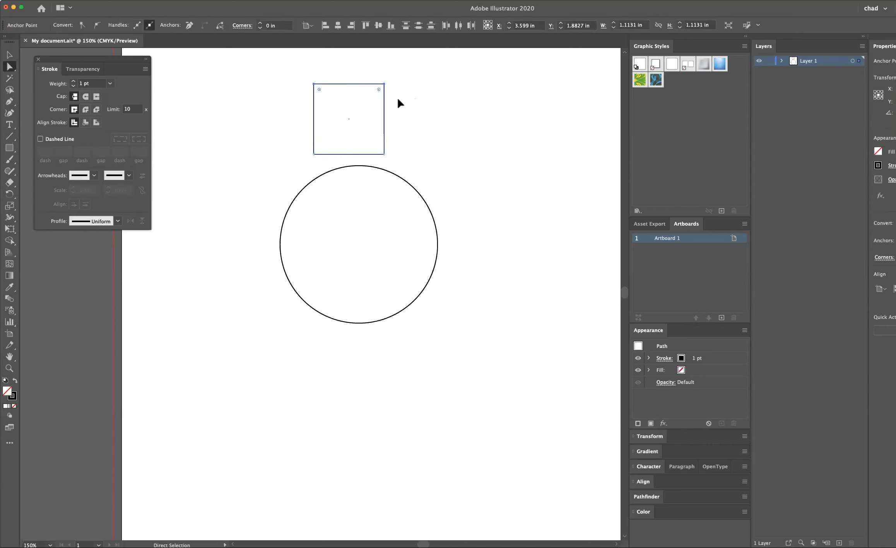
pyautogui.press('Delete')
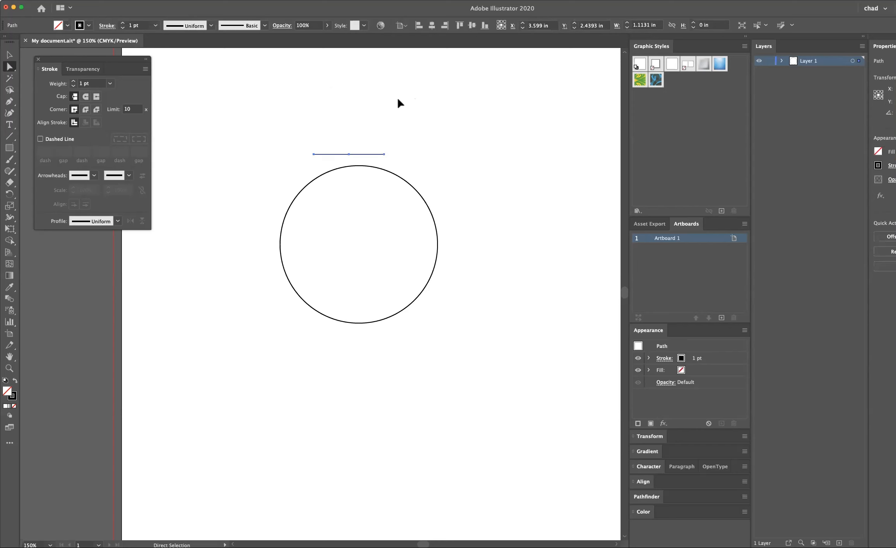
# Select the leftover horizontal line and the circle with the Selection tool and delete both.
pyautogui.click(10, 55)
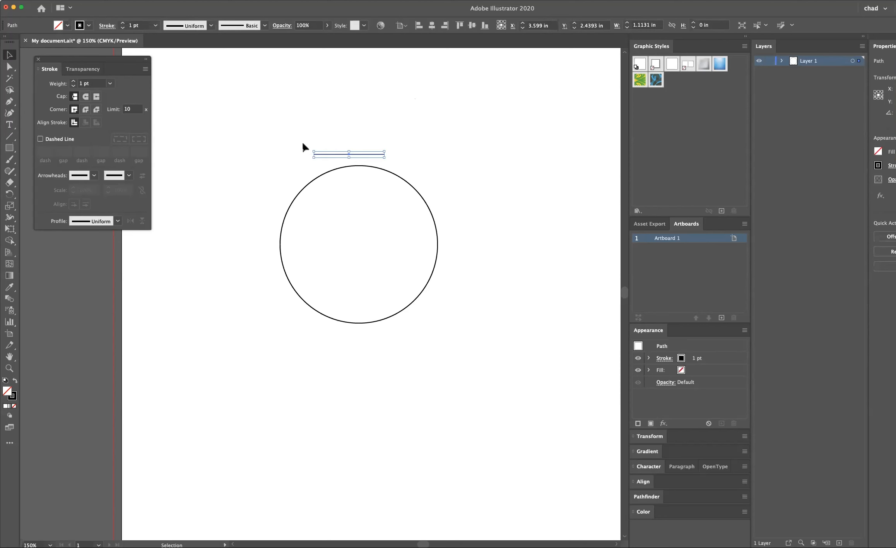
pyautogui.press('Delete')
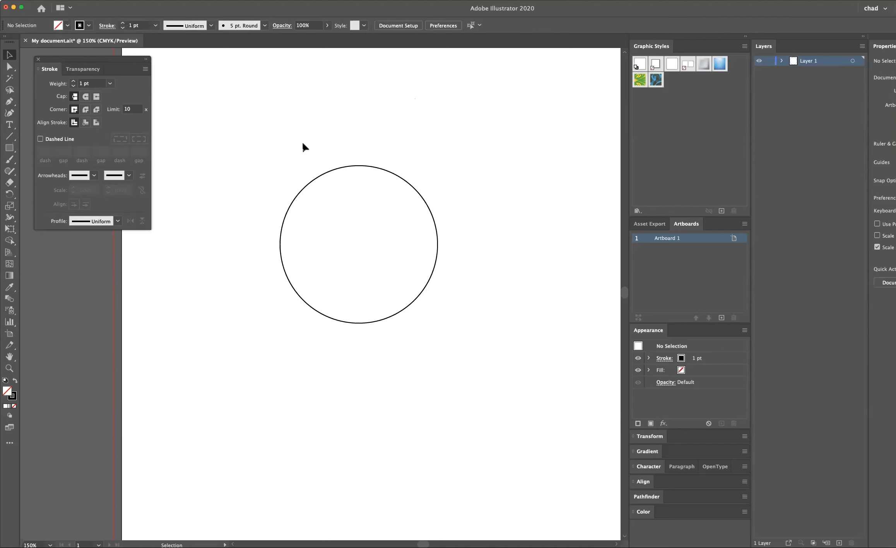
pyautogui.press('super+z')
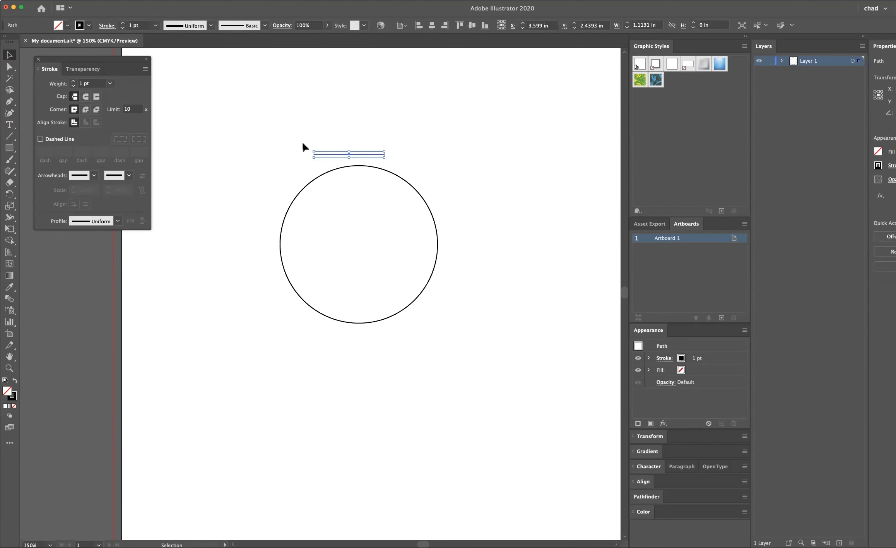
pyautogui.click(302, 147)
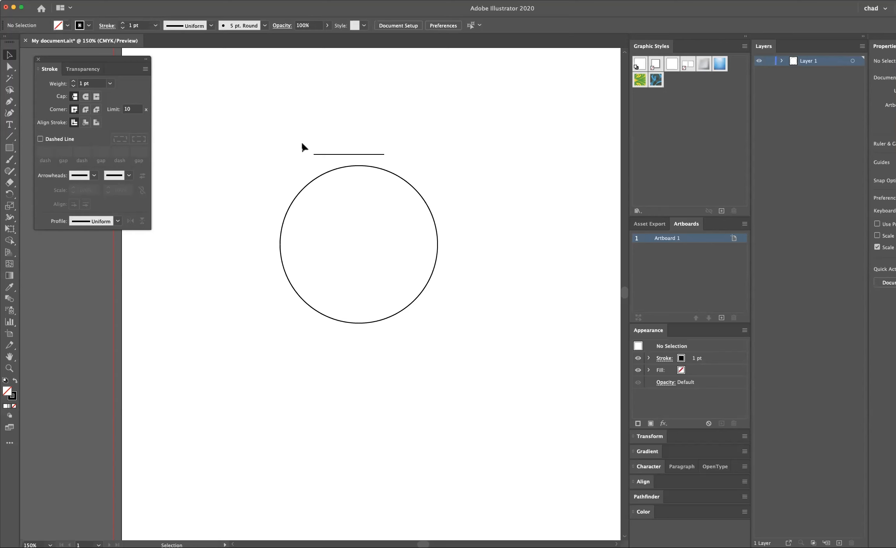
pyautogui.moveTo(305, 141); pyautogui.dragTo(356, 194)
pyautogui.press('Delete')
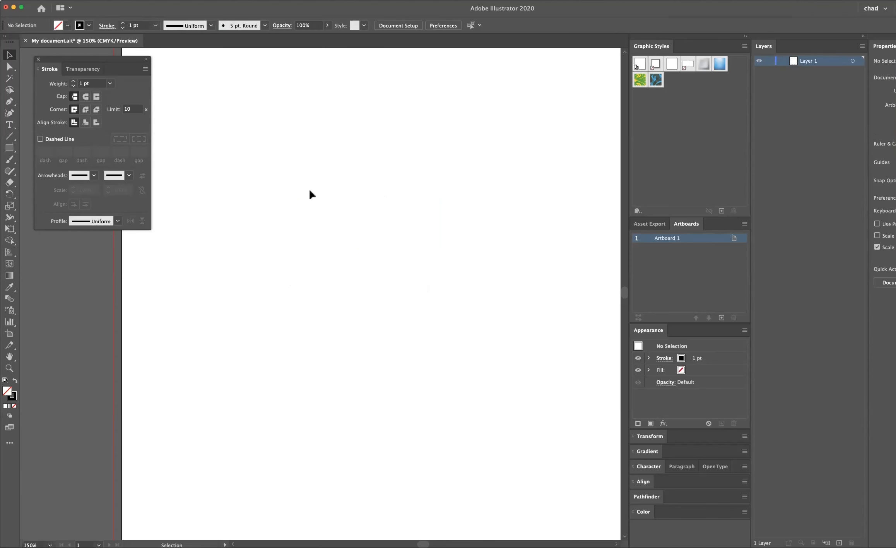
# Draw a rounded rectangle about 1.93 in wide and 0.95 in high on the empty artboard and delete it.
pyautogui.moveTo(9, 148); pyautogui.dragTo(61, 161)
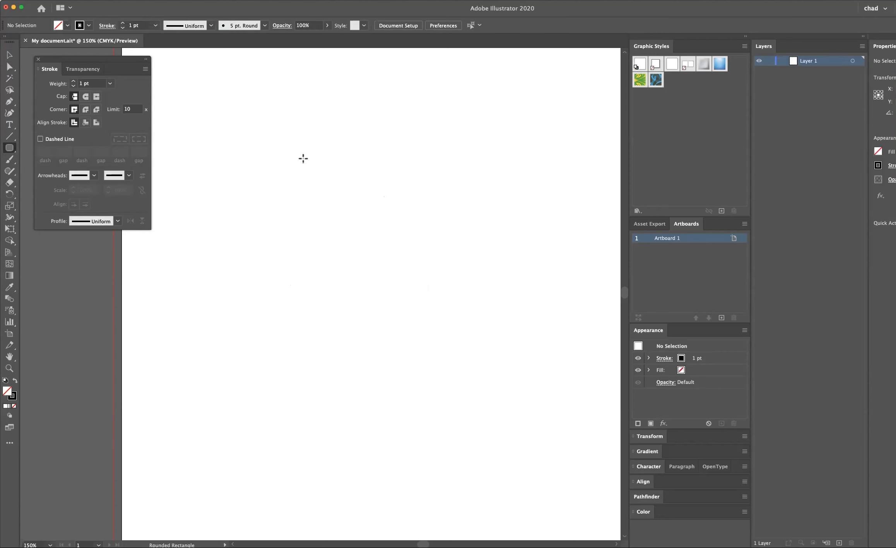
pyautogui.moveTo(280, 135)
pyautogui.mouseDown()
pyautogui.moveTo(403, 232)
pyautogui.moveTo(403, 250)
pyautogui.moveTo(406, 178)
pyautogui.moveTo(392, 224)
pyautogui.moveTo(420, 186)
pyautogui.moveTo(439, 210)
pyautogui.moveTo(402, 194)
pyautogui.mouseUp()
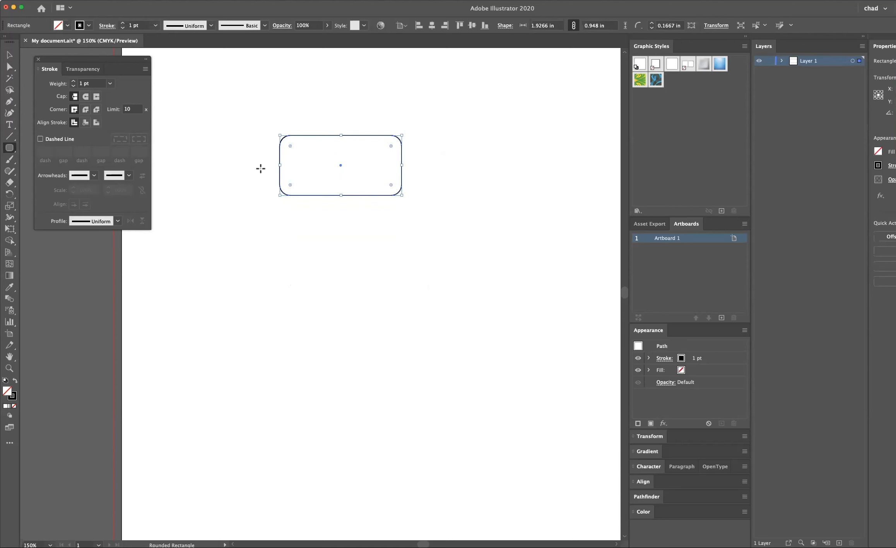
pyautogui.click(9, 55)
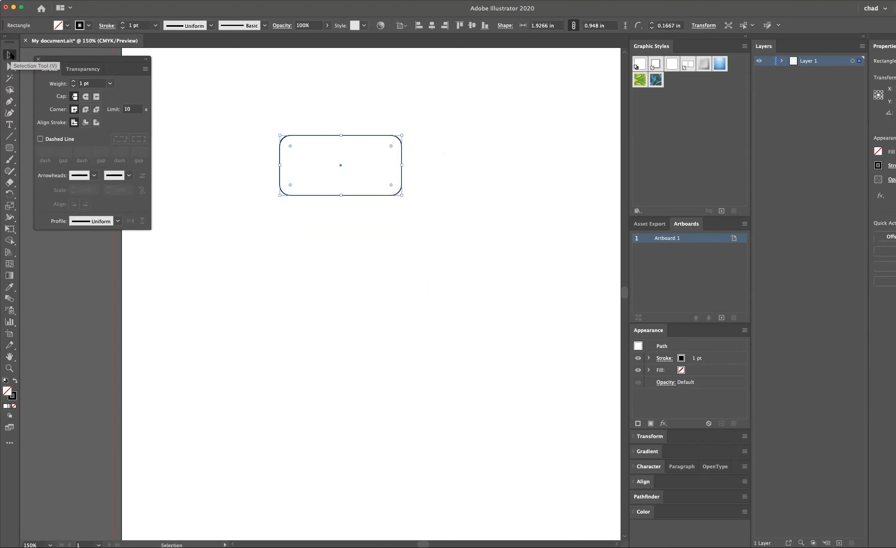
pyautogui.press('Delete')
# Draw another rounded rectangle on the cleared artboard and delete it as well.
pyautogui.click(7, 149)
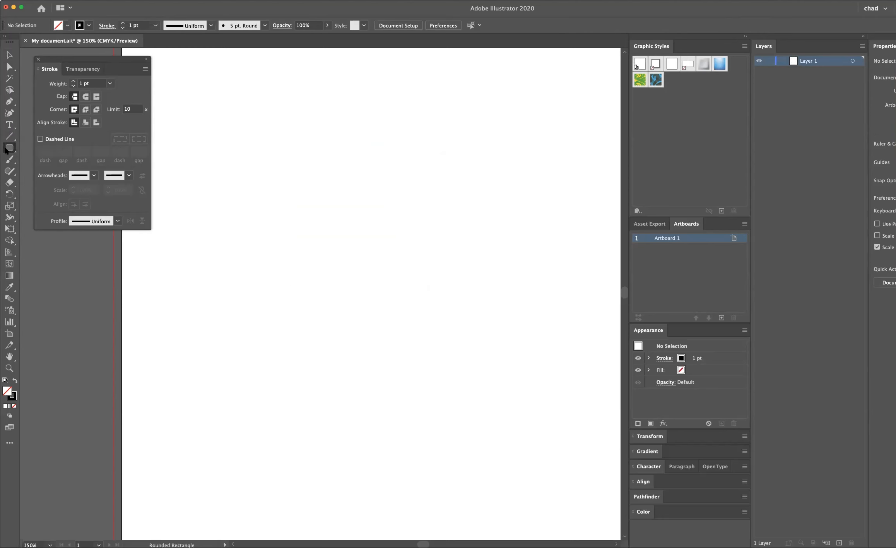
pyautogui.moveTo(6, 150); pyautogui.dragTo(47, 158)
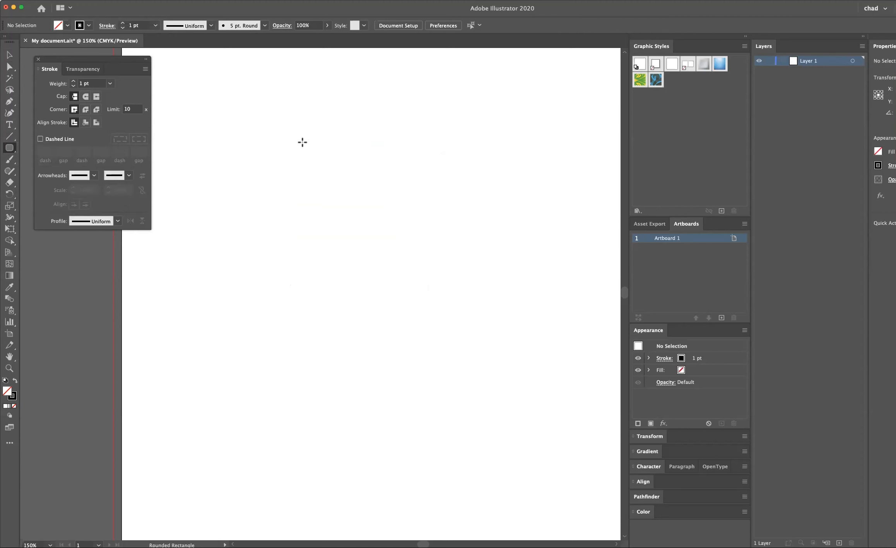
pyautogui.moveTo(305, 144); pyautogui.dragTo(409, 235)
pyautogui.press('Delete')
# Start a polygon in the upper part of the artboard with the Polygon tool and raise its side count to 15.
pyautogui.moveTo(9, 147); pyautogui.dragTo(57, 182)
pyautogui.moveTo(311, 164); pyautogui.dragTo(373, 215)
pyautogui.press('Up')
pyautogui.press('Up')
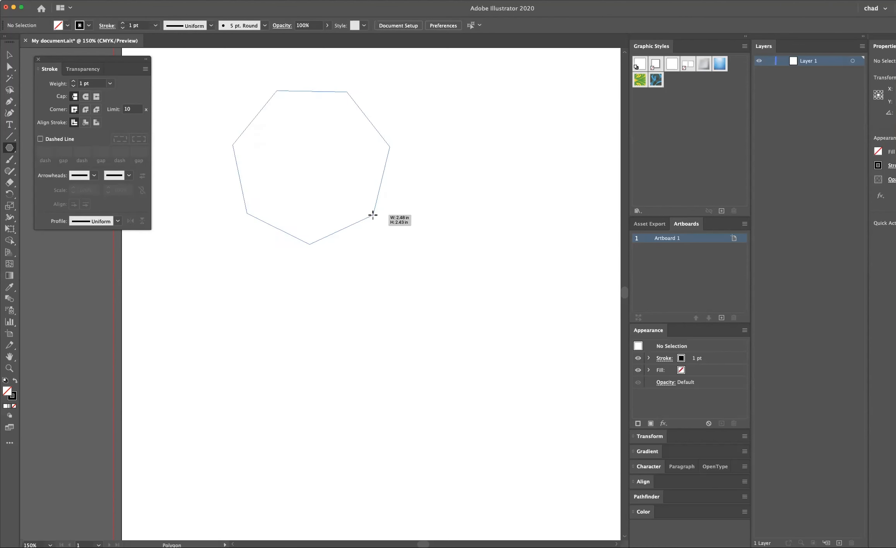
pyautogui.press('Up')
pyautogui.press('Up')
pyautogui.press('Up')
pyautogui.press('Up')
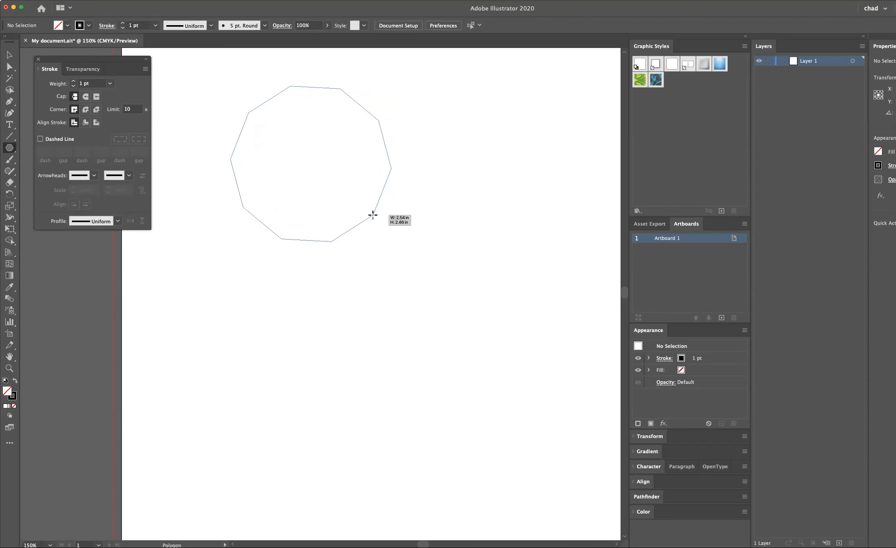
pyautogui.press('Up')
pyautogui.press('Up')
pyautogui.press('Up')
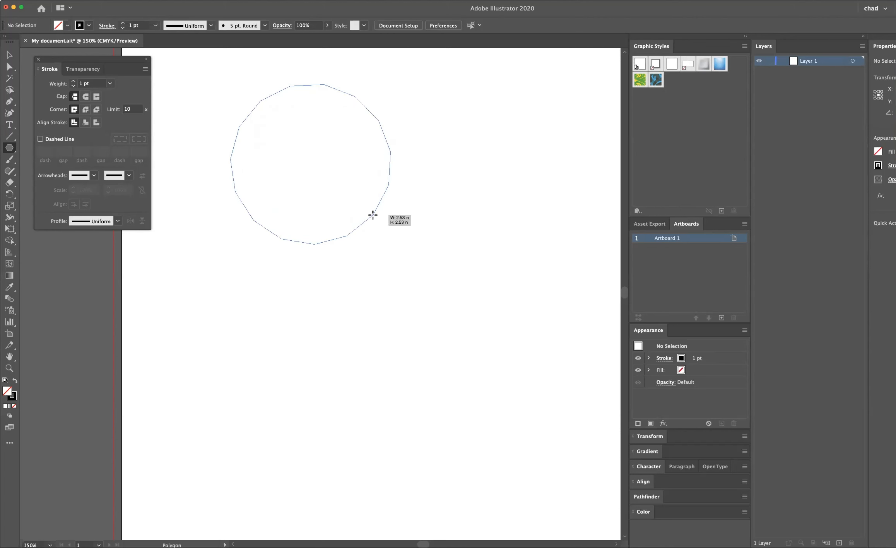
# Reduce the polygon being drawn to three sides and finish it as a triangle about 2.18 in wide and 2.06 in high.
pyautogui.press('Down')
pyautogui.press('Down')
pyautogui.press('Down')
pyautogui.press('Down')
pyautogui.press('Down')
pyautogui.press('Down')
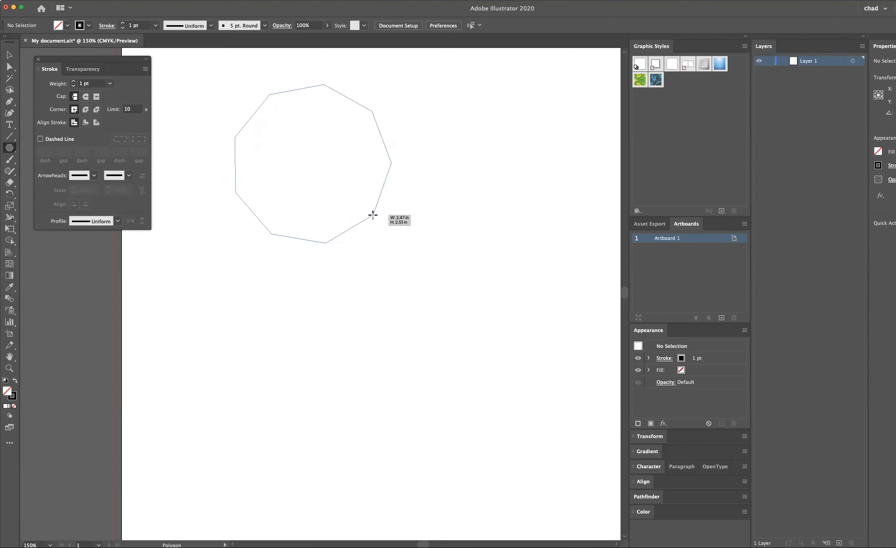
pyautogui.press('Down')
pyautogui.press('Down')
pyautogui.press('Down')
pyautogui.press('Down')
pyautogui.press('Down')
pyautogui.press('Down')
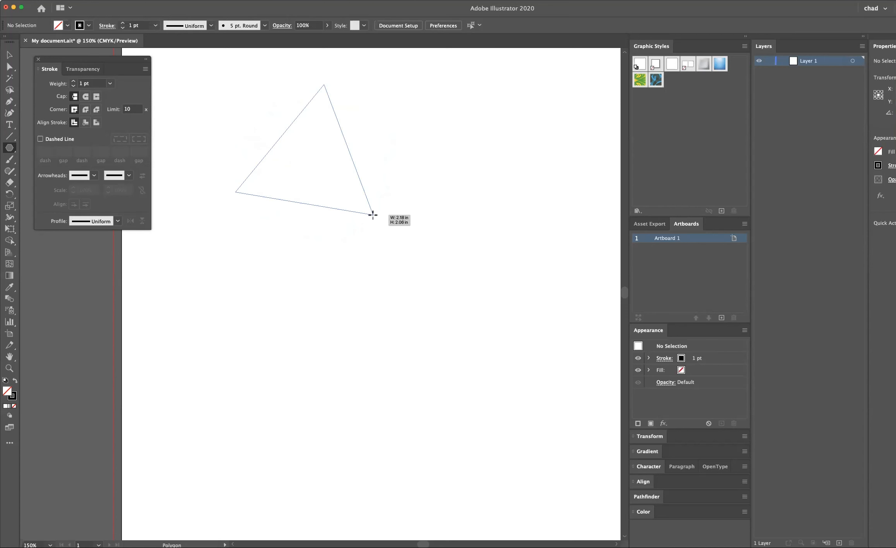
pyautogui.press('Up')
pyautogui.press('Up')
pyautogui.press('Up')
pyautogui.press('Down')
pyautogui.press('Down')
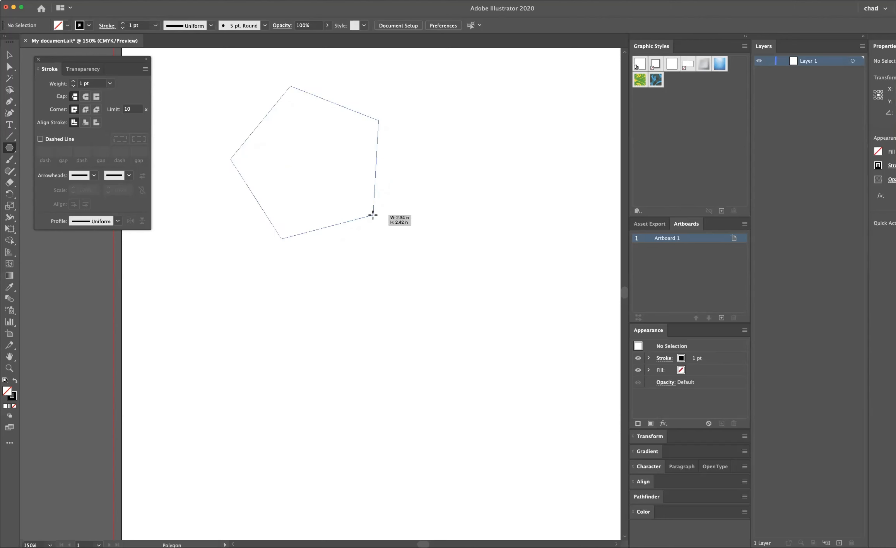
pyautogui.press('Down')
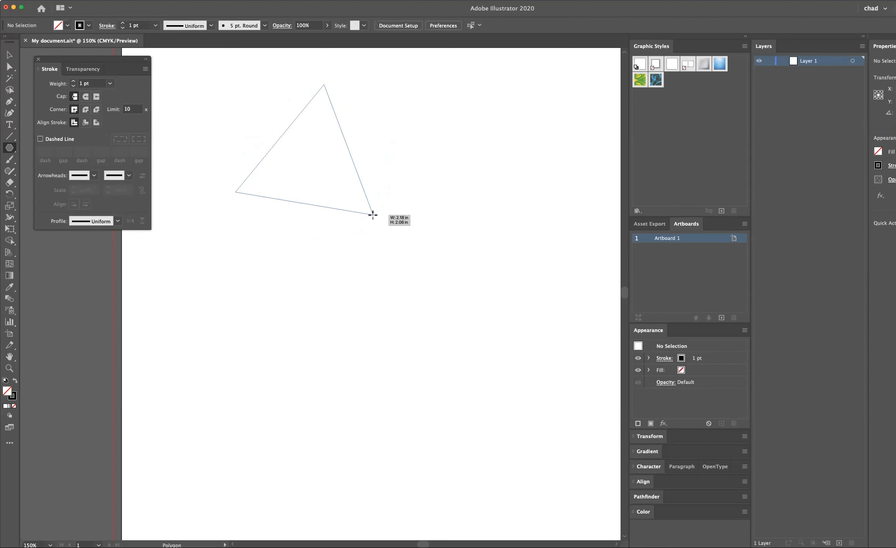
pyautogui.moveTo(373, 215); pyautogui.dragTo(372, 215)
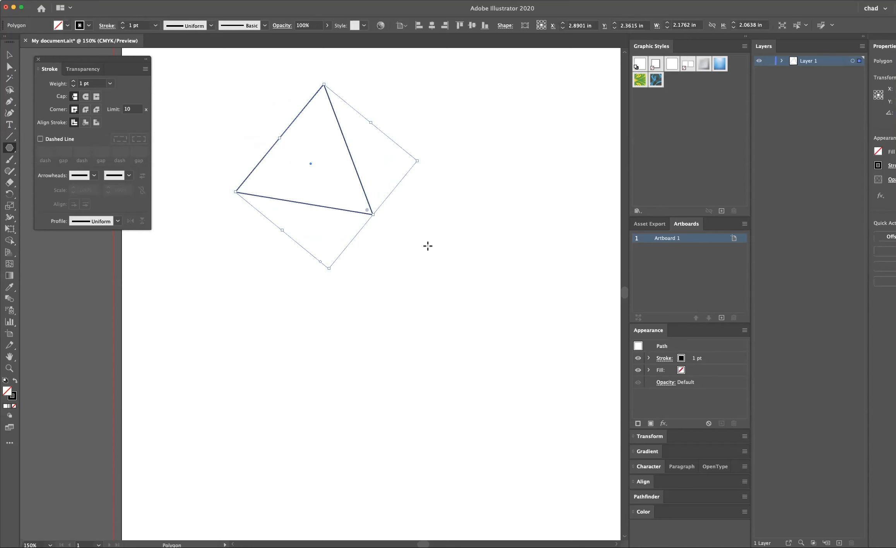
# Draw a second triangle about 1.72 in wide and 1.71 in high to the lower right of the first.
pyautogui.moveTo(427, 246); pyautogui.dragTo(478, 292)
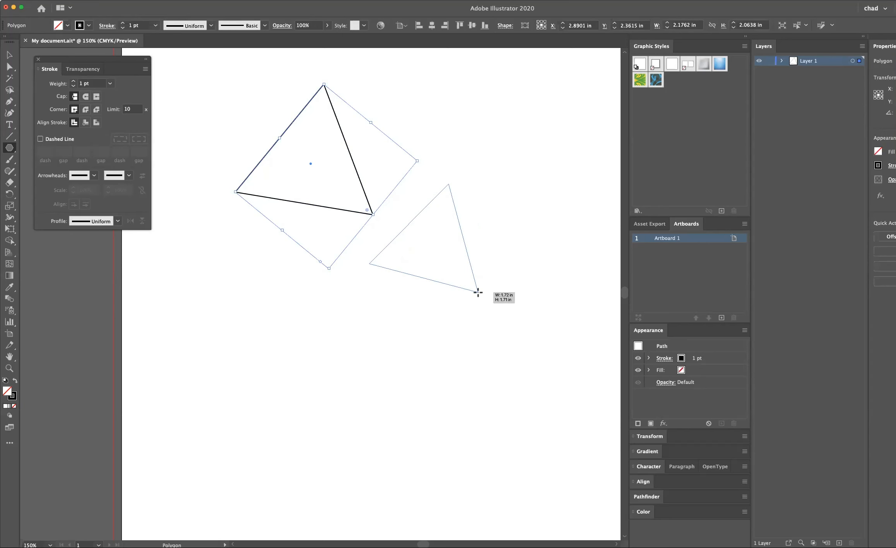
pyautogui.moveTo(478, 292); pyautogui.dragTo(478, 293)
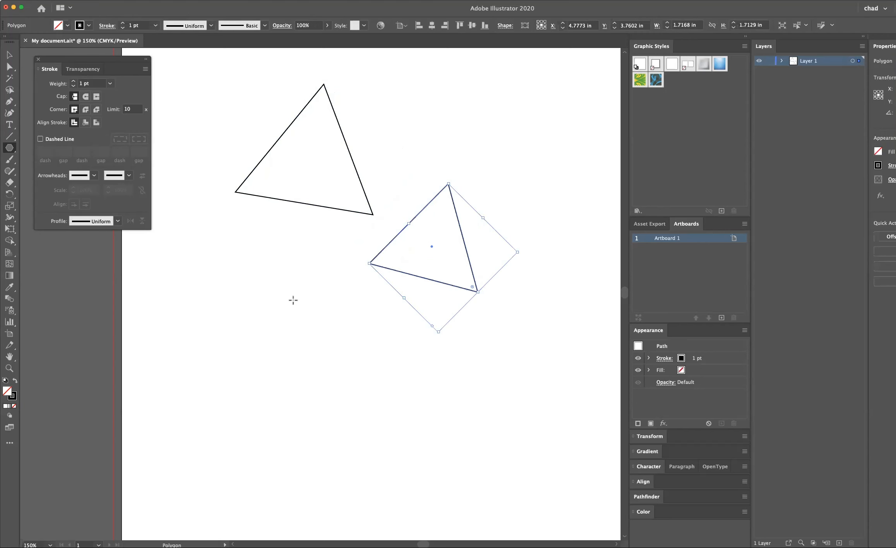
# Draw a five-sided polygon about 1.48 in wide and 1.45 in high below the large triangle.
pyautogui.moveTo(264, 278); pyautogui.dragTo(296, 315)
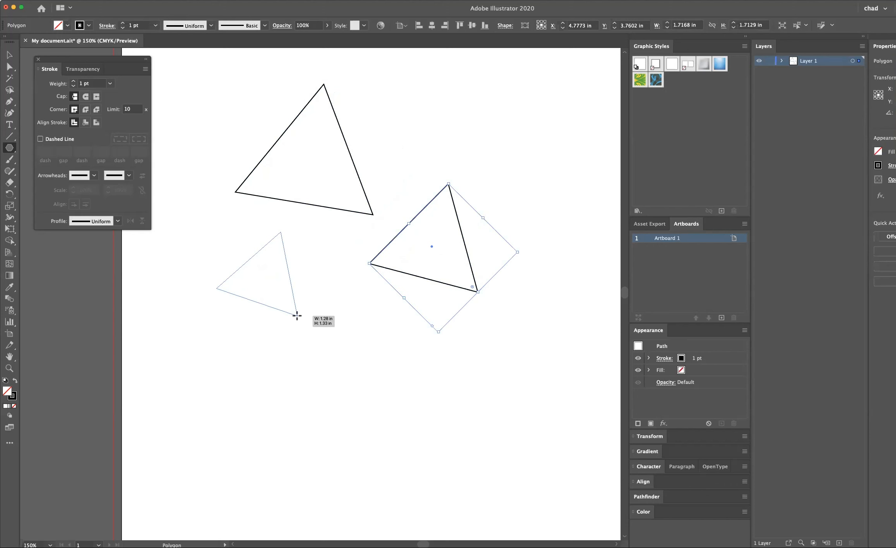
pyautogui.press('Up')
pyautogui.moveTo(297, 315); pyautogui.dragTo(296, 315)
pyautogui.press('Up')
pyautogui.press('Up')
pyautogui.press('Up')
pyautogui.press('Down')
pyautogui.press('Down')
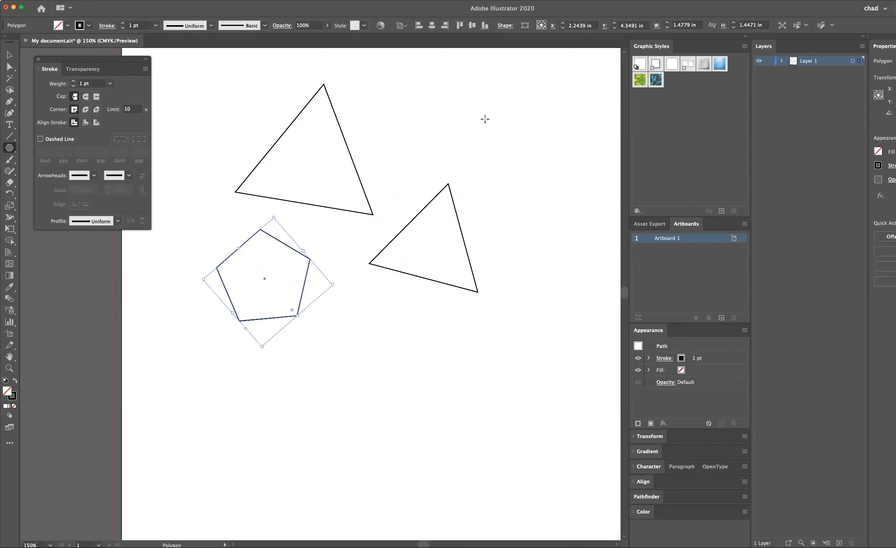
# View the radius and sides options for an exact polygon, and cancel without creating a shape.
pyautogui.click(485, 119)
pyautogui.moveTo(517, 207); pyautogui.dragTo(447, 132)
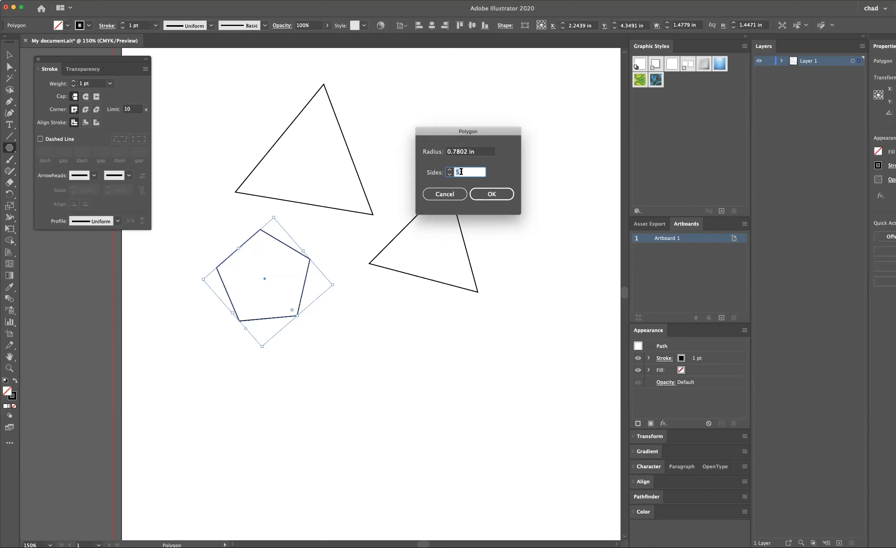
pyautogui.click(456, 194)
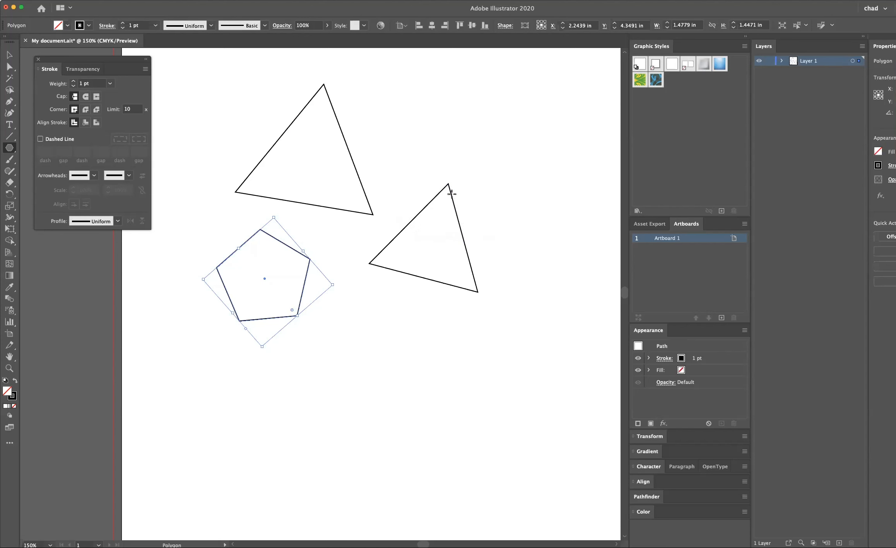
# Start a star about 1.64 in across below the second triangle with the Star tool and increase its number of points.
pyautogui.moveTo(12, 149); pyautogui.dragTo(52, 196)
pyautogui.moveTo(372, 343); pyautogui.dragTo(406, 387)
pyautogui.press('Up')
pyautogui.press('Up')
pyautogui.press('Up')
pyautogui.press('Up')
pyautogui.press('Up')
pyautogui.press('Up')
pyautogui.press('Up')
pyautogui.press('Up')
pyautogui.press('Up')
pyautogui.press('Up')
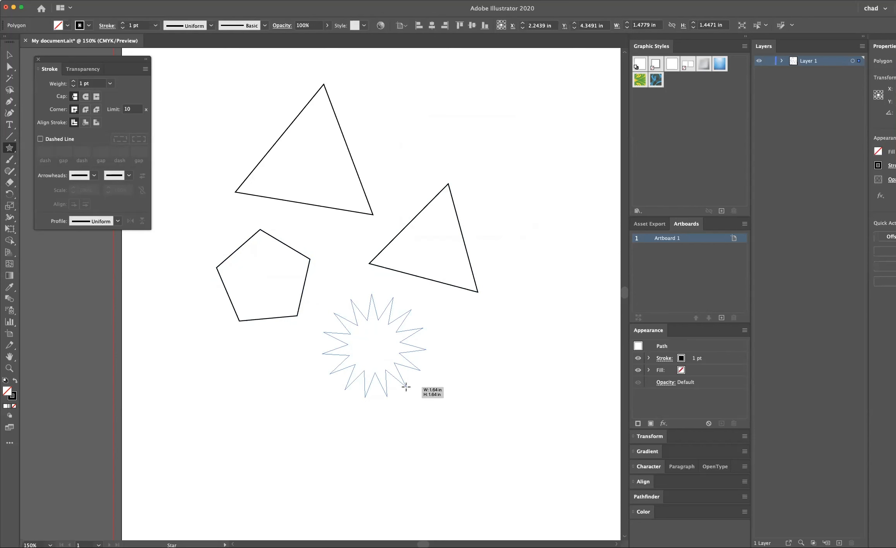
# Reduce the star being drawn to five points and finish it at about 1.57 in wide and 1.52 in high.
pyautogui.press('Down')
pyautogui.press('Down')
pyautogui.press('Down')
pyautogui.press('Down')
pyautogui.press('Down')
pyautogui.press('Down')
pyautogui.moveTo(406, 386); pyautogui.dragTo(406, 387)
pyautogui.press('Down')
pyautogui.press('Down')
pyautogui.press('Down')
pyautogui.press('Down')
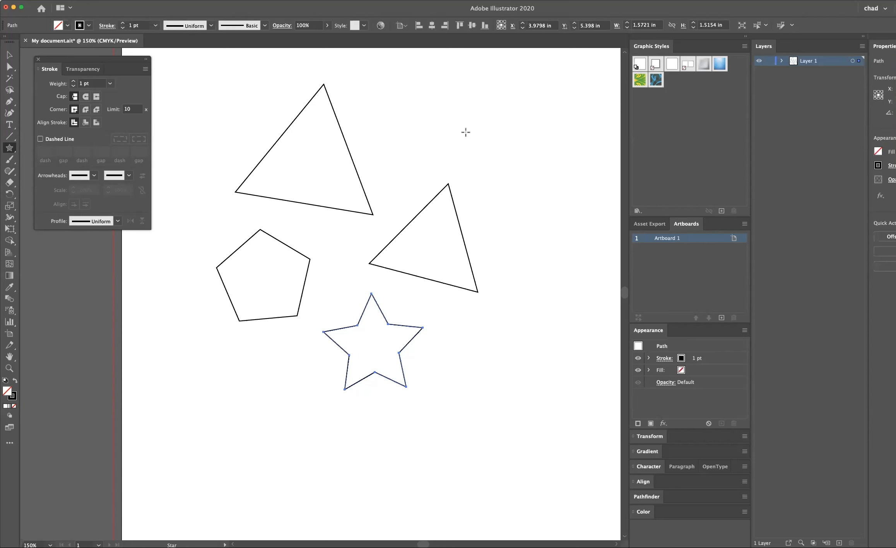
# Create an exact five-point star above the second triangle with Radius 1 of 1 in and Radius 2 of 0.2 in.
pyautogui.click(466, 132)
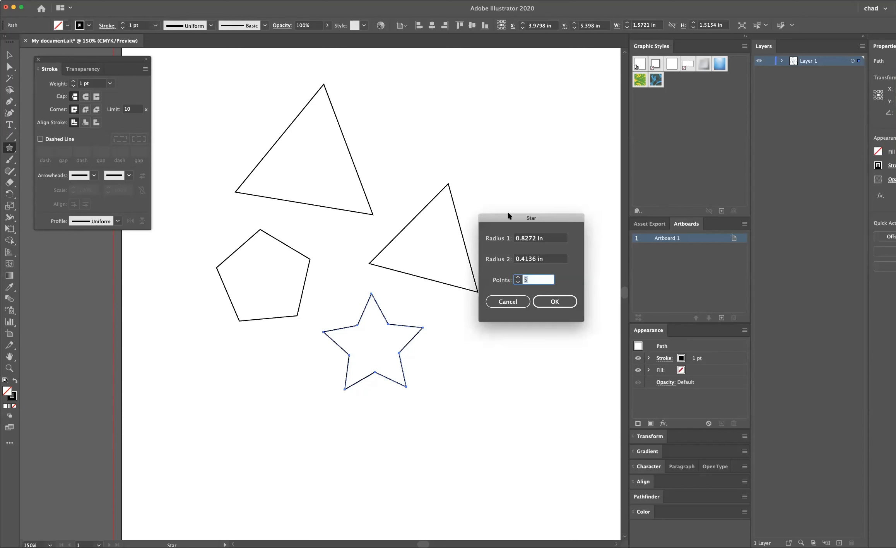
pyautogui.moveTo(510, 214); pyautogui.dragTo(428, 138)
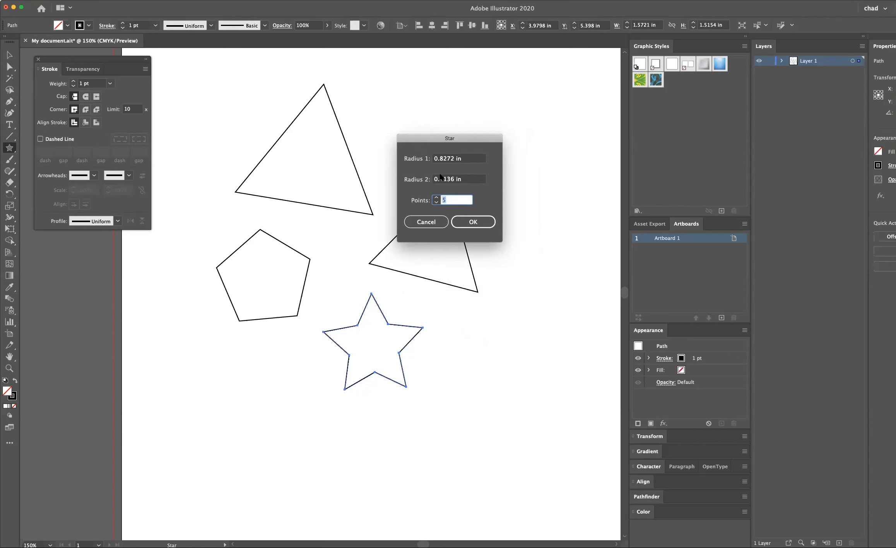
pyautogui.moveTo(455, 181); pyautogui.dragTo(442, 181)
pyautogui.write('2')
pyautogui.moveTo(455, 159); pyautogui.dragTo(434, 159)
pyautogui.write('1')
pyautogui.click(471, 179)
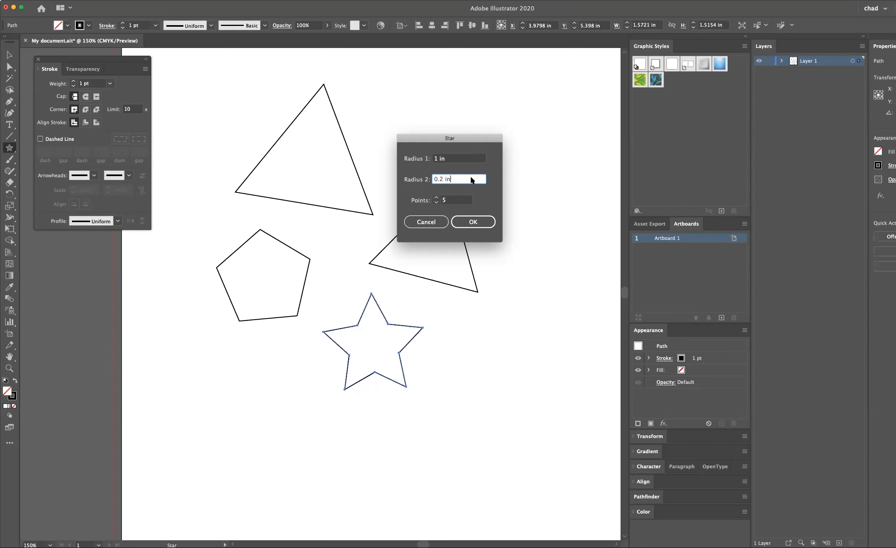
pyautogui.click(454, 219)
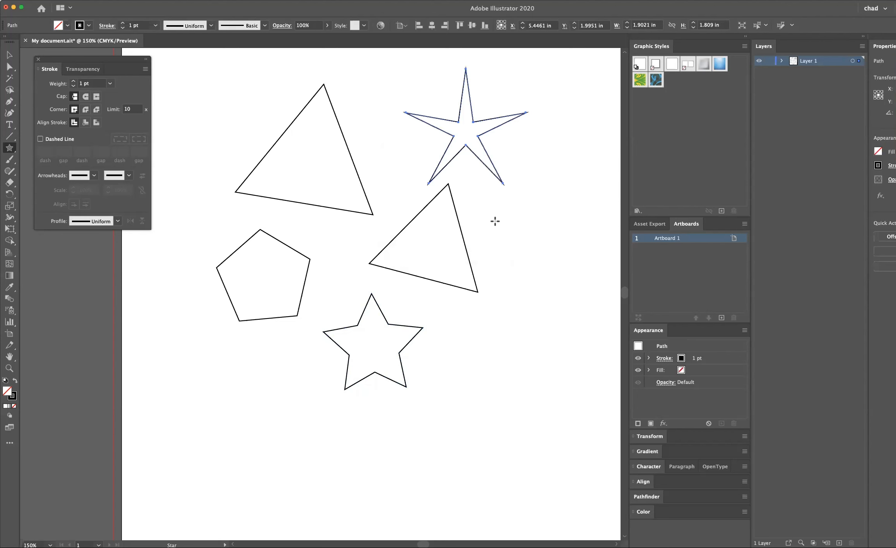
# Create another five-point star over the second triangle with Radius 1 of 1 in and Radius 2 of 0.8 in.
pyautogui.click(495, 221)
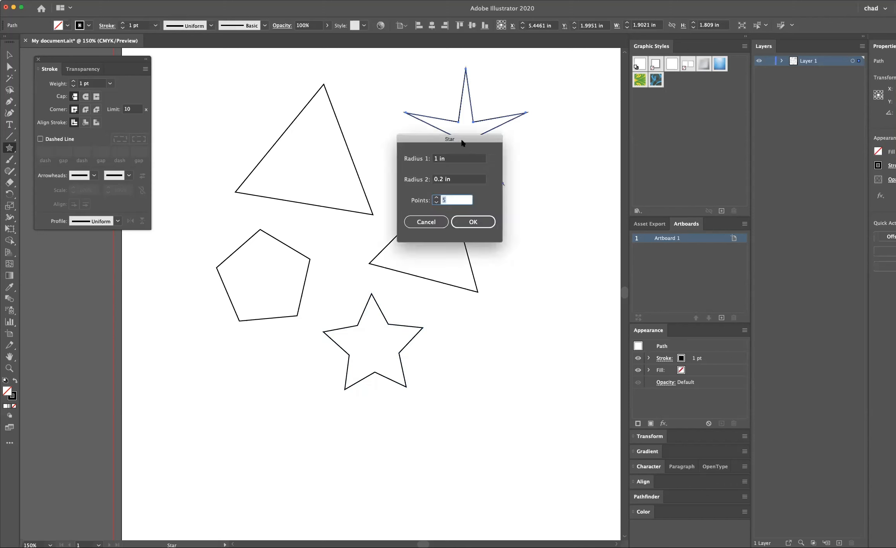
pyautogui.moveTo(463, 141); pyautogui.dragTo(521, 221)
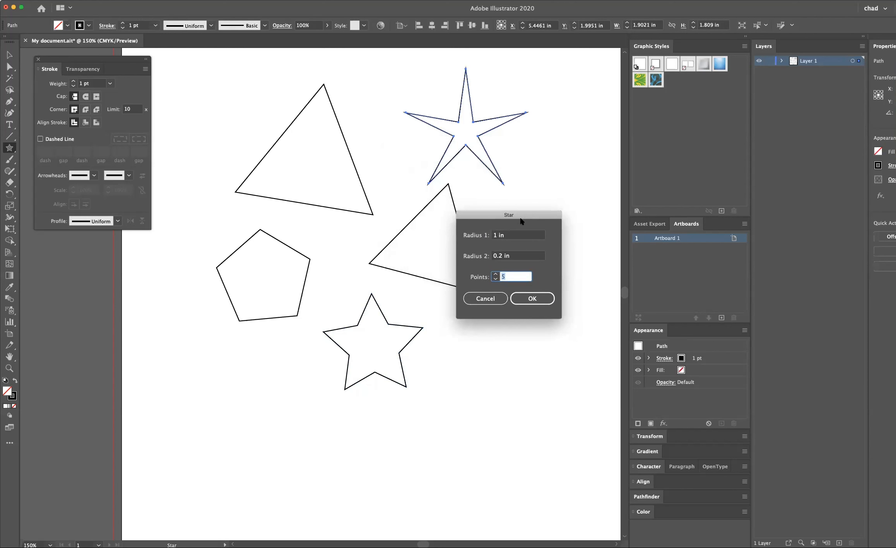
pyautogui.doubleClick(491, 256)
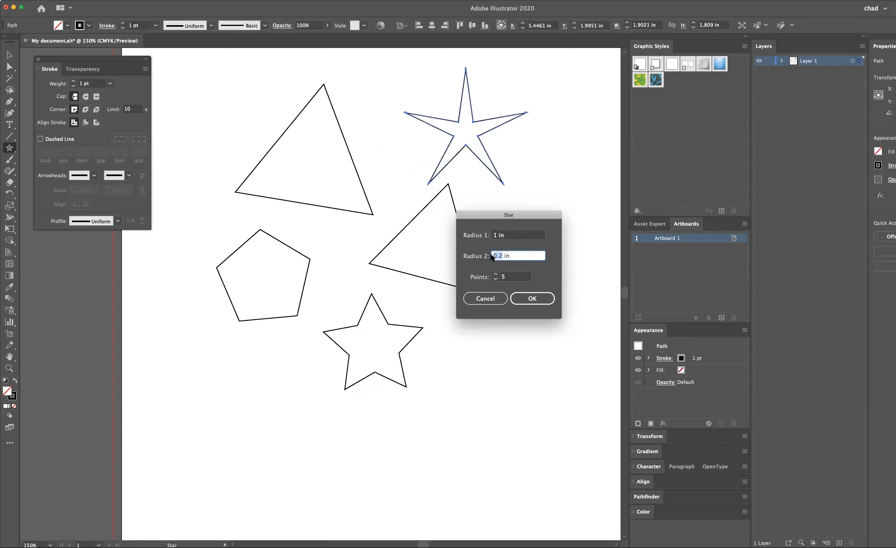
pyautogui.write('.8')
pyautogui.click(532, 298)
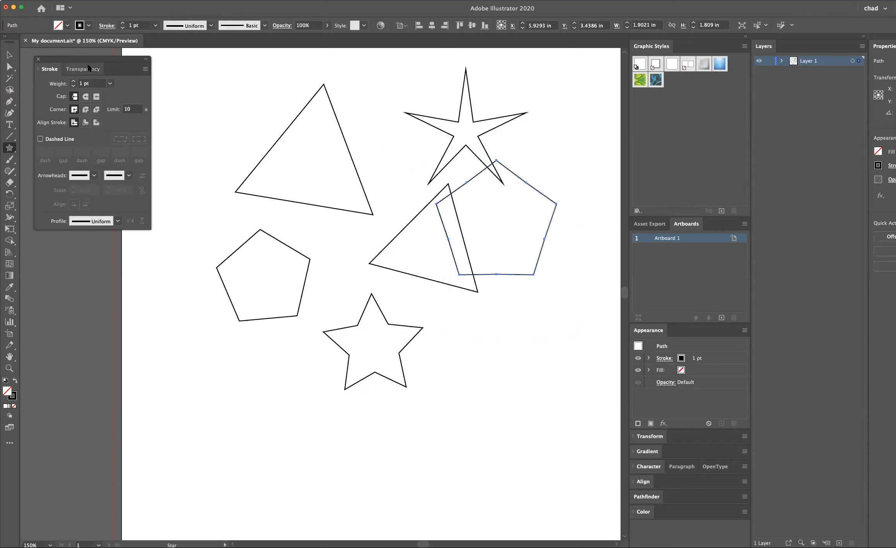
# Move the new pentagon-like star to the empty area below the second triangle and deselect it.
pyautogui.press('v')
pyautogui.moveTo(470, 183); pyautogui.dragTo(508, 323)
pyautogui.click(592, 270)
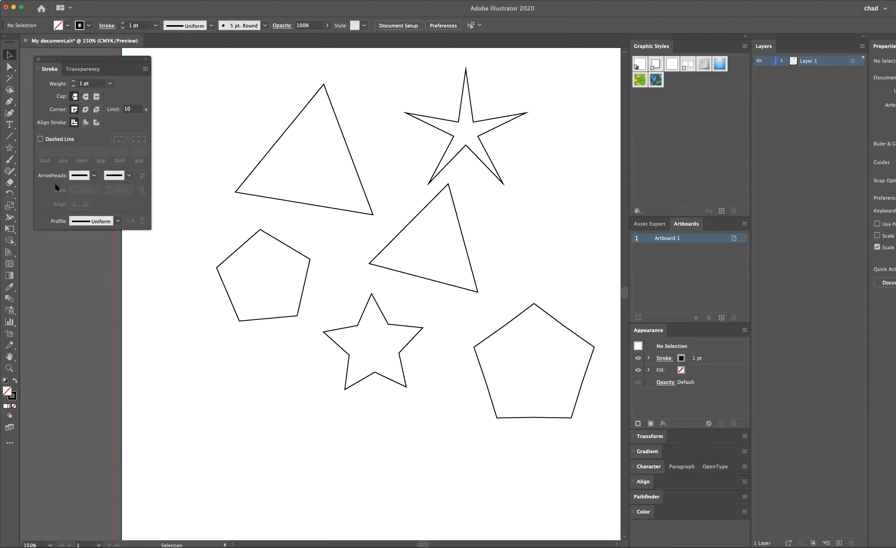
pyautogui.click(9, 147)
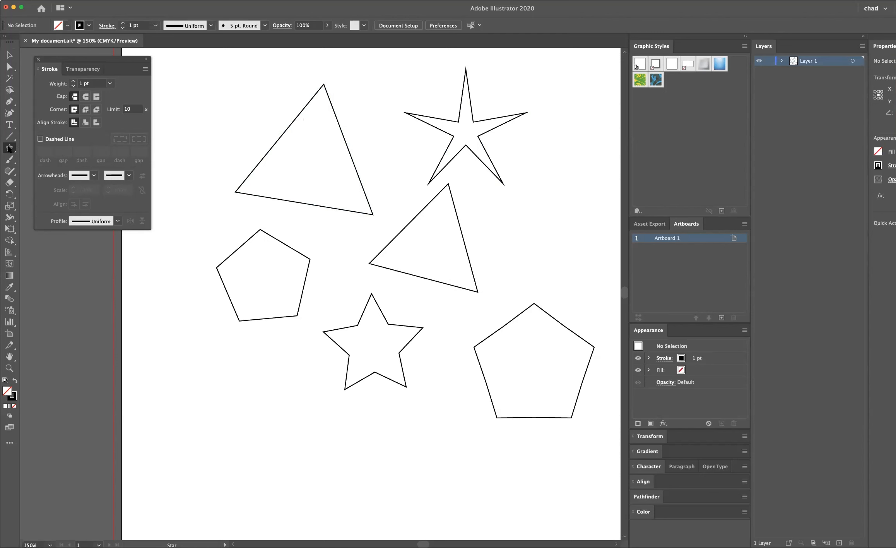
pyautogui.click(40, 0)
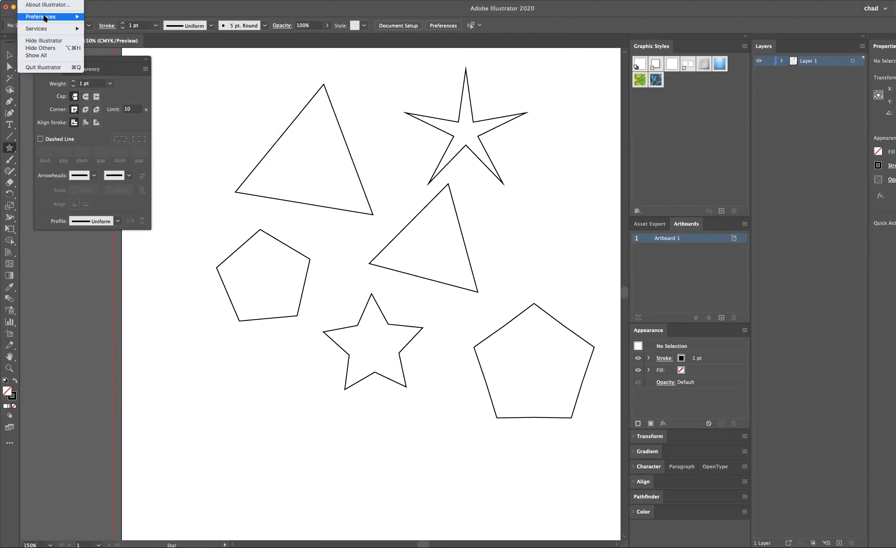
pyautogui.moveTo(45, 18)
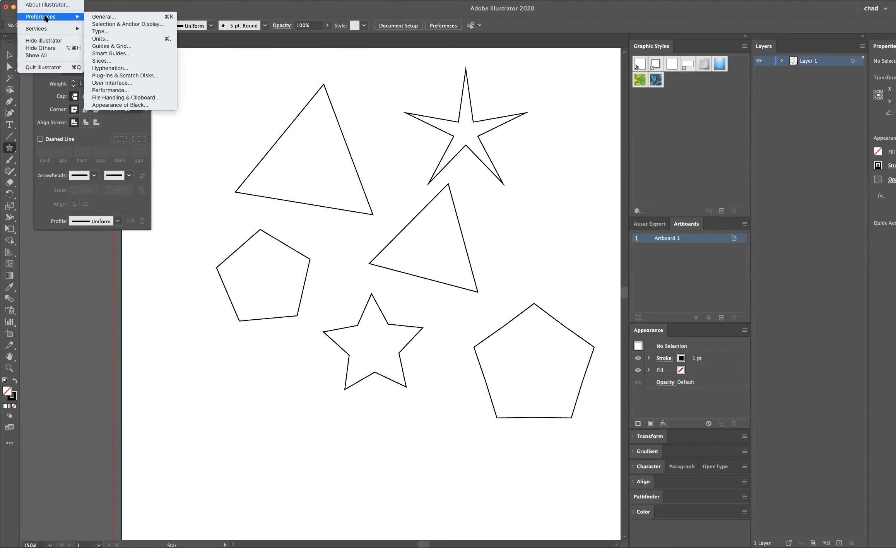
pyautogui.click(121, 85)
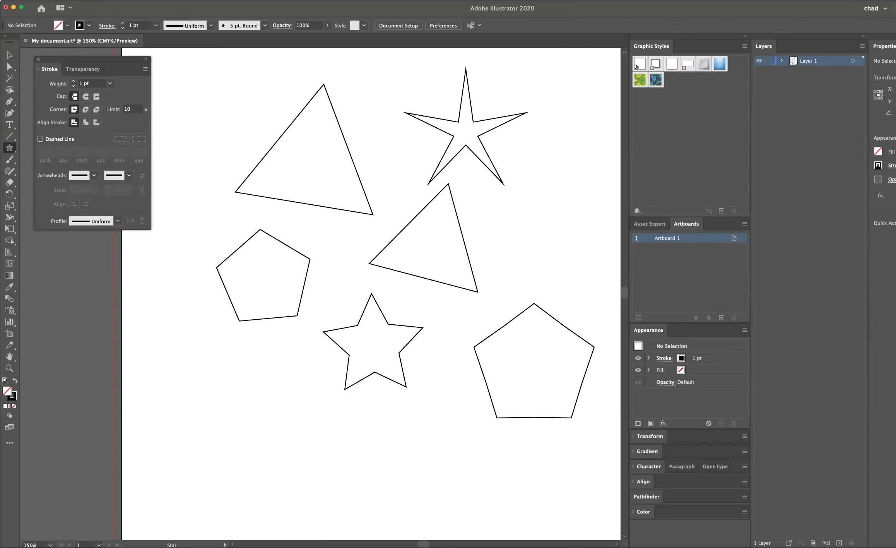
pyautogui.press('v')
pyautogui.click(10, 147)
pyautogui.click(338, 262)
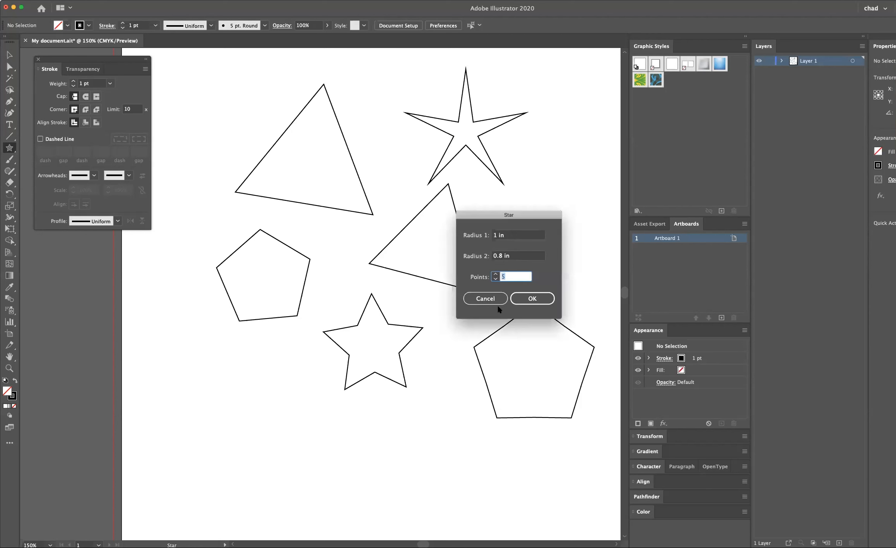
pyautogui.click(485, 298)
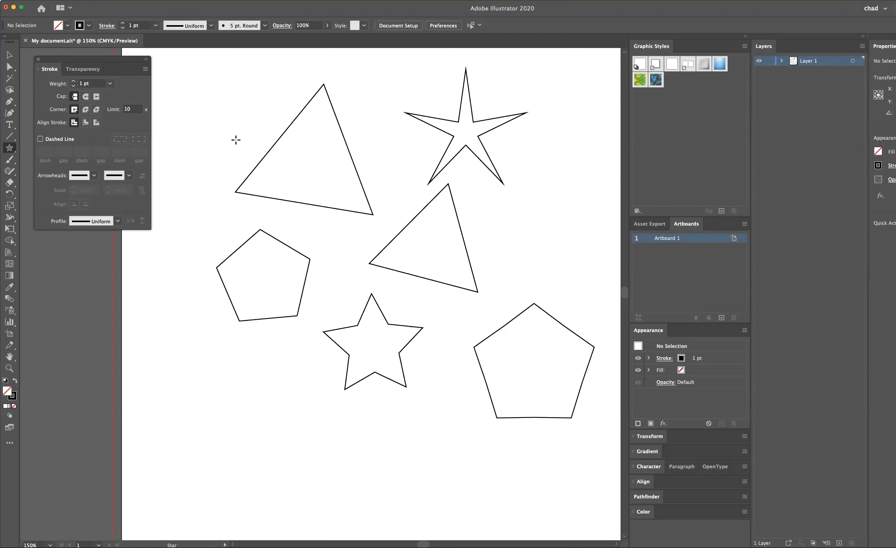
# Review the General and Performance preferences, and close them without changing anything.
pyautogui.click(9, 147)
pyautogui.click(58, 1)
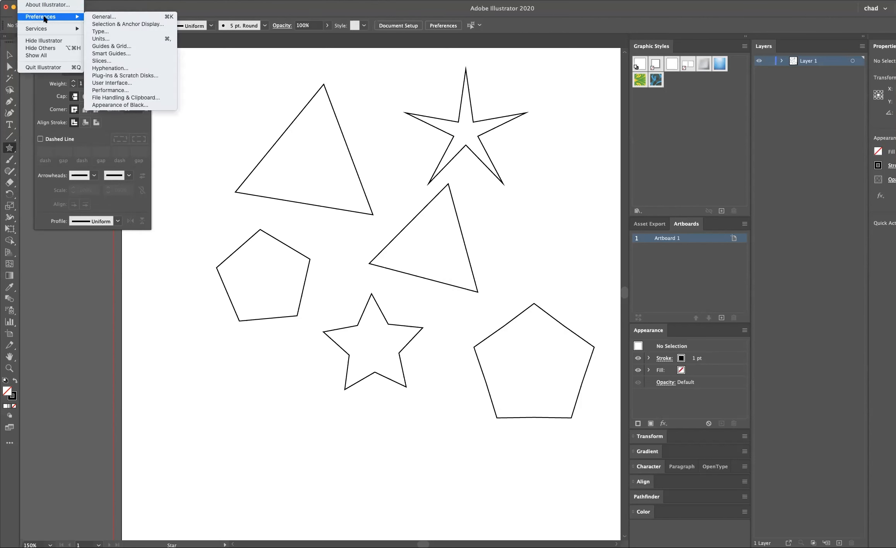
pyautogui.click(104, 17)
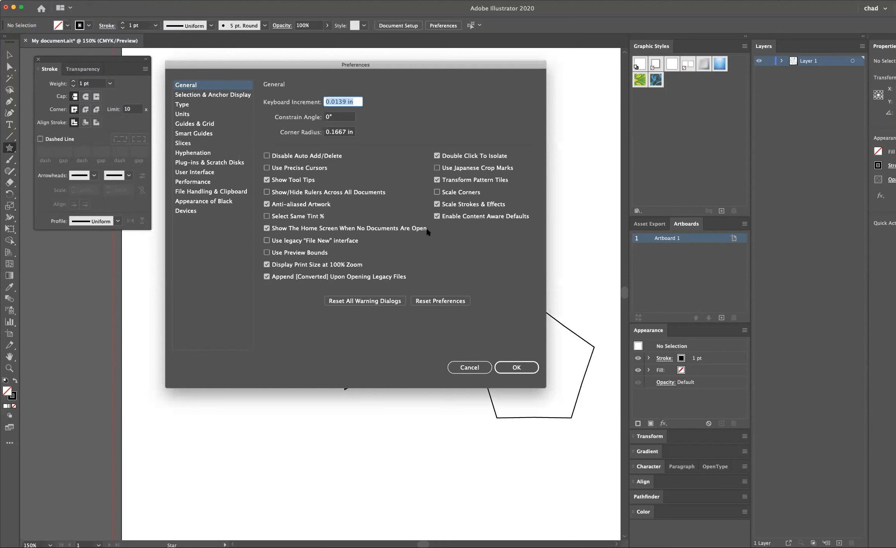
pyautogui.click(195, 182)
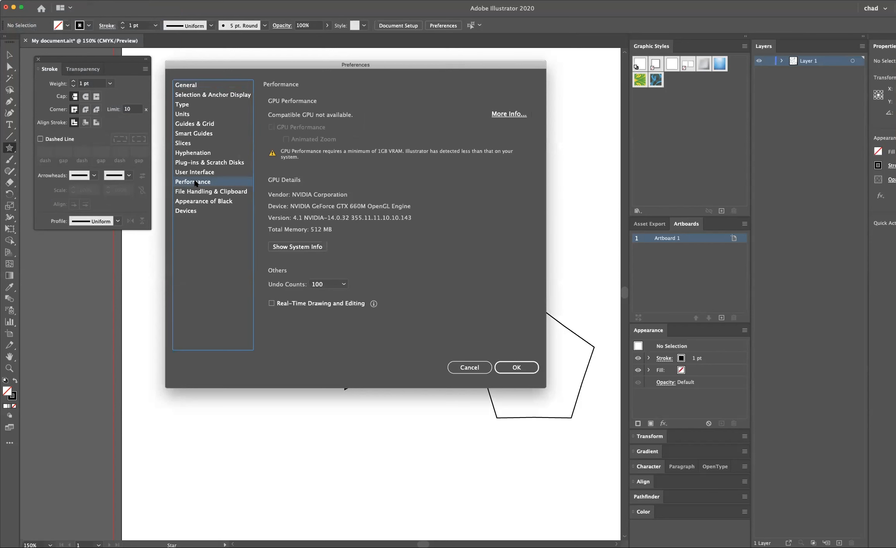
pyautogui.click(464, 367)
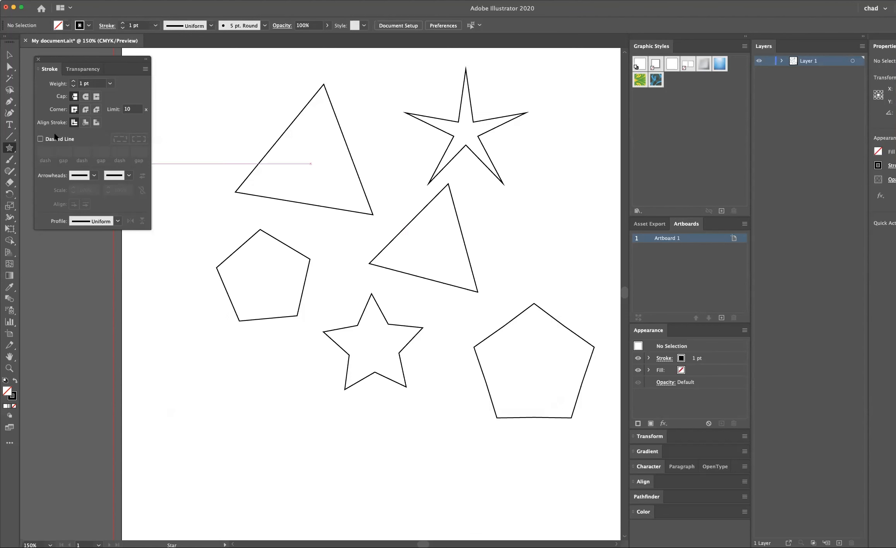
# Select all the polygons and stars on the artboard and delete them.
pyautogui.press('v')
pyautogui.moveTo(224, 105); pyautogui.dragTo(567, 394)
pyautogui.press('Delete')
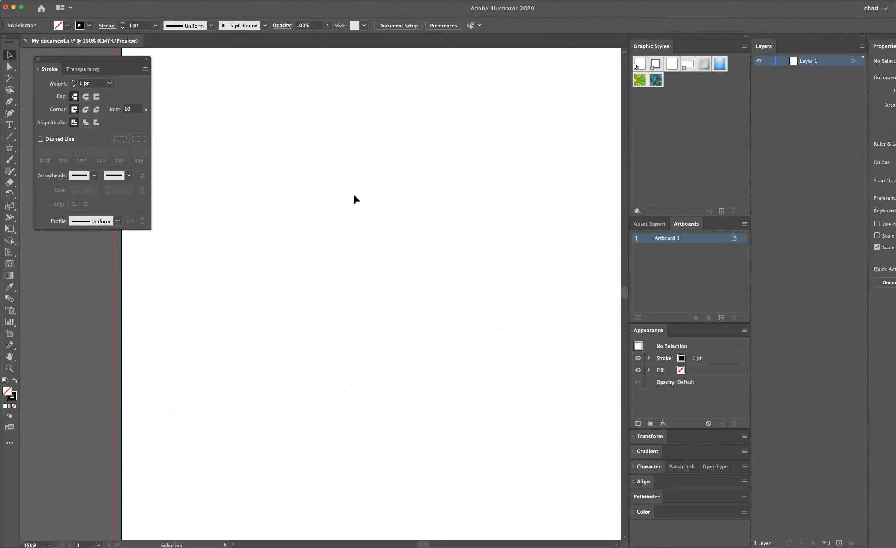
# Draw a lens flare about 6.05 in wide and 4.62 in high with the Flare tool, running its rings diagonally downward.
pyautogui.click(9, 147)
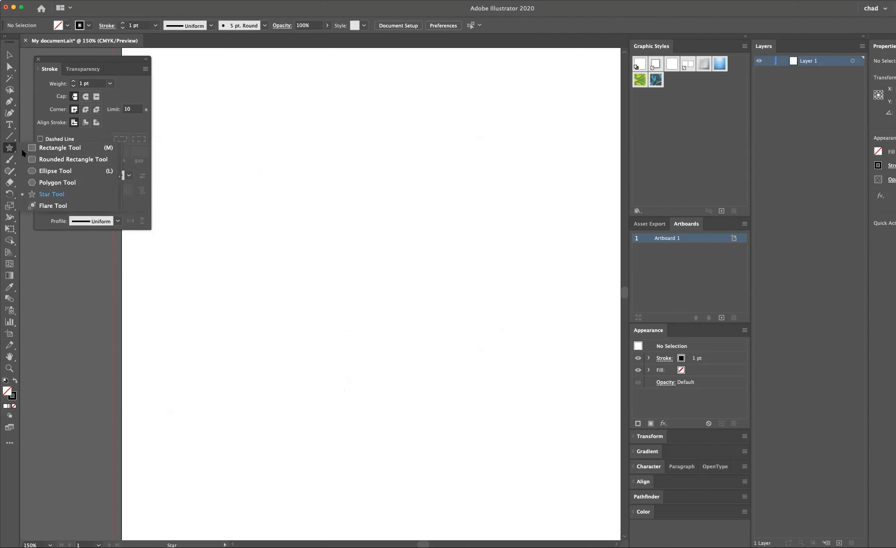
pyautogui.click(46, 205)
pyautogui.moveTo(271, 155); pyautogui.dragTo(311, 171)
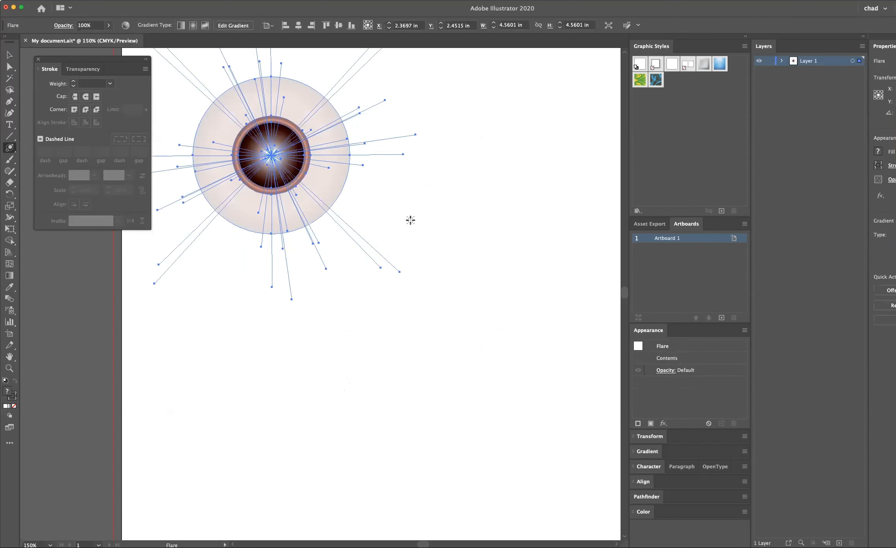
pyautogui.moveTo(414, 222); pyautogui.dragTo(436, 244)
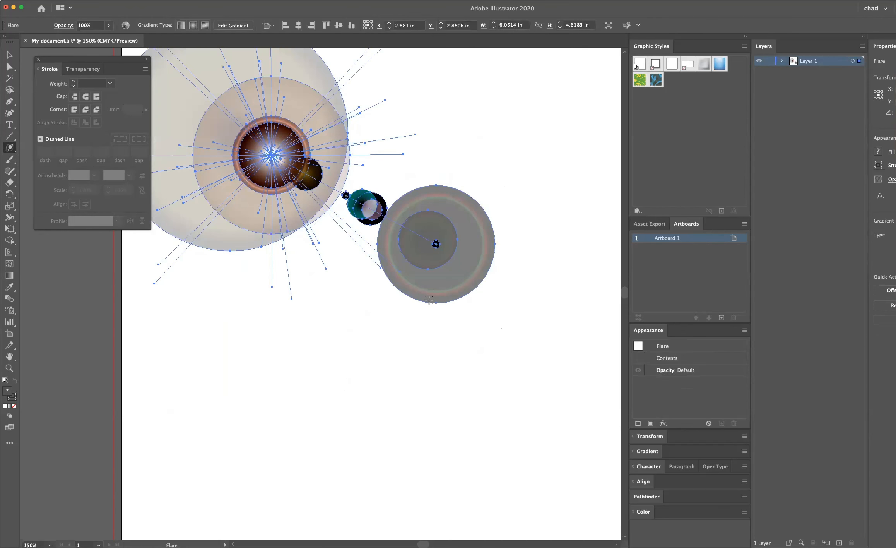
# Move the whole flare fully onto the artboard, to about X 4.77 in and Y 3.65 in, and deselect it.
pyautogui.click(9, 54)
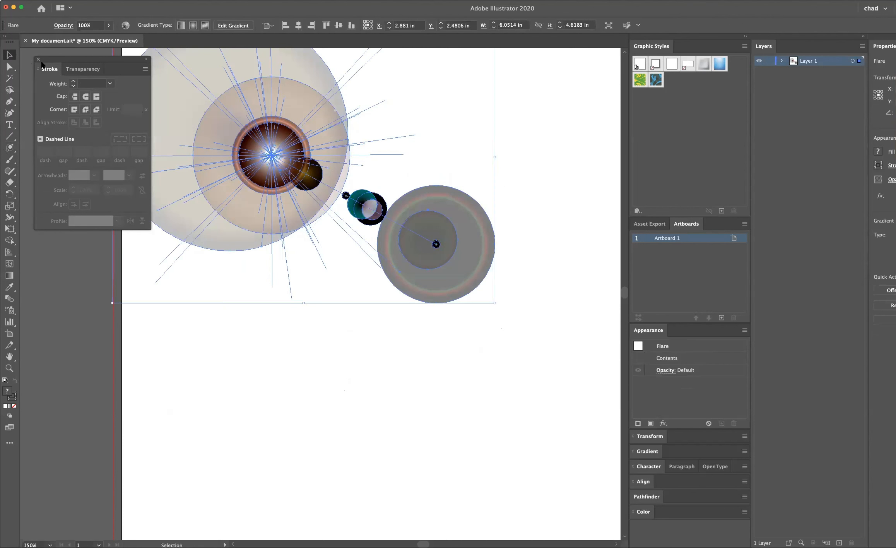
pyautogui.moveTo(271, 171); pyautogui.dragTo(389, 230)
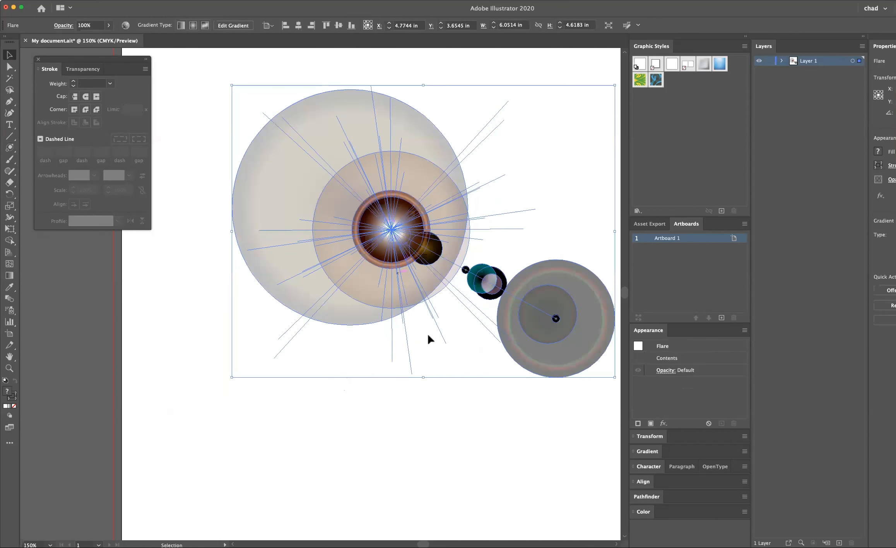
pyautogui.click(468, 424)
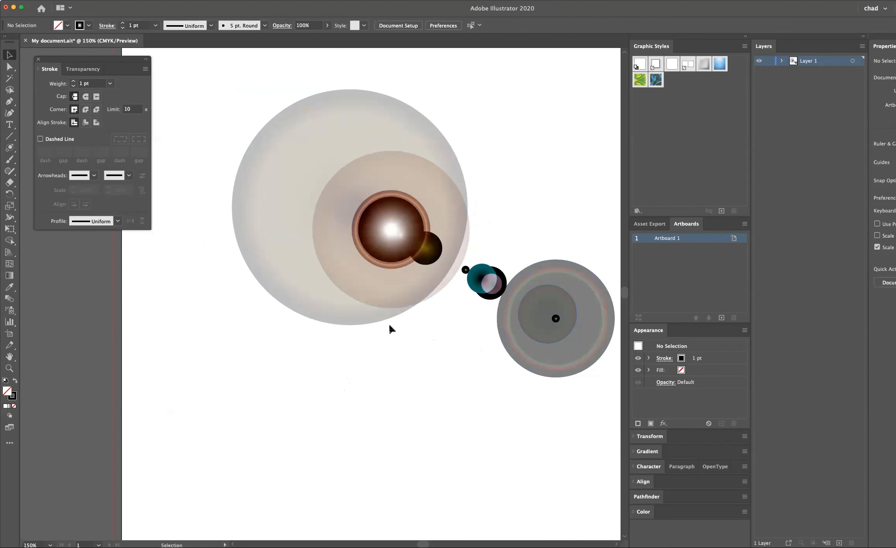
# Reposition two ray anchor points of the flare to about X 2.76, Y 2.51 in and X 4.81, Y 2.67 in, and deselect it.
pyautogui.press('a')
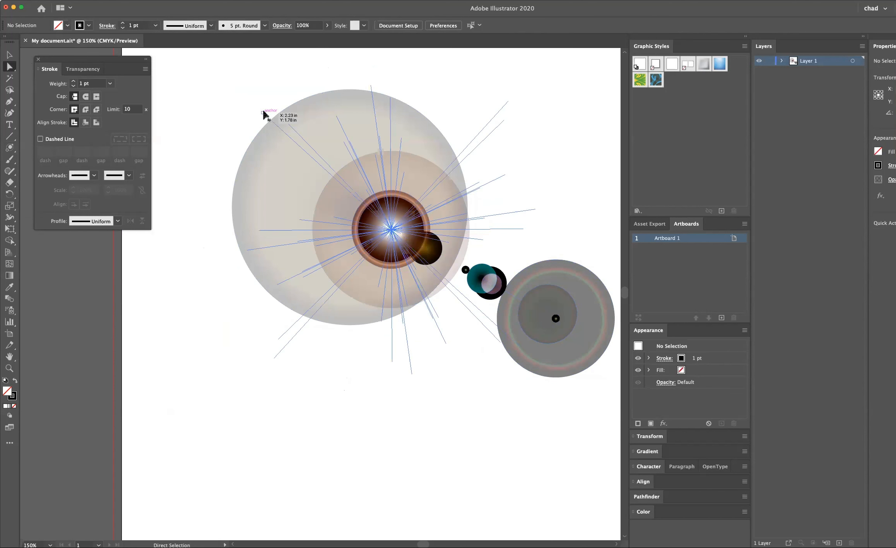
pyautogui.moveTo(266, 114); pyautogui.dragTo(296, 158)
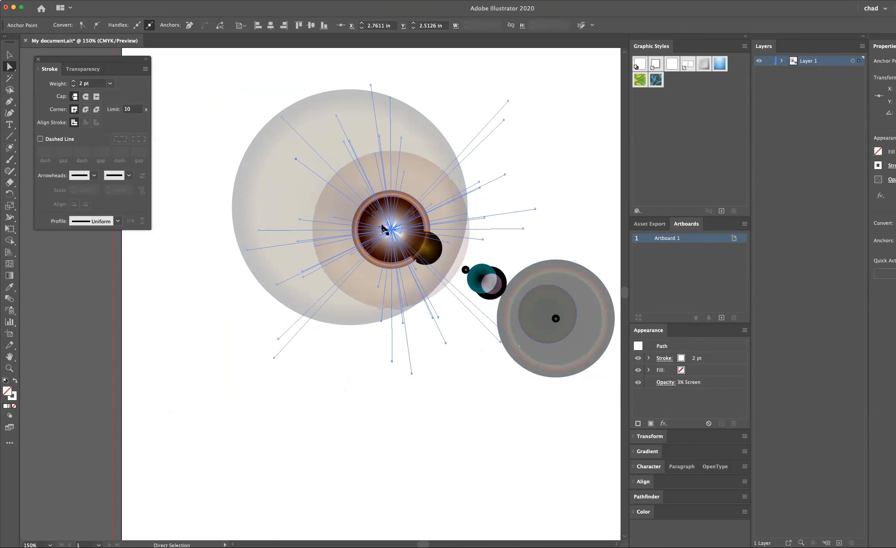
pyautogui.moveTo(396, 225); pyautogui.dragTo(425, 172)
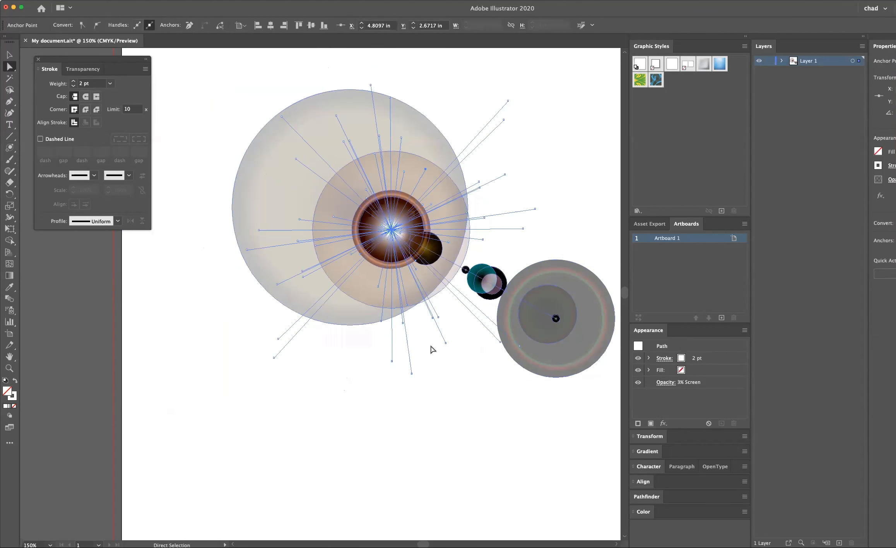
pyautogui.click(373, 383)
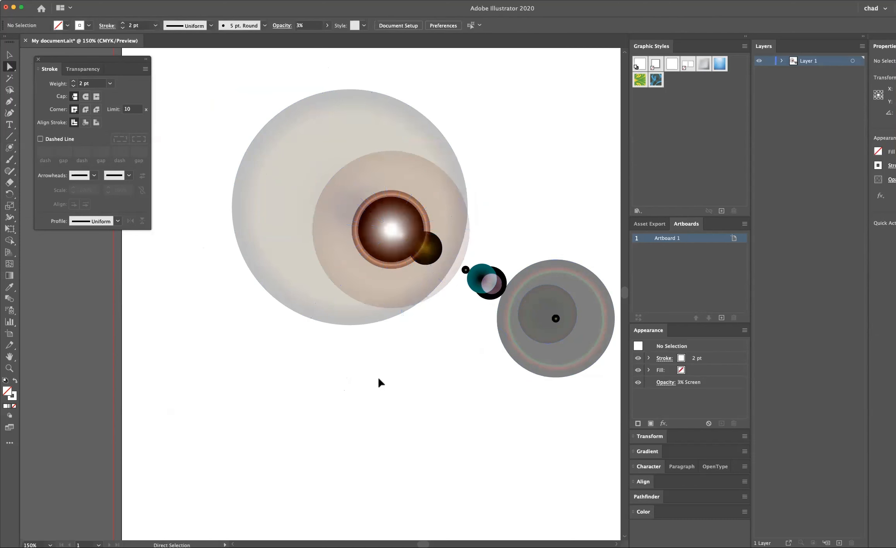
pyautogui.hscroll(3, 377, 377)
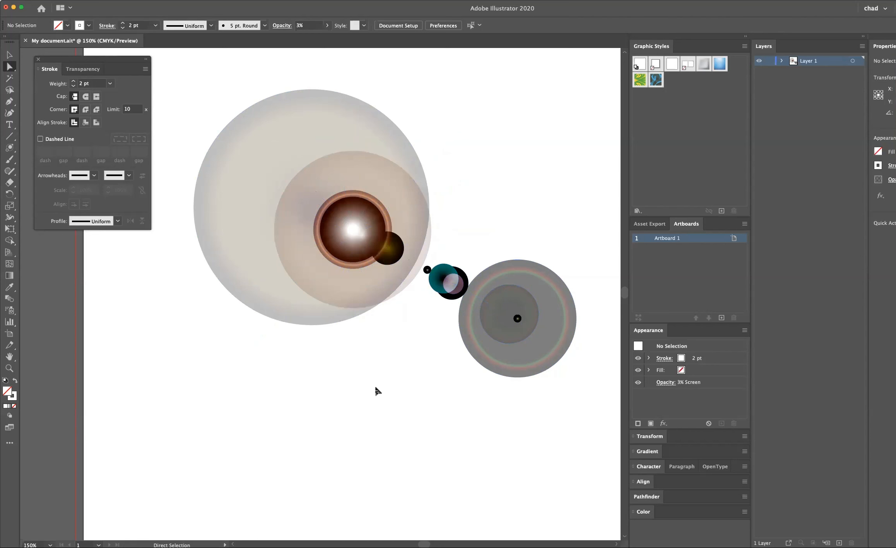
# Display the artwork in Outline view and examine the paths of the flare's rays and rings.
pyautogui.press('w')
pyautogui.press('y')
pyautogui.scroll(-1, 278, 122)
pyautogui.click(184, 4)
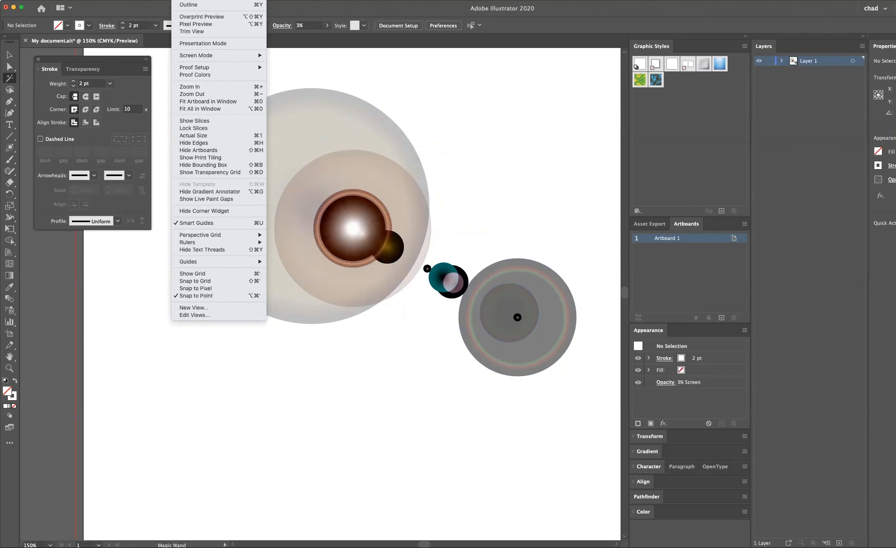
pyautogui.click(192, 5)
pyautogui.click(402, 195)
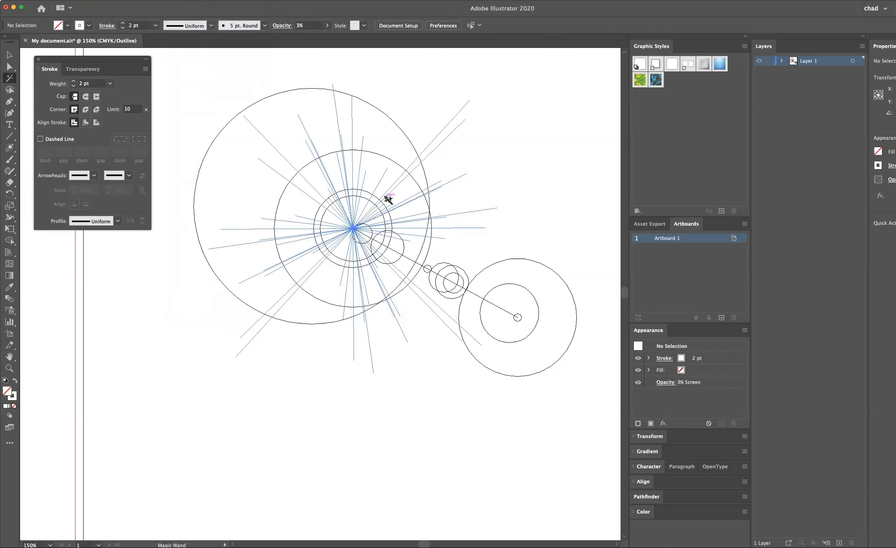
pyautogui.click(412, 162)
pyautogui.click(410, 168)
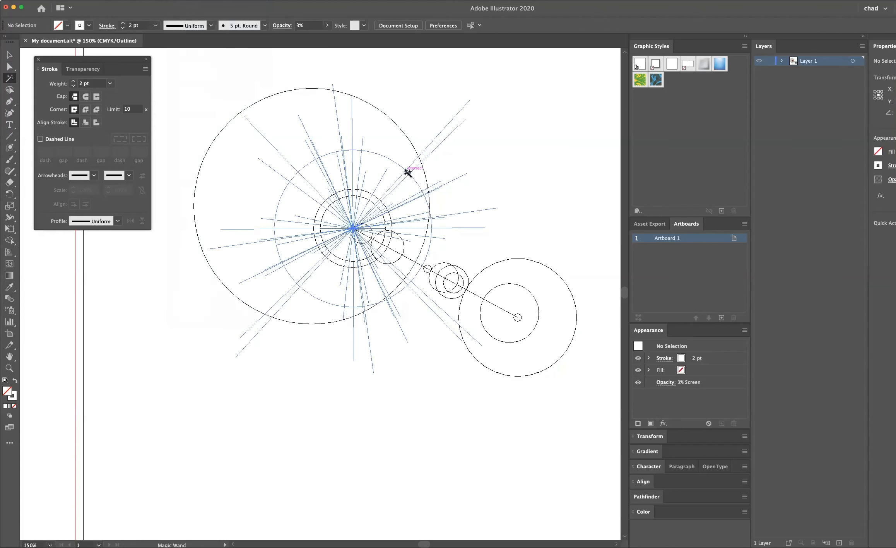
pyautogui.click(411, 180)
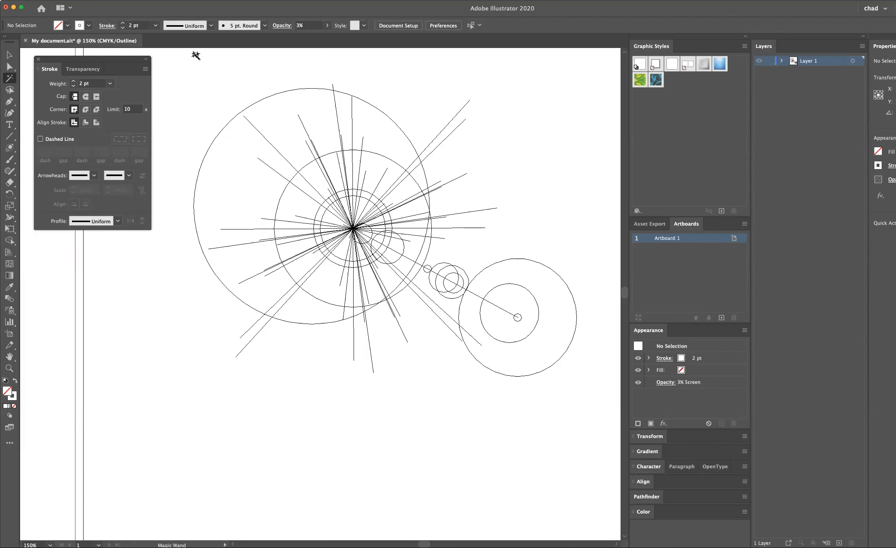
# Return the flare artwork from Outline view to the full-color Preview view.
pyautogui.press('super+y')
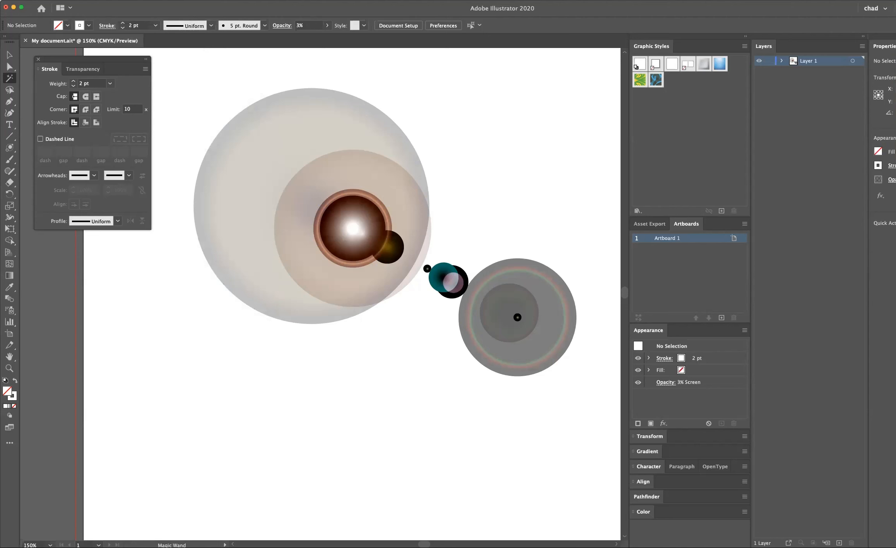
pyautogui.click(188, 1)
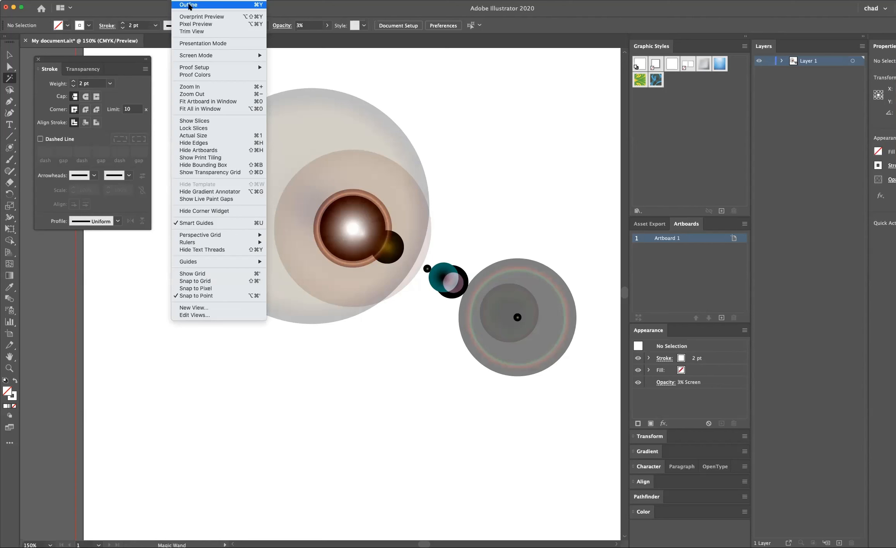
pyautogui.press('Escape')
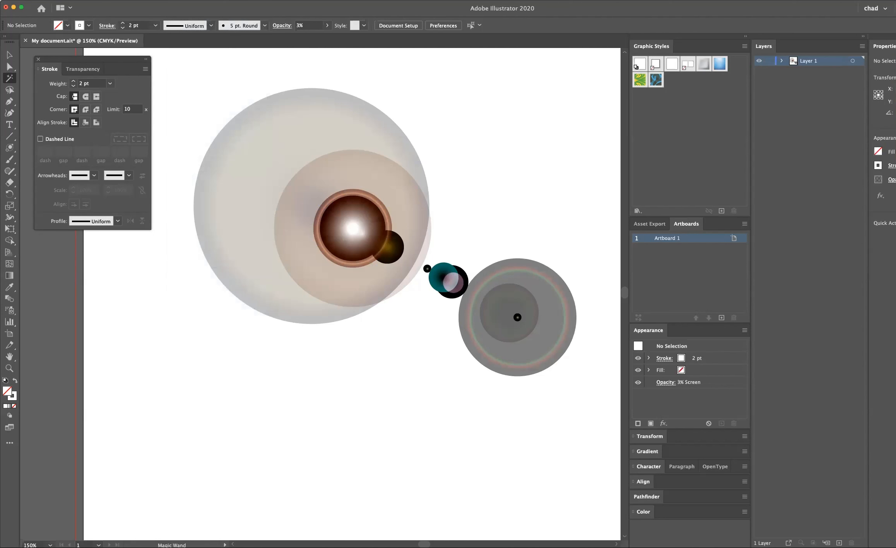